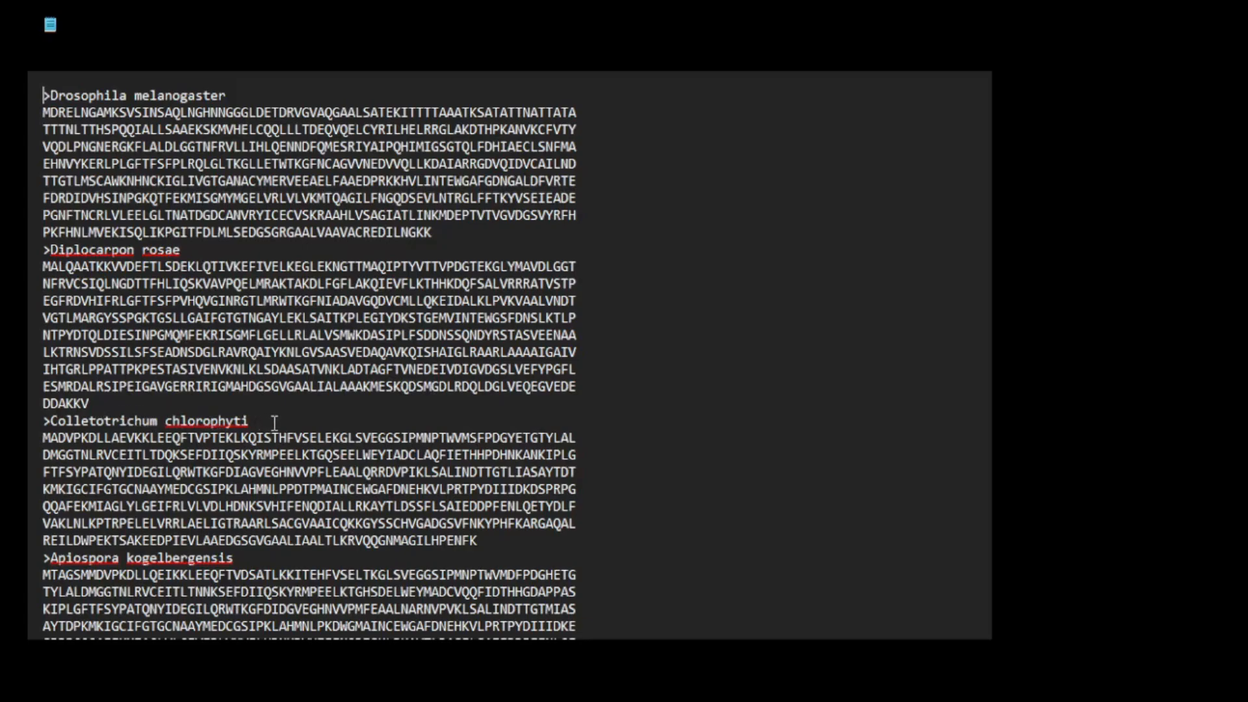
- Examine the species headers and protein sequences in the FASTA text file, from Drosophila melanogaster down to Oryza sativa
scroll(275, 423, down, 1)
scroll(275, 423, down, 4)
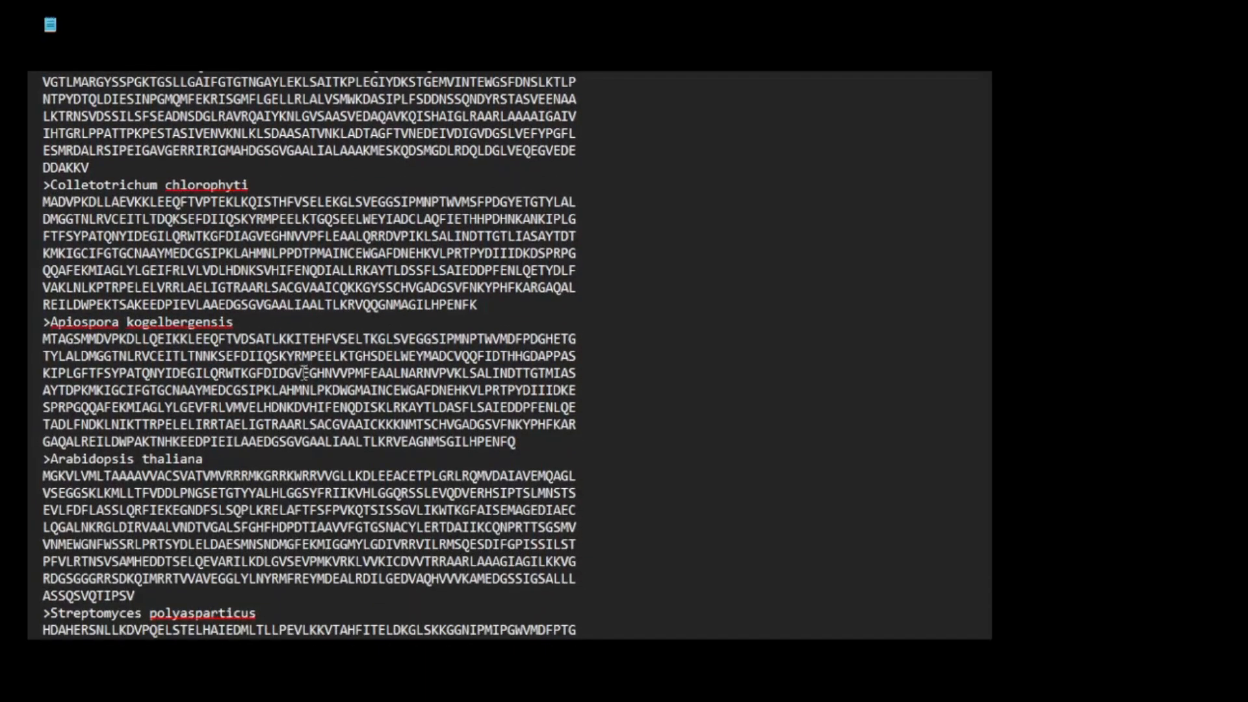
scroll(87, 448, down, 1)
scroll(87, 448, down, 1)
scroll(248, 445, down, 3)
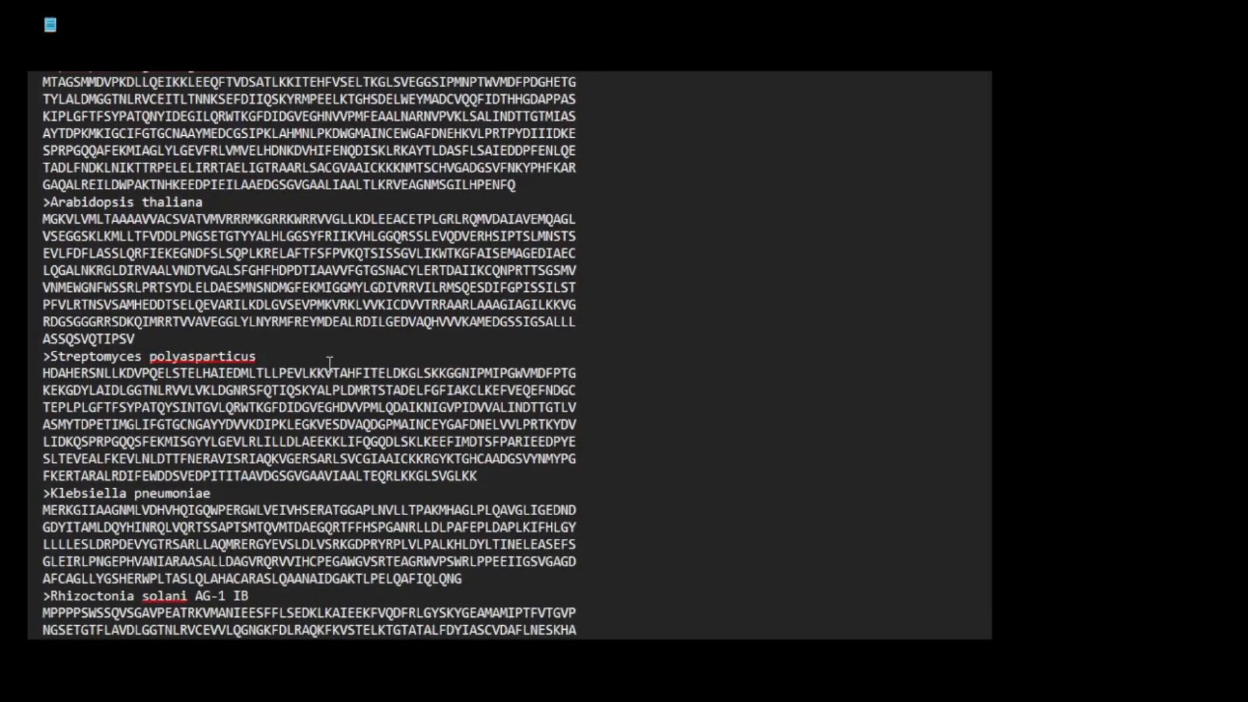
scroll(208, 465, down, 2)
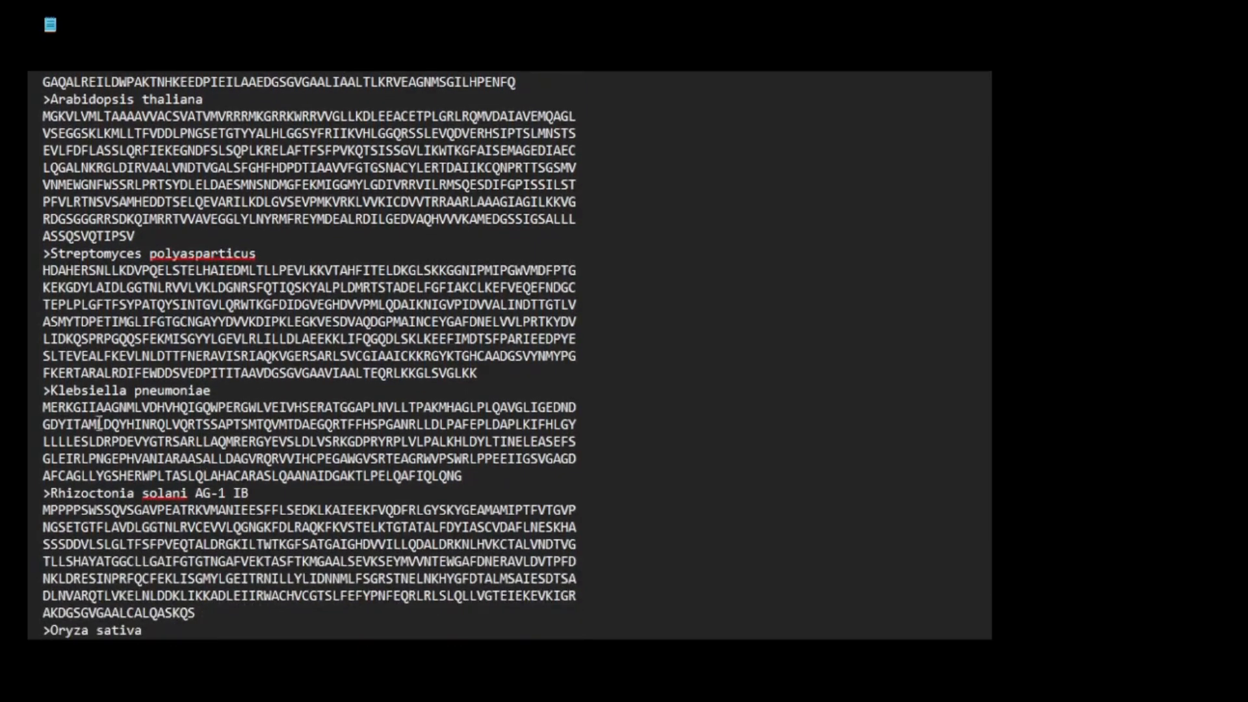
scroll(280, 407, down, 2)
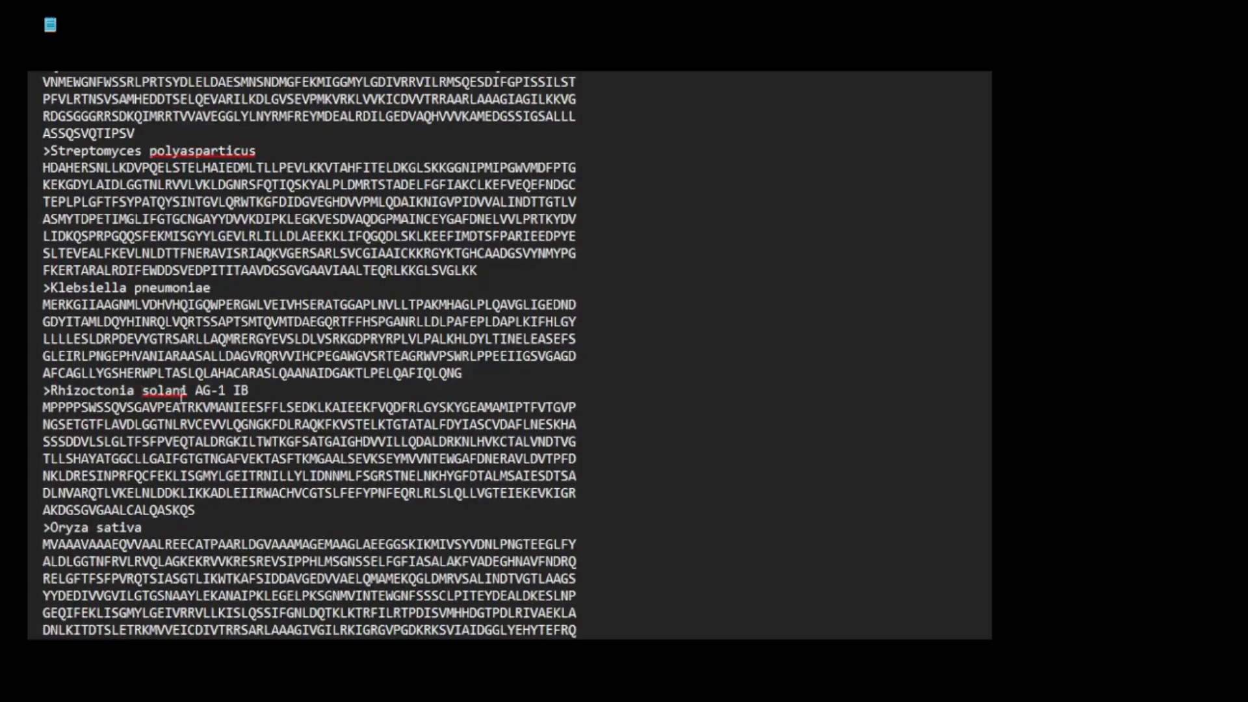
scroll(270, 468, down, 1)
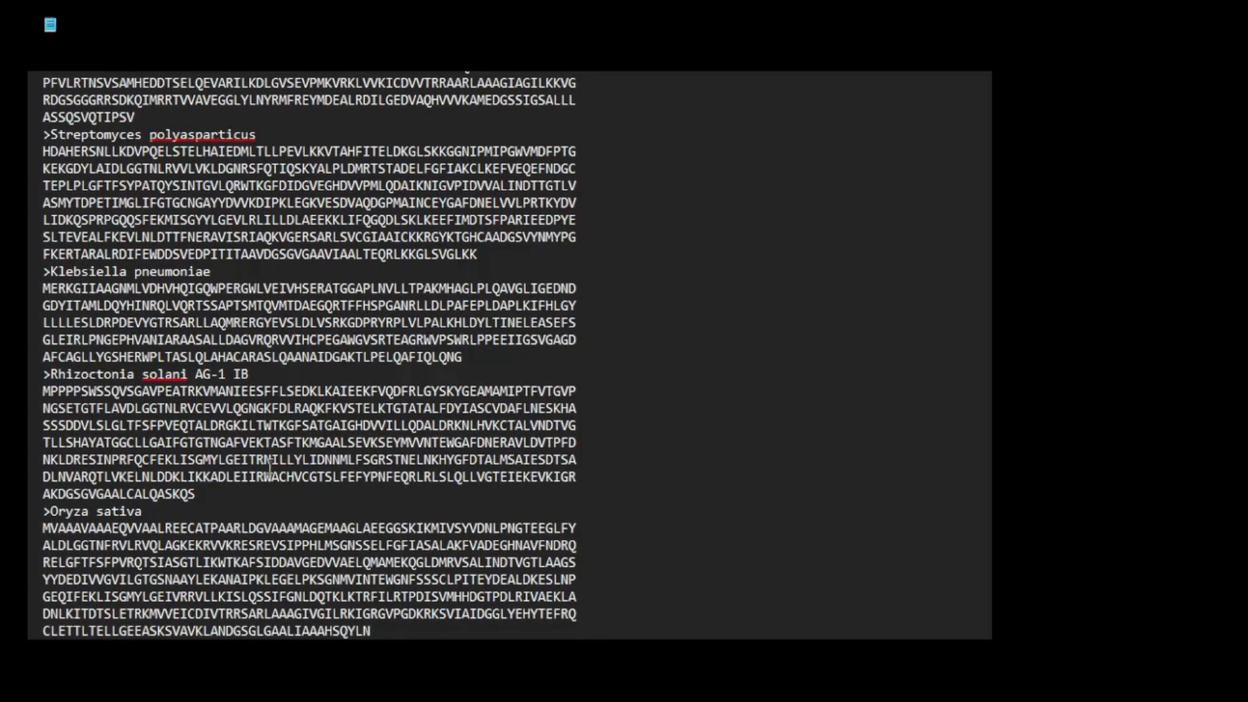
key(ctrl+Home)
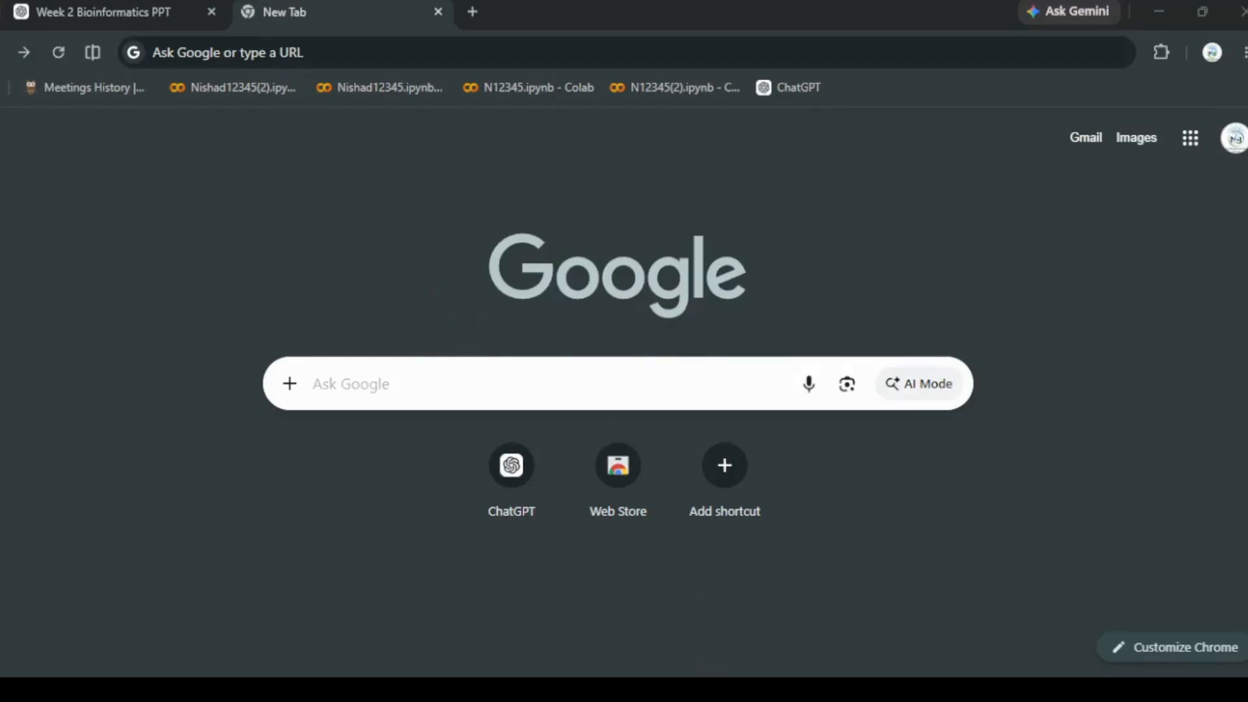
- Switch to Chrome, open the EMBL-EBI Clustal Omega protein form, and load MSA input file.txt as its sequence input
click(371, 362)
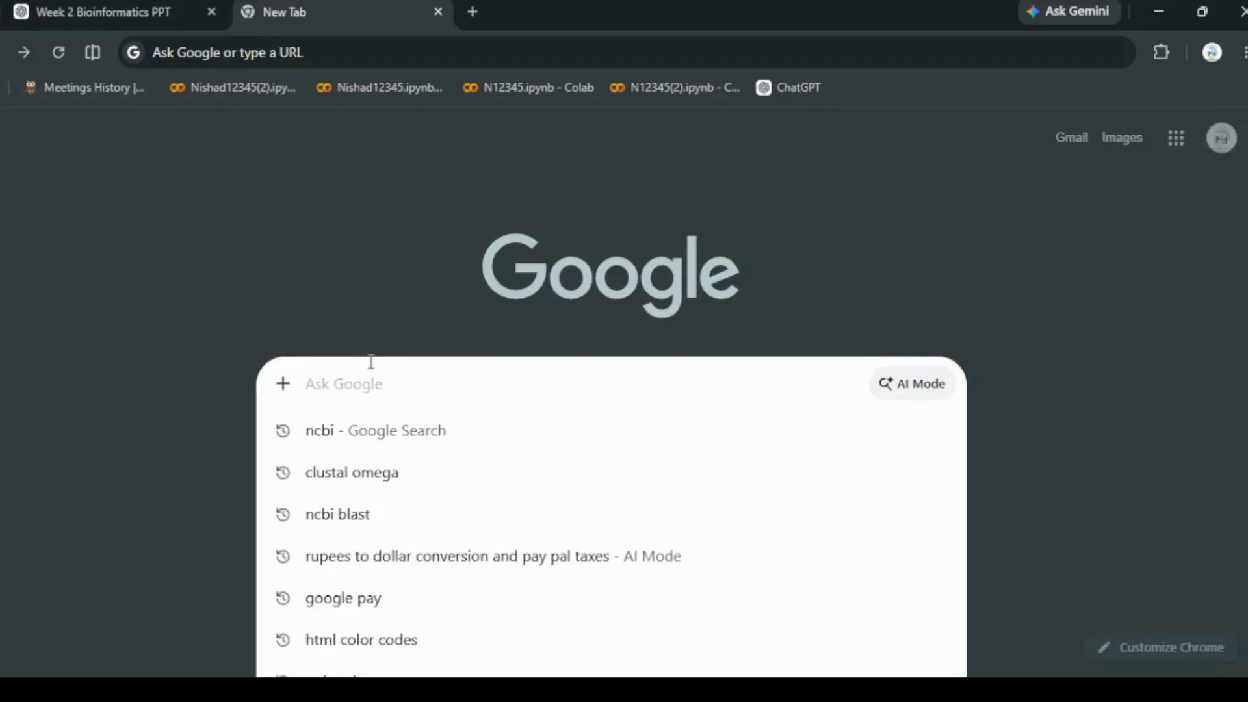
click(372, 485)
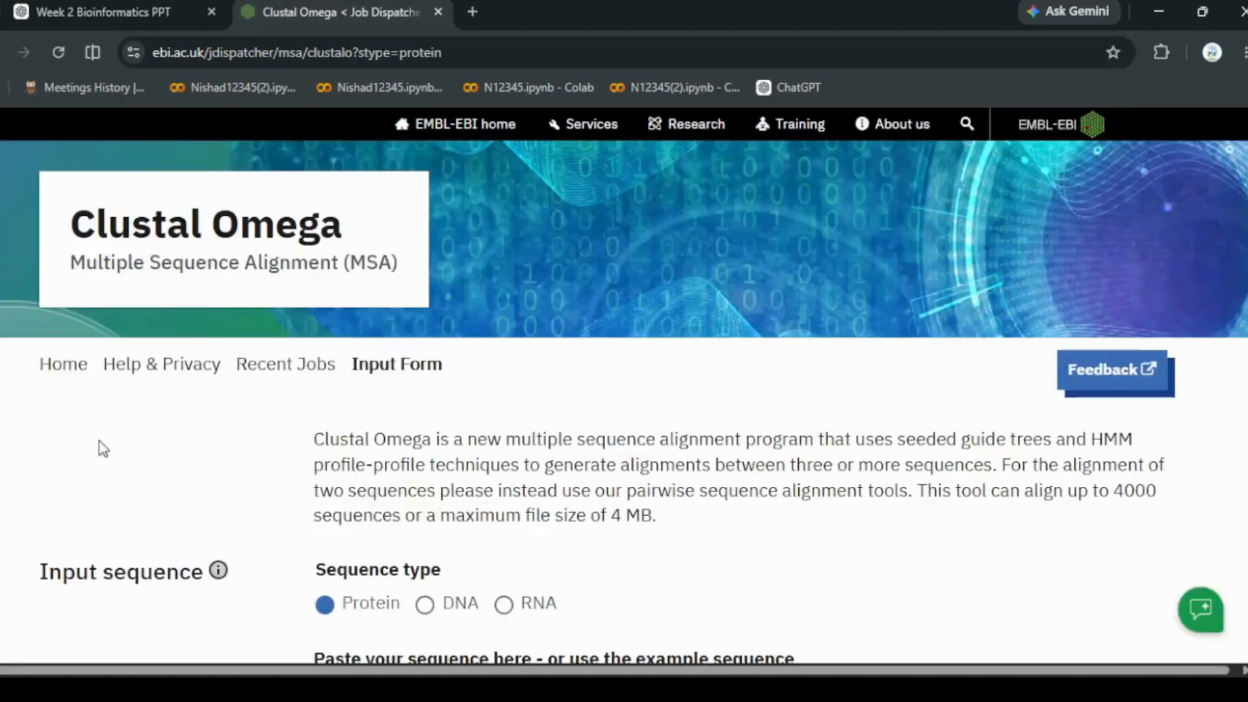
scroll(103, 448, down, 5)
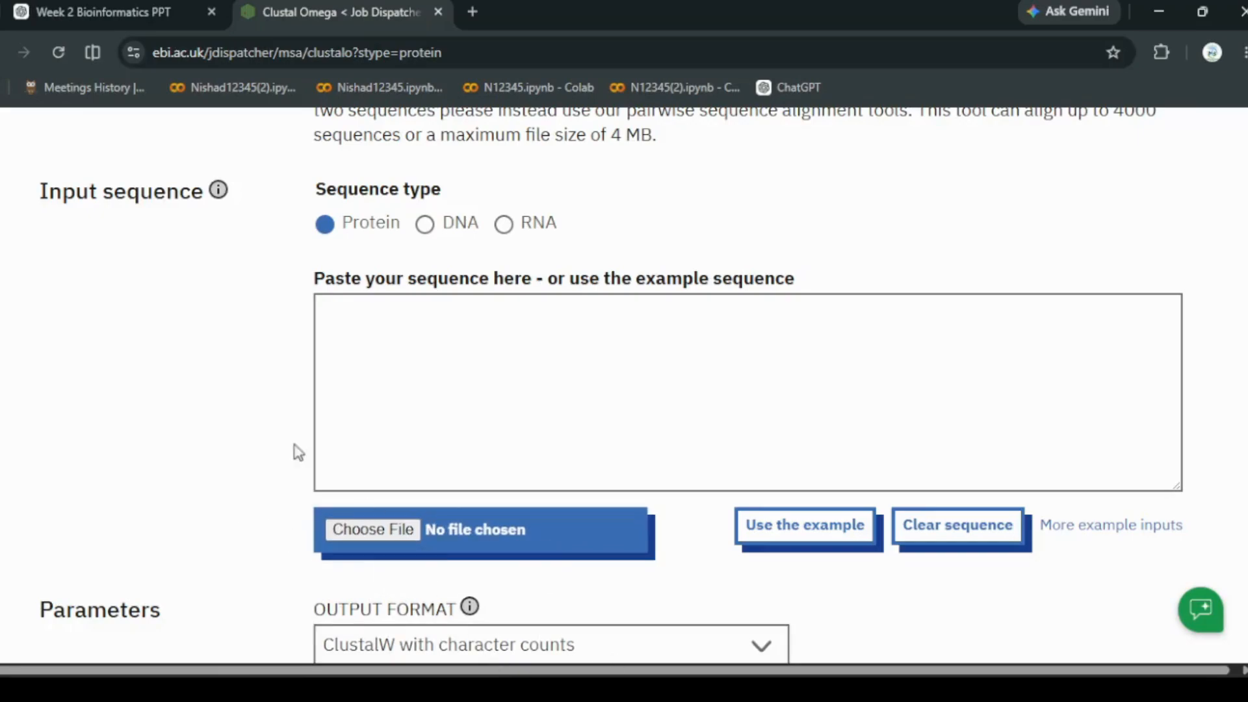
click(496, 528)
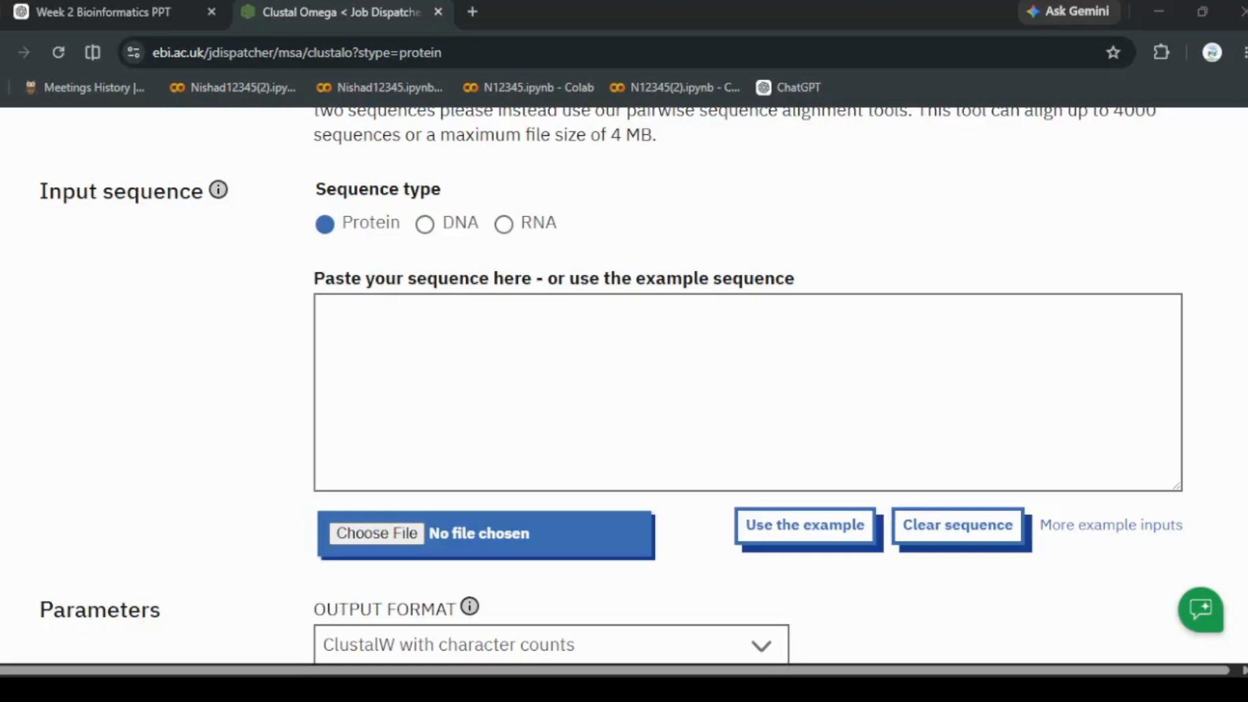
key(Return)
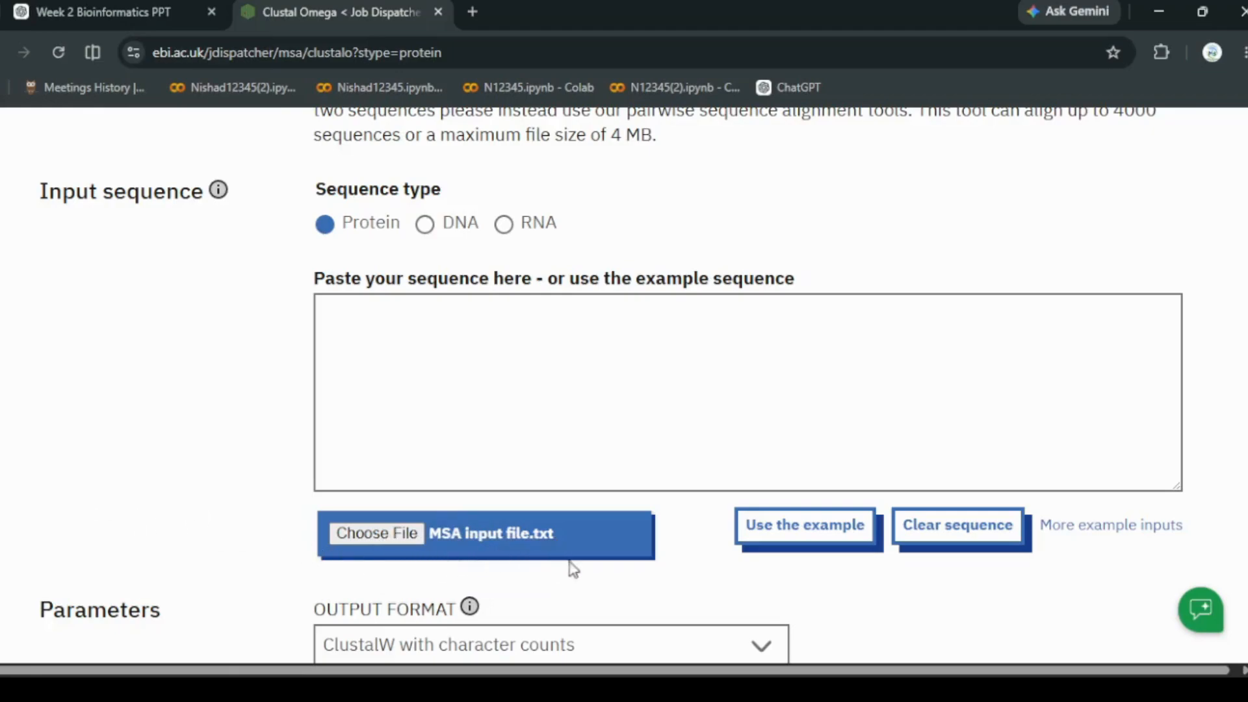
- Set the Distance Matrix output to yes in the additional alignment parameters, then collapse those options
scroll(123, 487, down, 6)
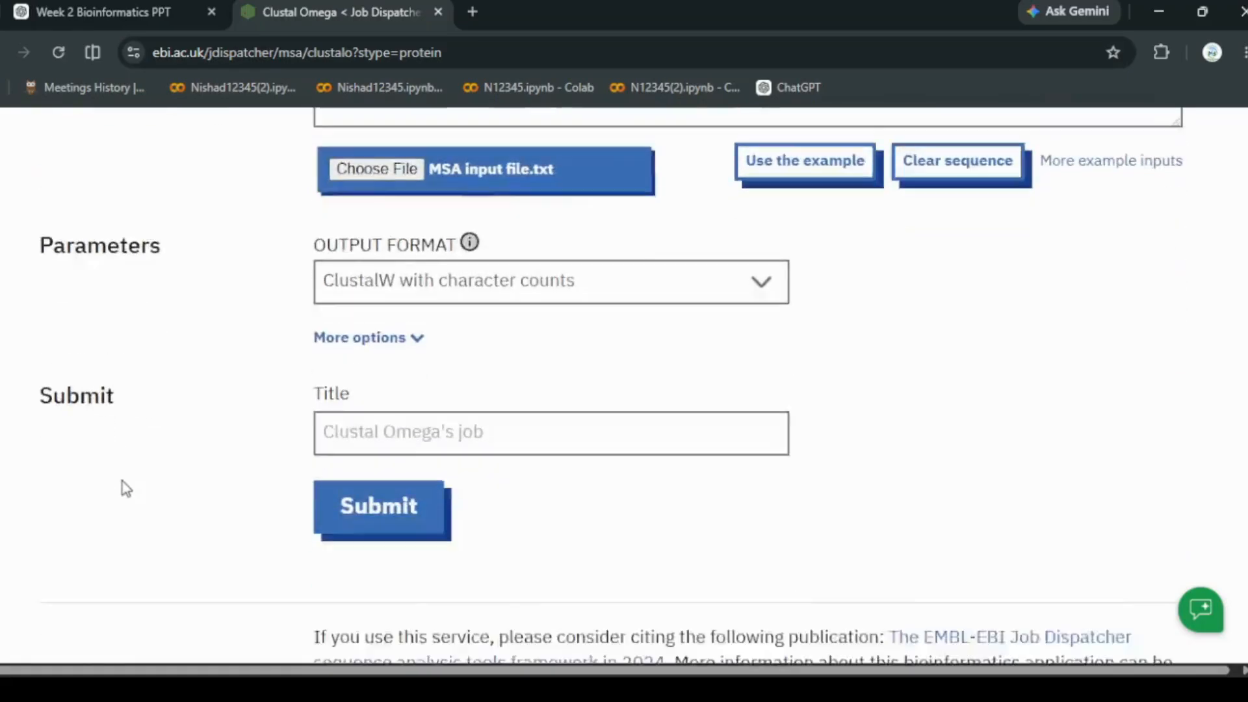
scroll(131, 485, up, 1)
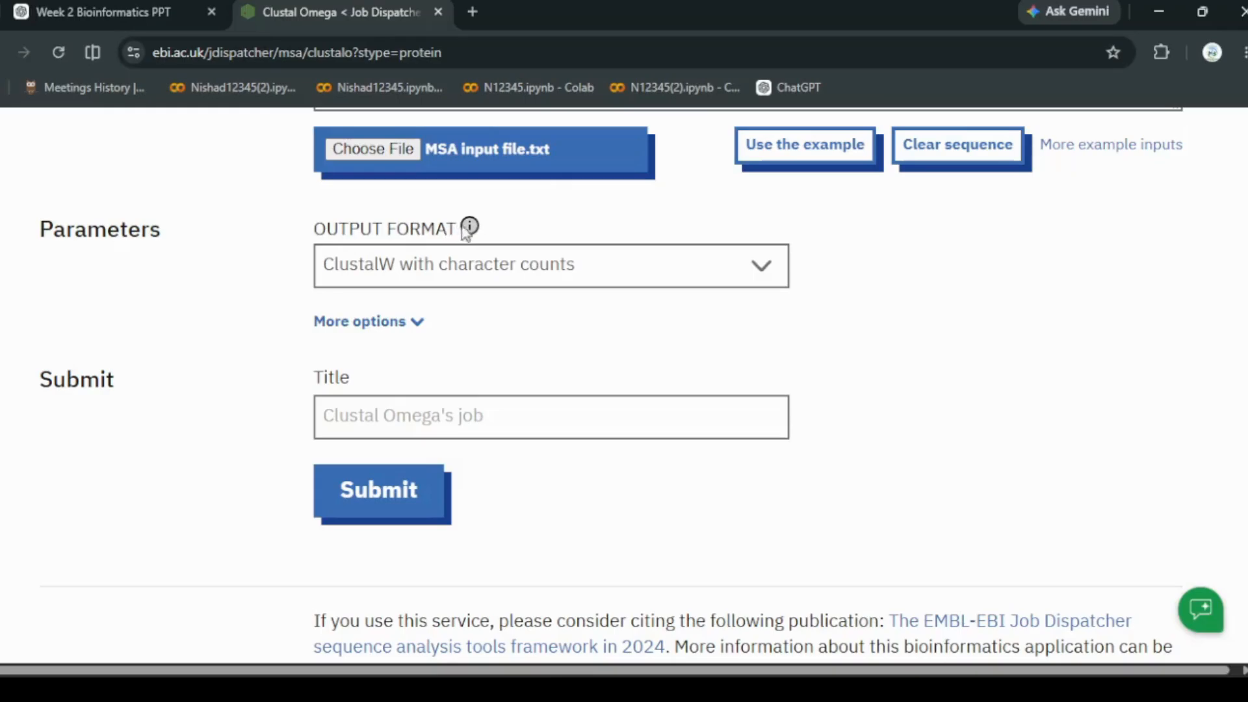
mouse_move(469, 229)
click(363, 323)
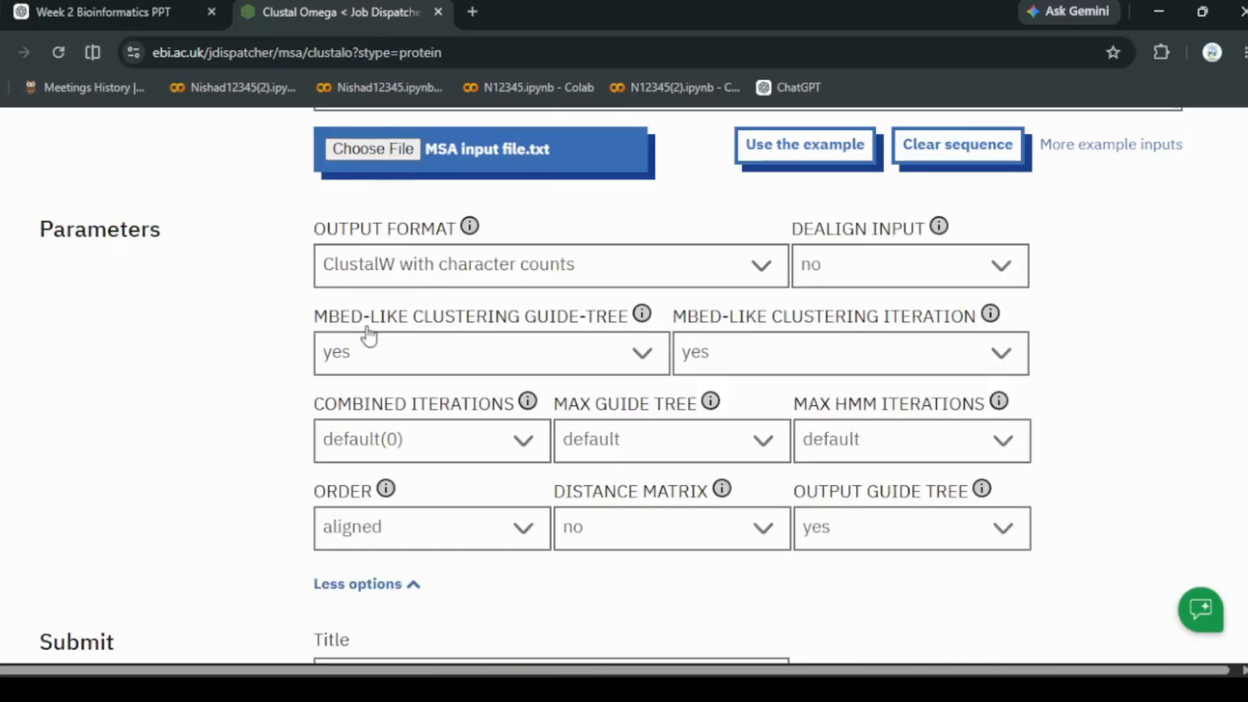
scroll(163, 383, down, 2)
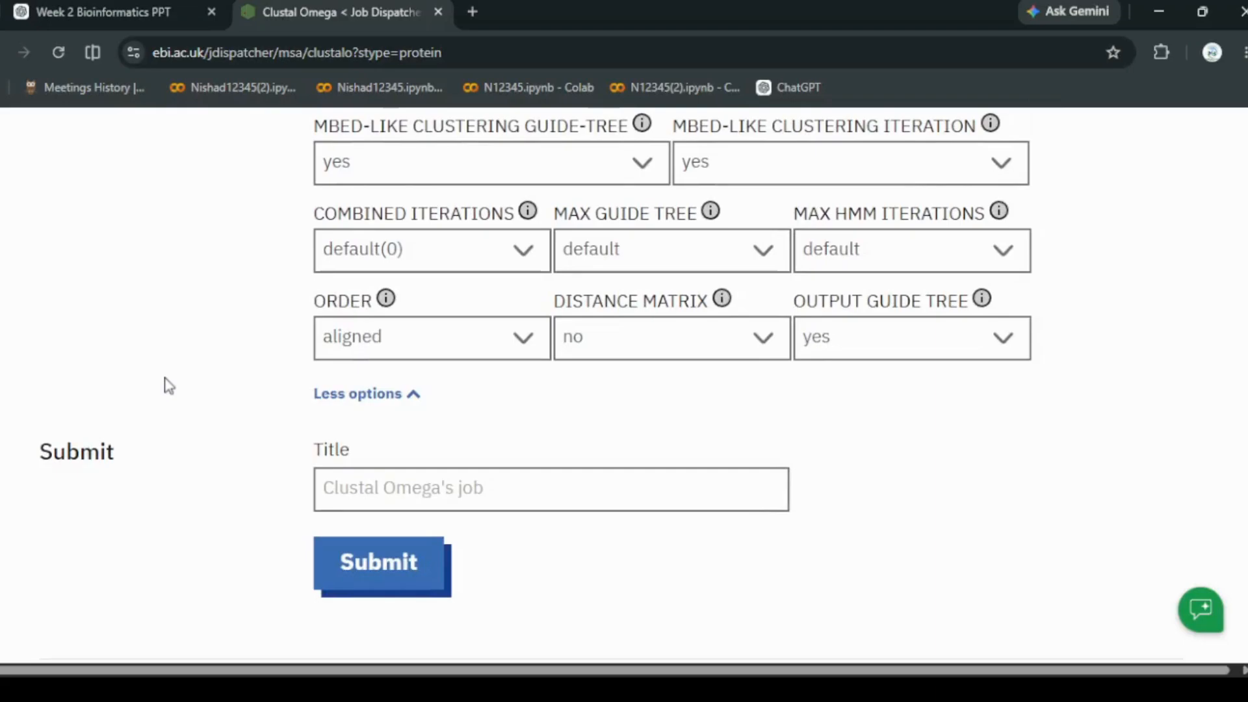
scroll(166, 384, up, 1)
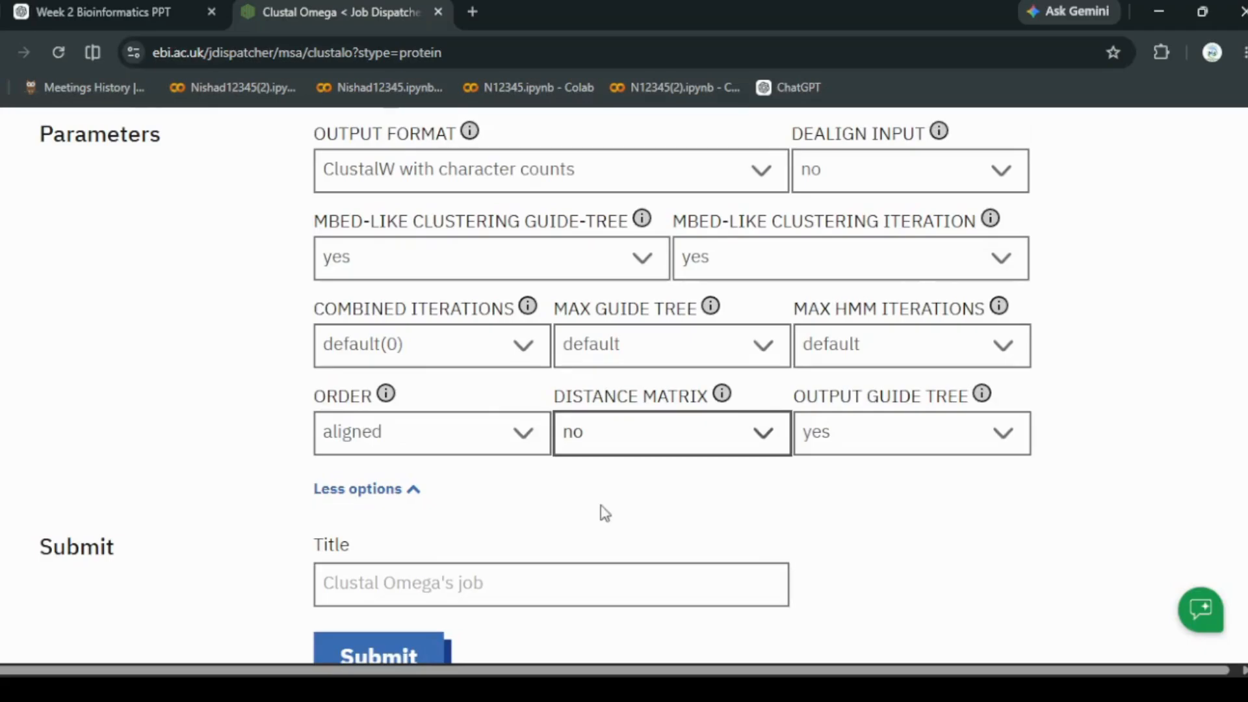
click(645, 423)
click(637, 520)
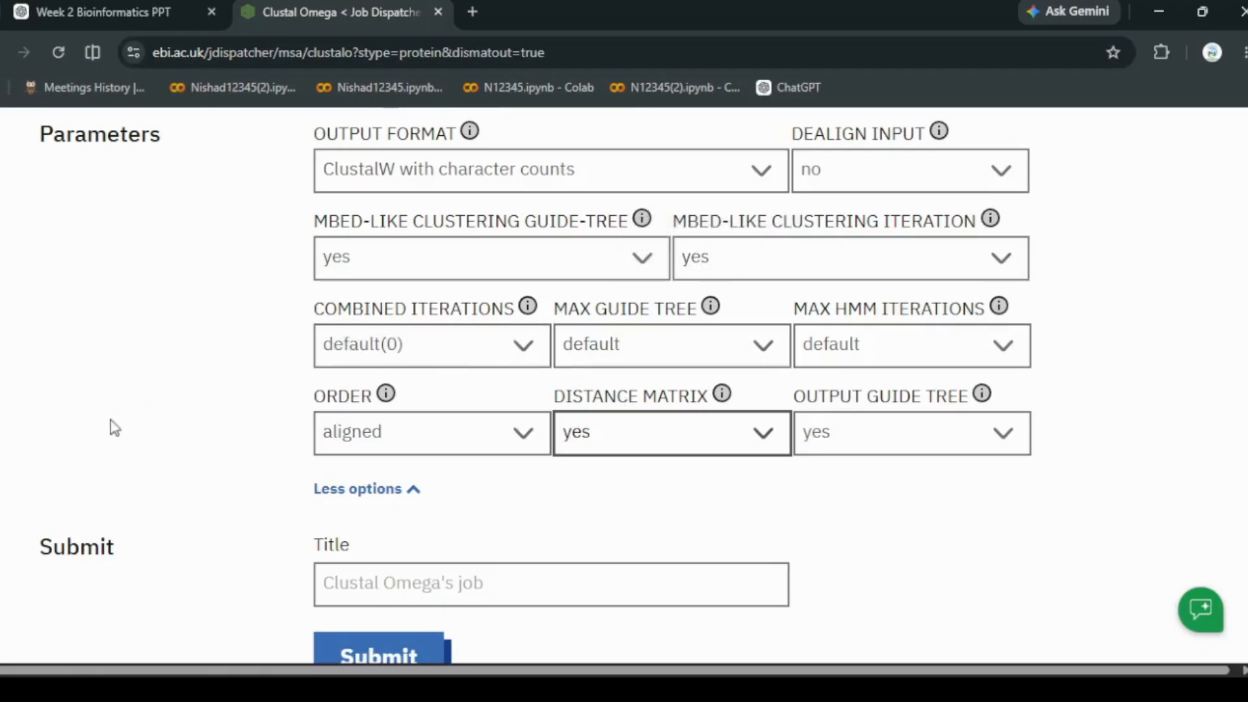
scroll(112, 426, up, 3)
scroll(115, 428, down, 3)
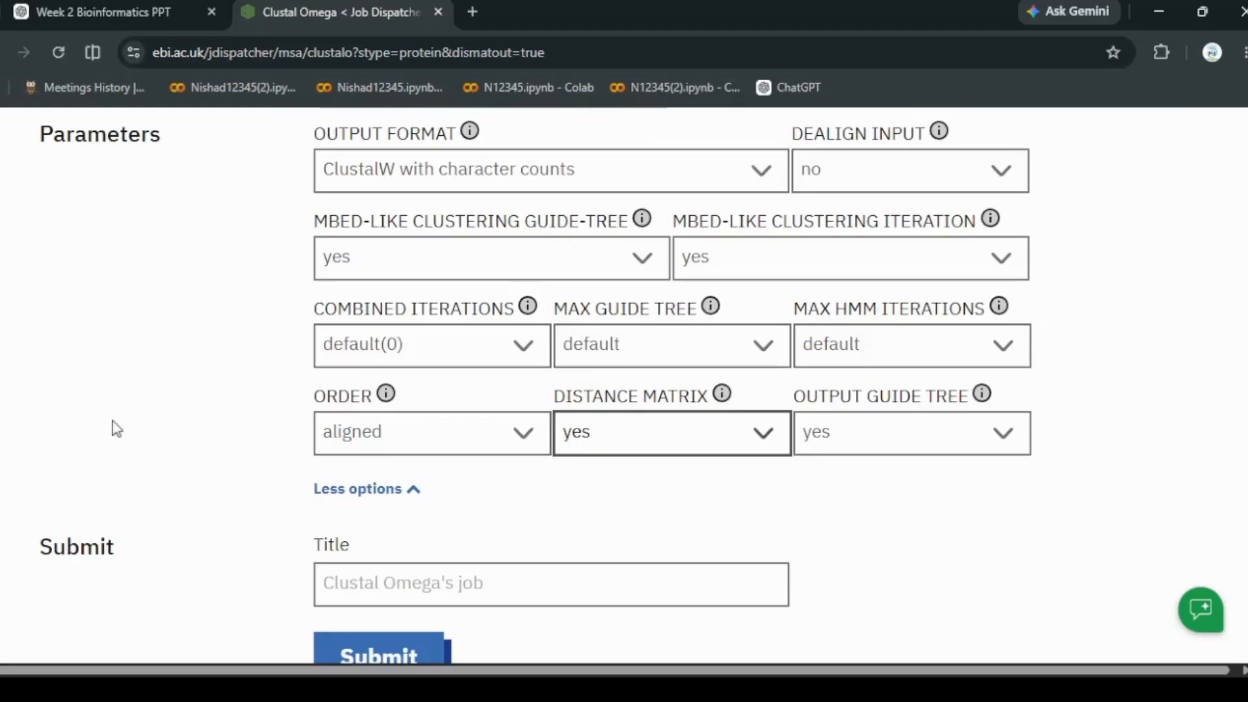
click(343, 493)
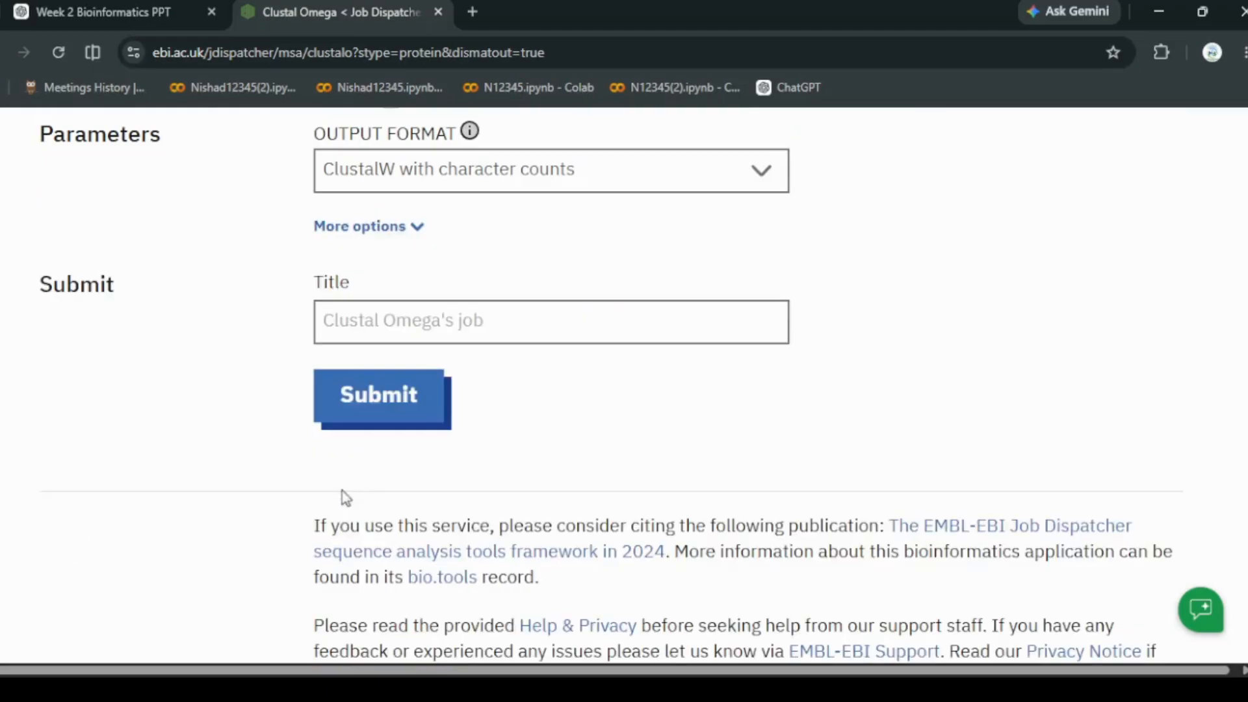
- Title the alignment job "Hexokinase Enzyme MSA" and submit it with the ClustalW with character counts output format
scroll(153, 362, up, 3)
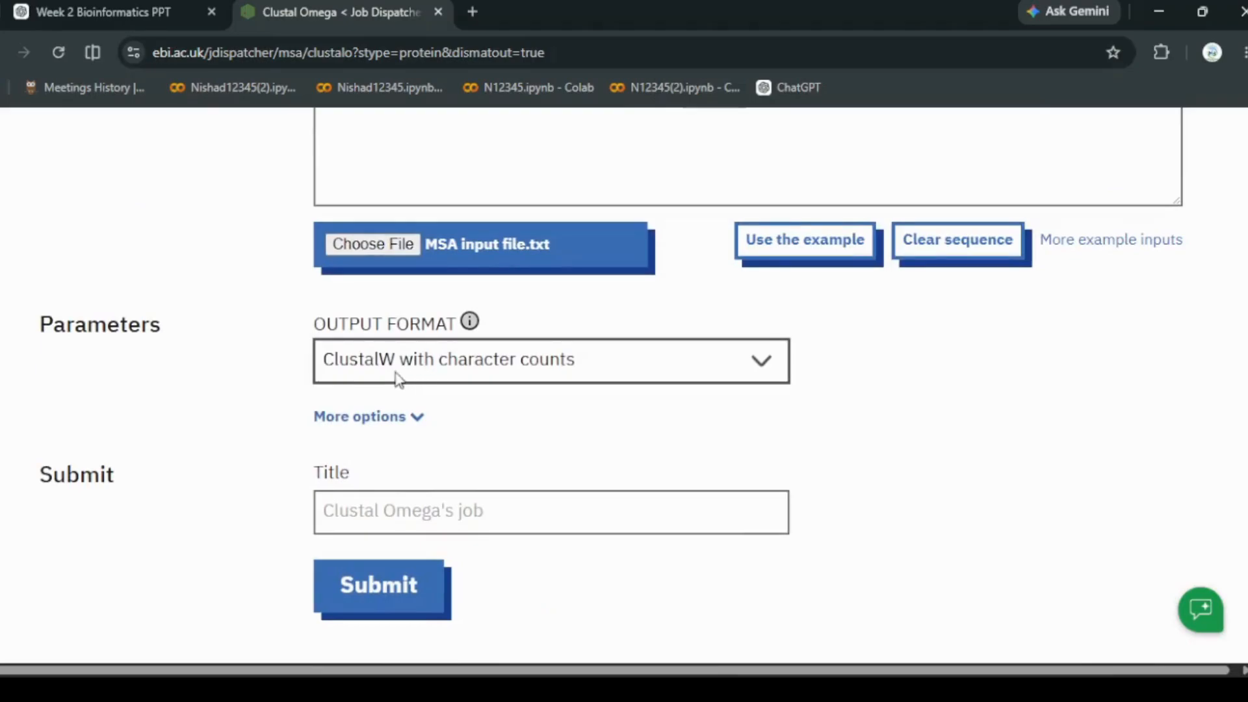
scroll(232, 389, down, 1)
scroll(232, 389, down, 1)
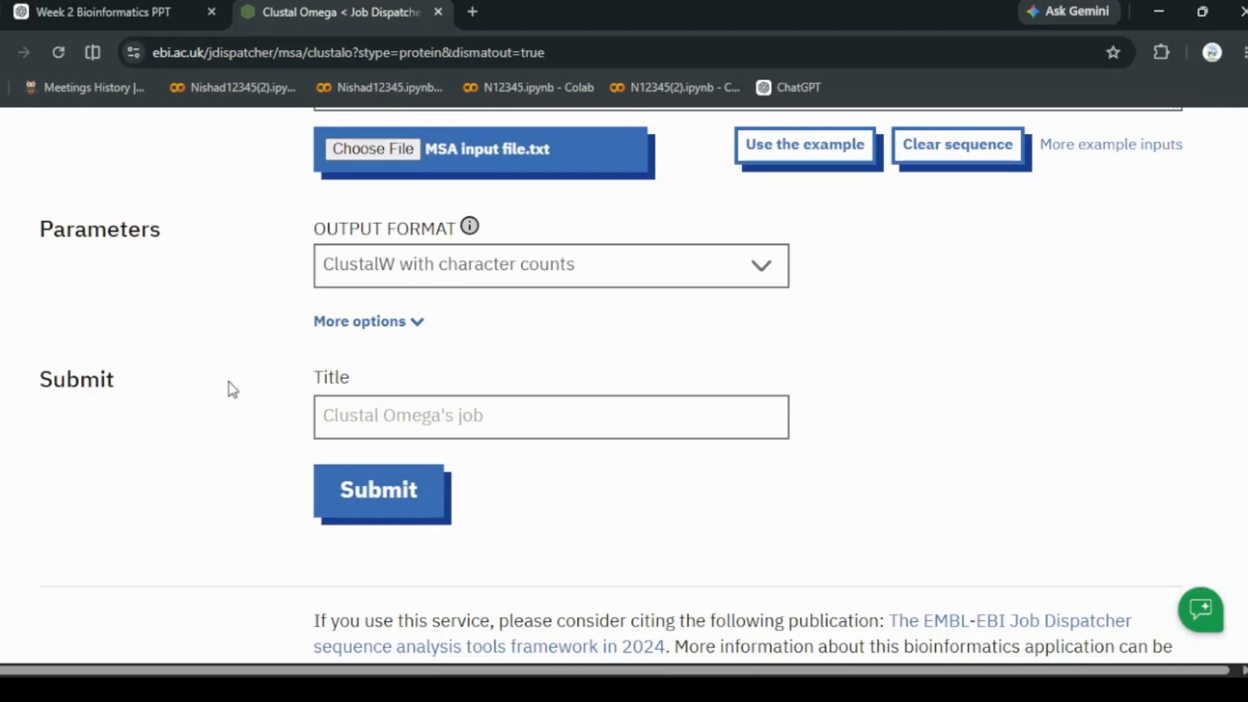
click(325, 403)
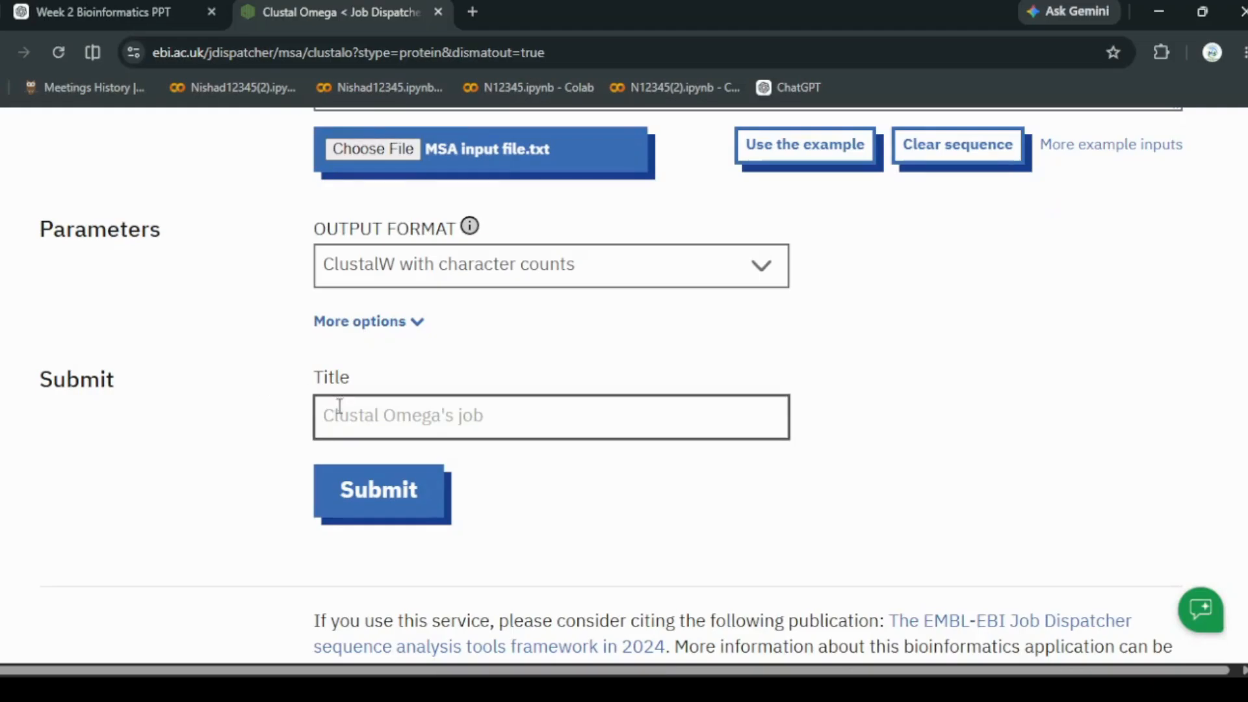
text(Hexok)
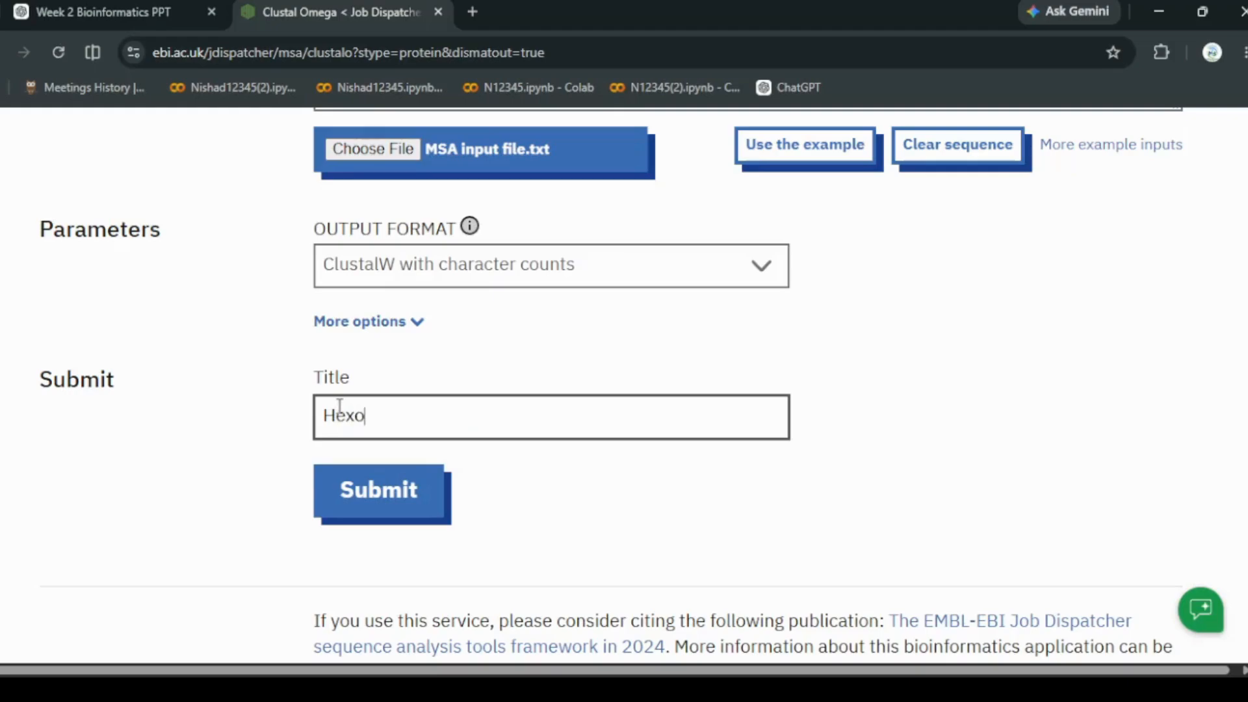
key(BackSpace)
text(kinase Enzyme )
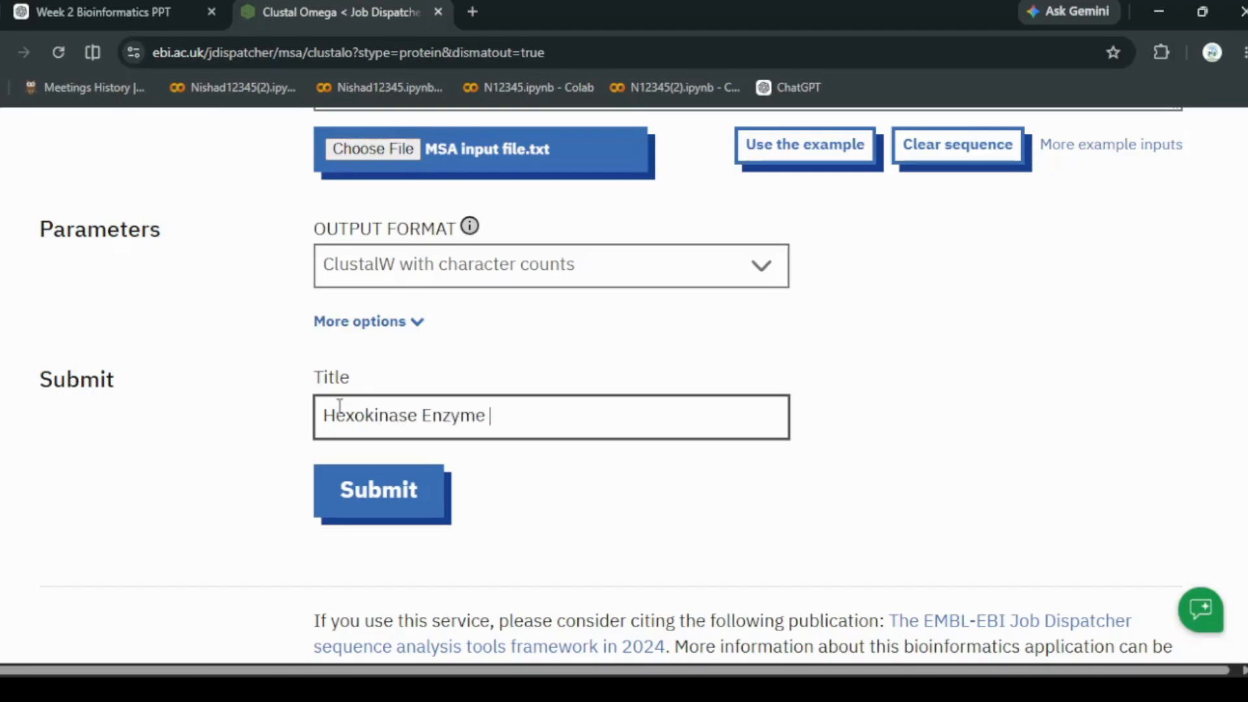
text(MSA)
click(357, 512)
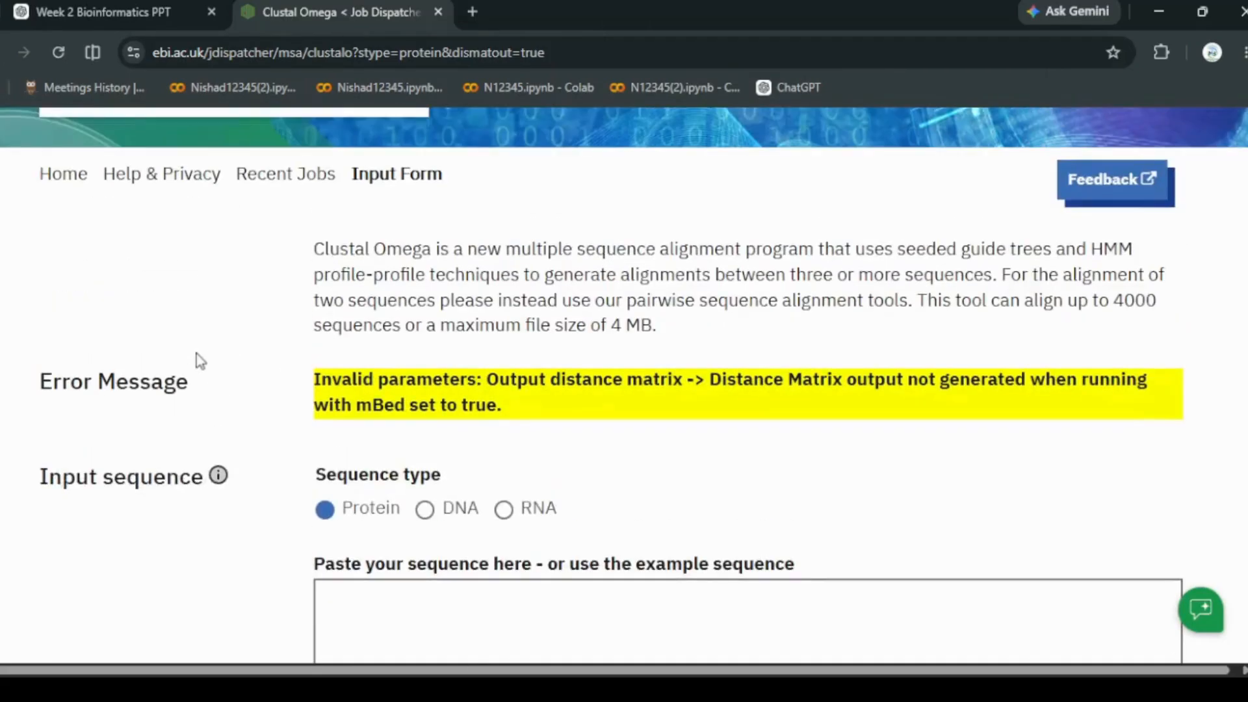
- Set the Distance Matrix output to no in the additional alignment parameters
scroll(200, 360, down, 3)
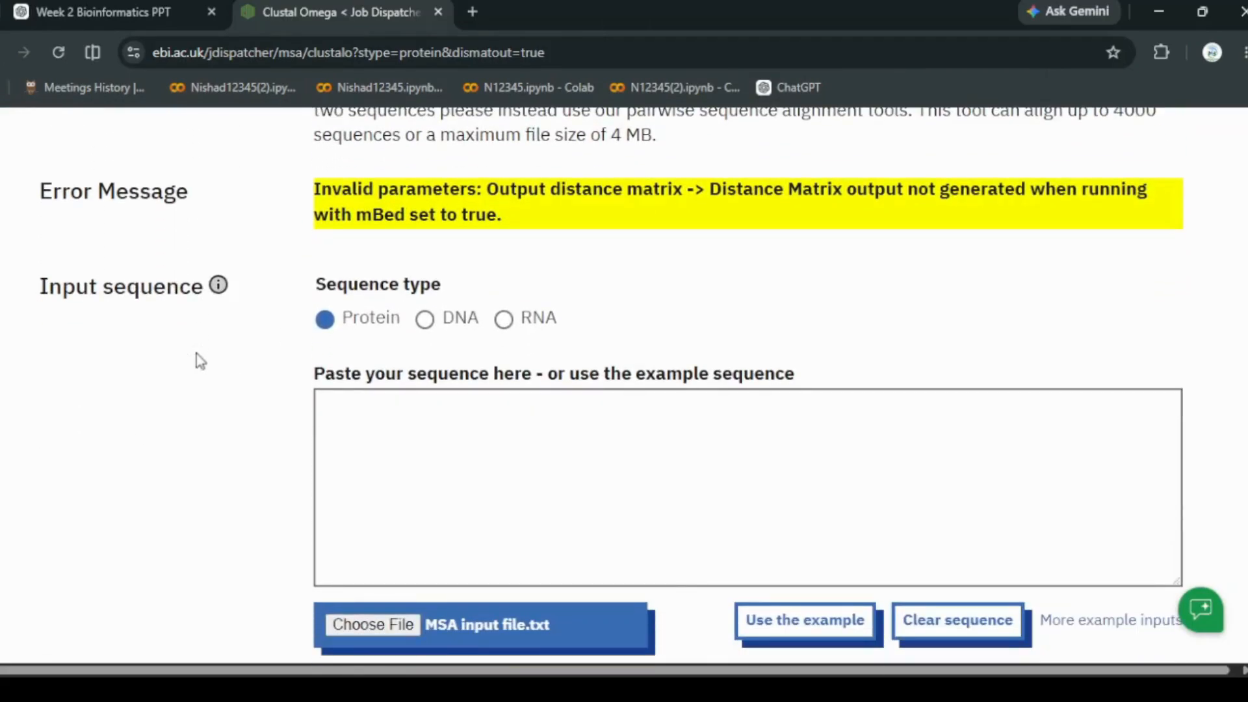
scroll(200, 361, down, 1)
scroll(199, 361, down, 3)
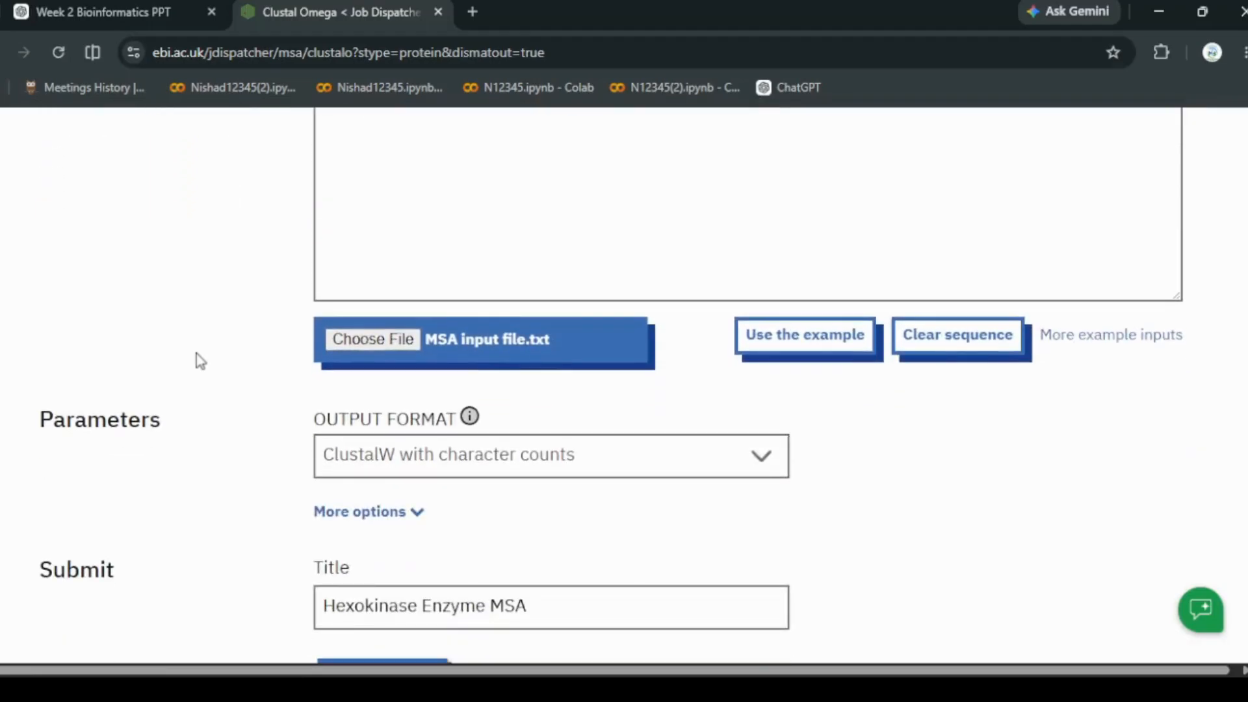
scroll(326, 420, down, 3)
click(390, 321)
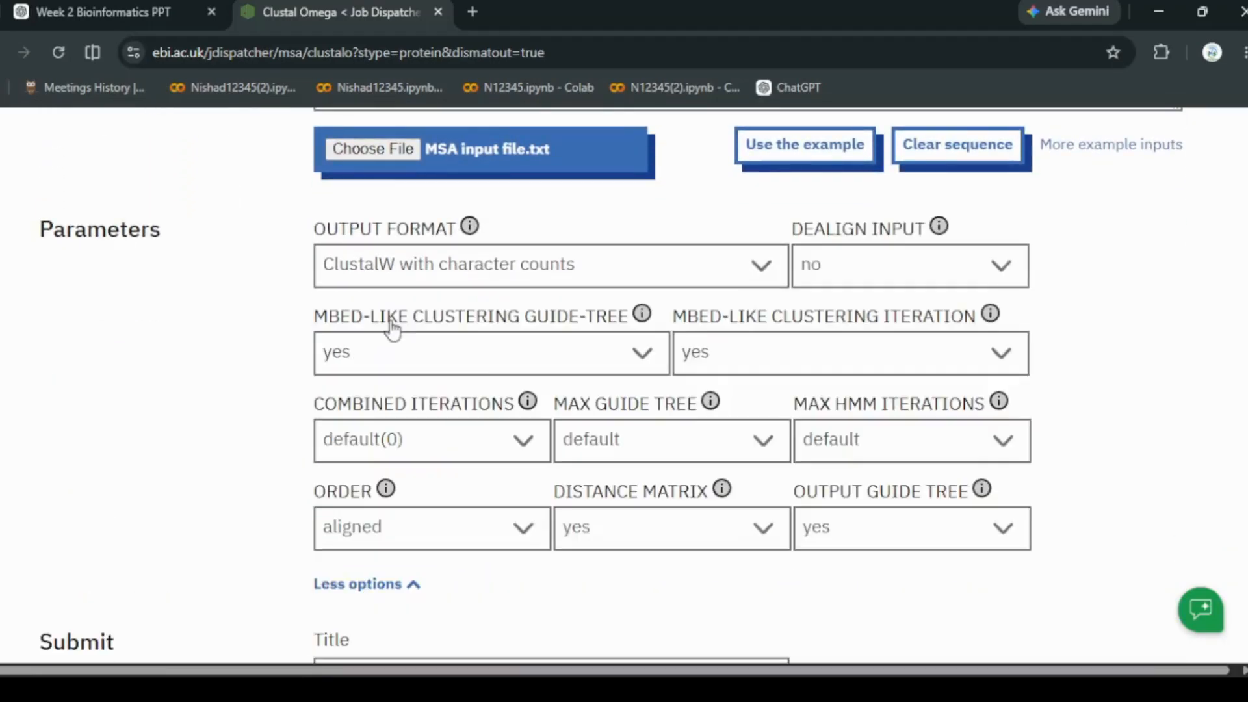
click(652, 573)
scroll(23, 412, down, 2)
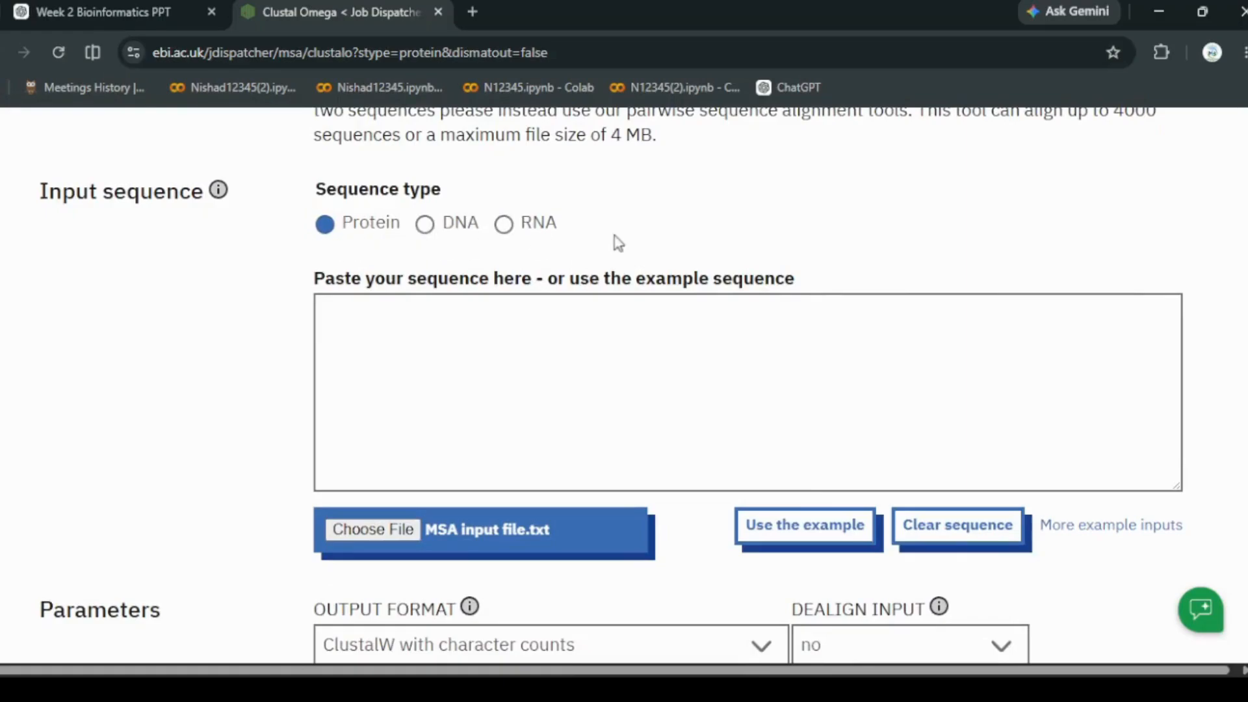
- Review the form, collapse the additional parameters, and submit the Hexokinase Enzyme MSA job again
scroll(159, 352, down, 3)
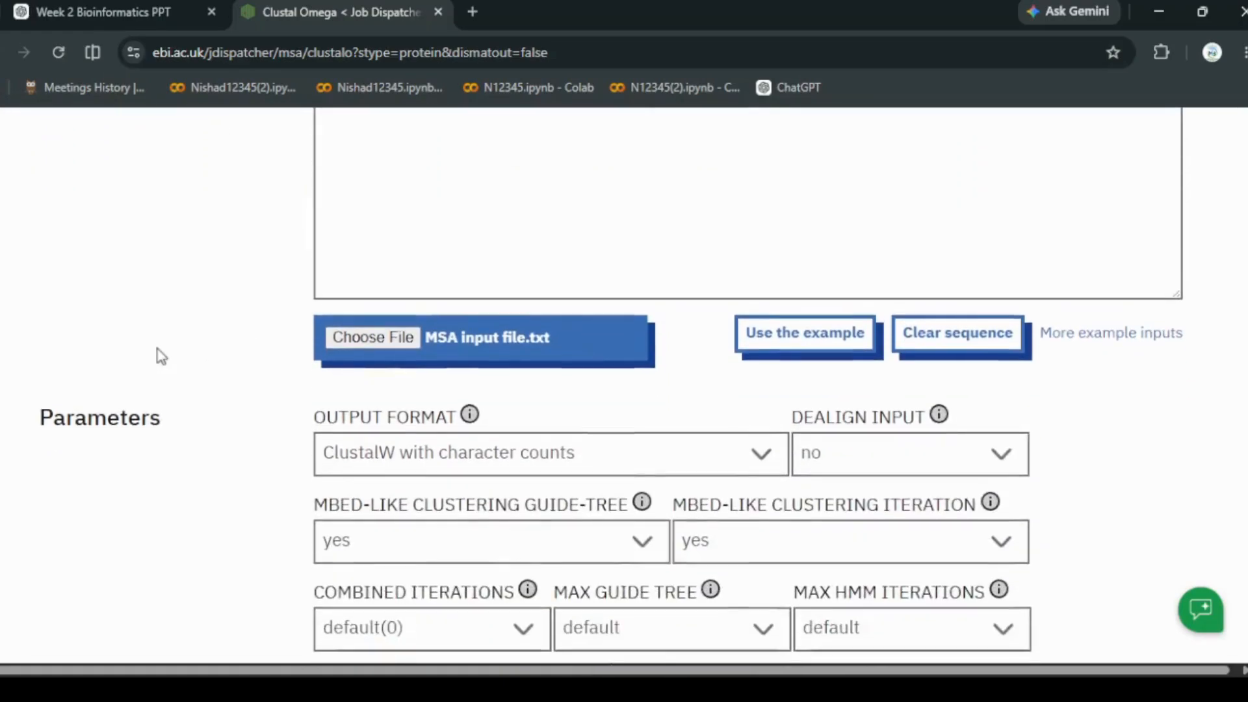
scroll(159, 353, up, 4)
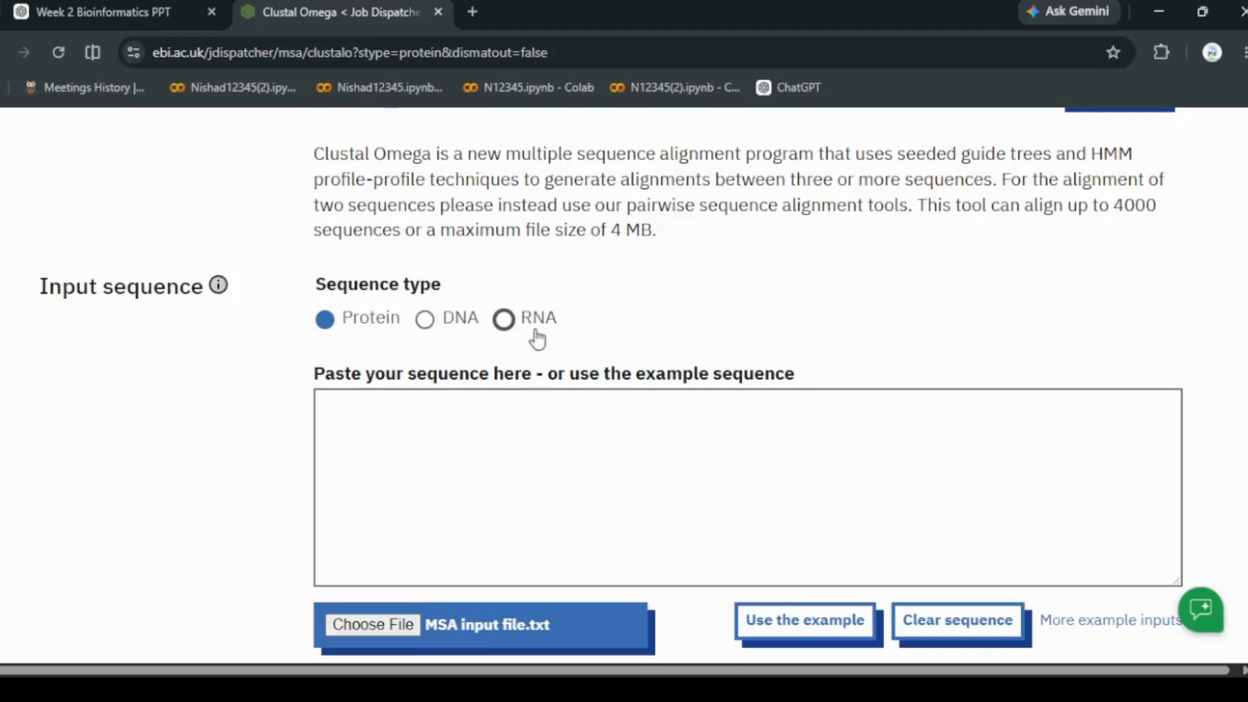
scroll(203, 404, down, 10)
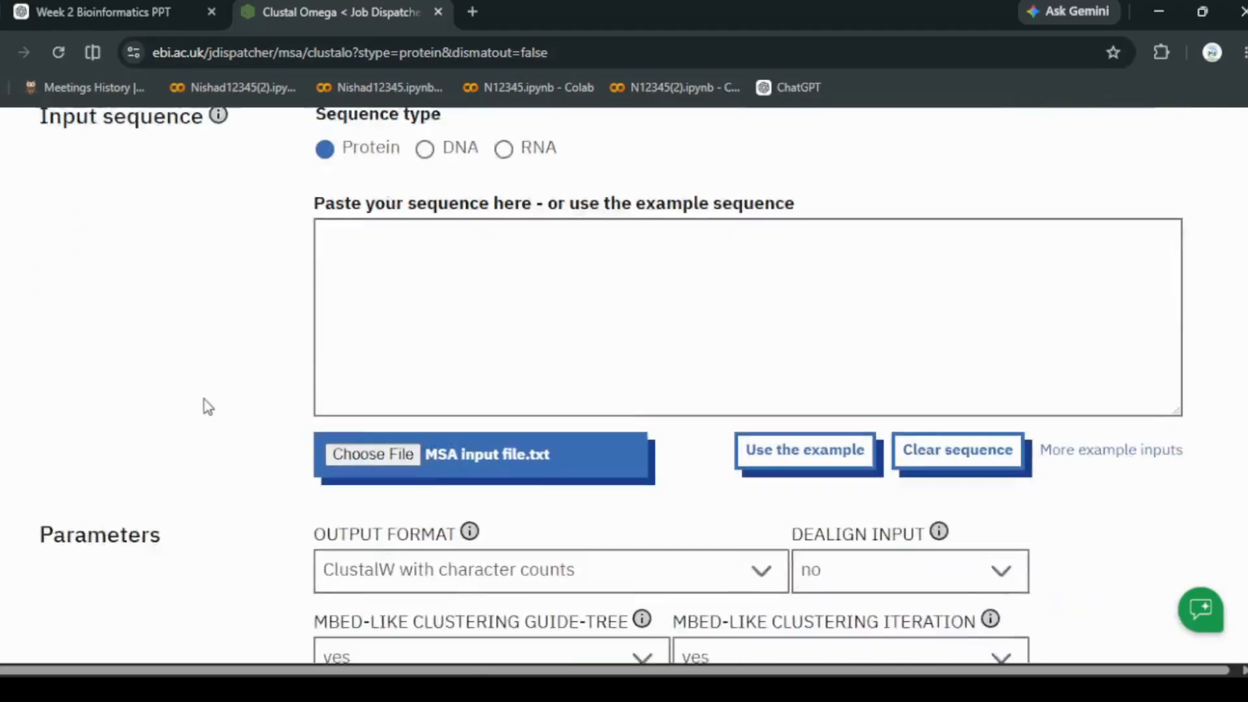
scroll(207, 407, up, 2)
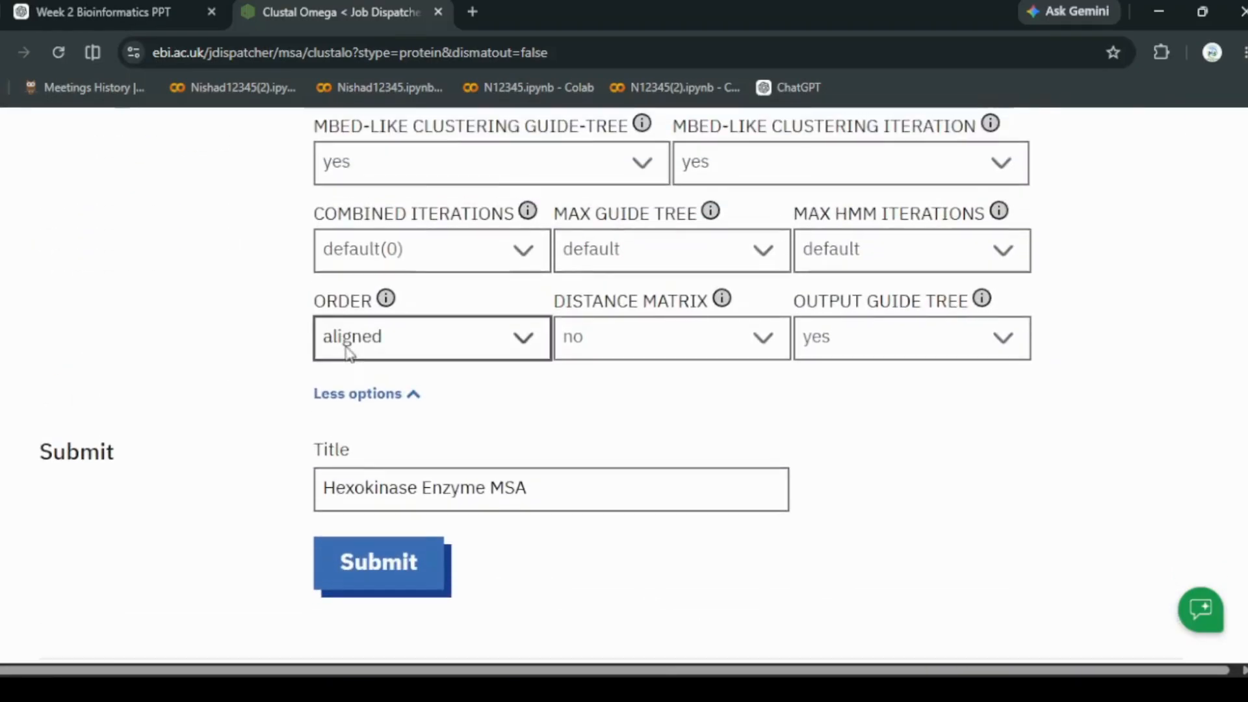
click(354, 392)
scroll(331, 446, up, 2)
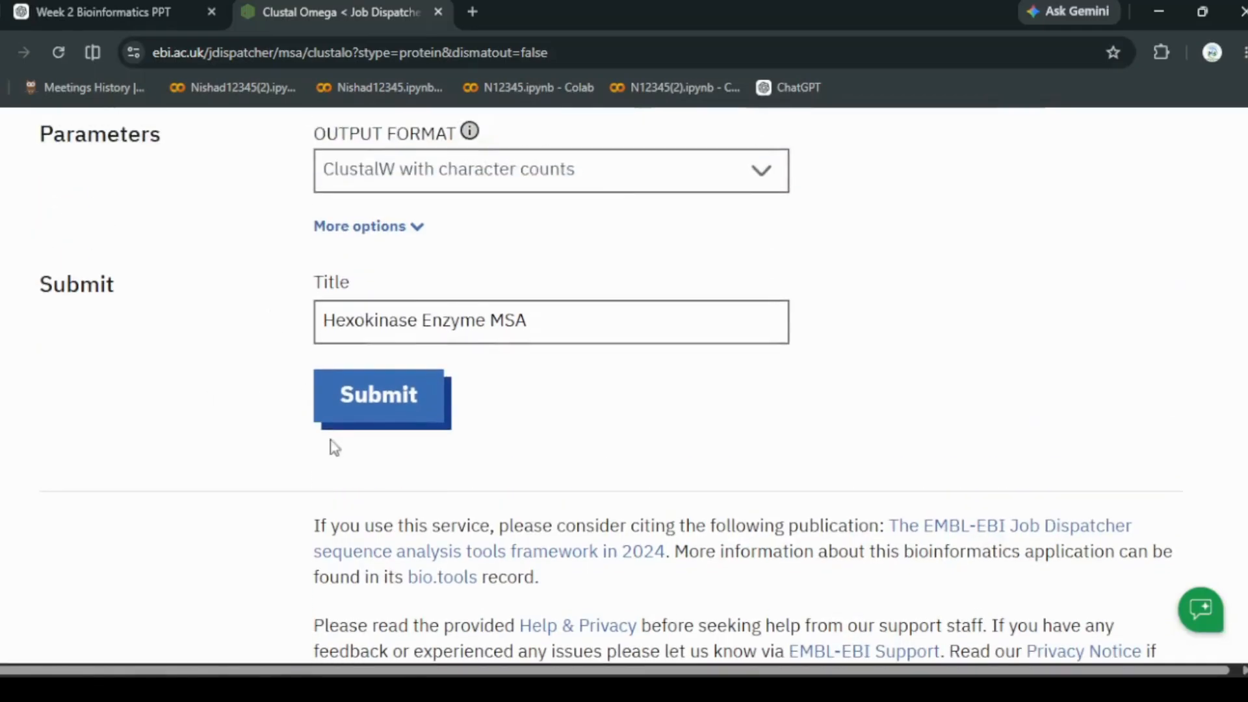
click(351, 419)
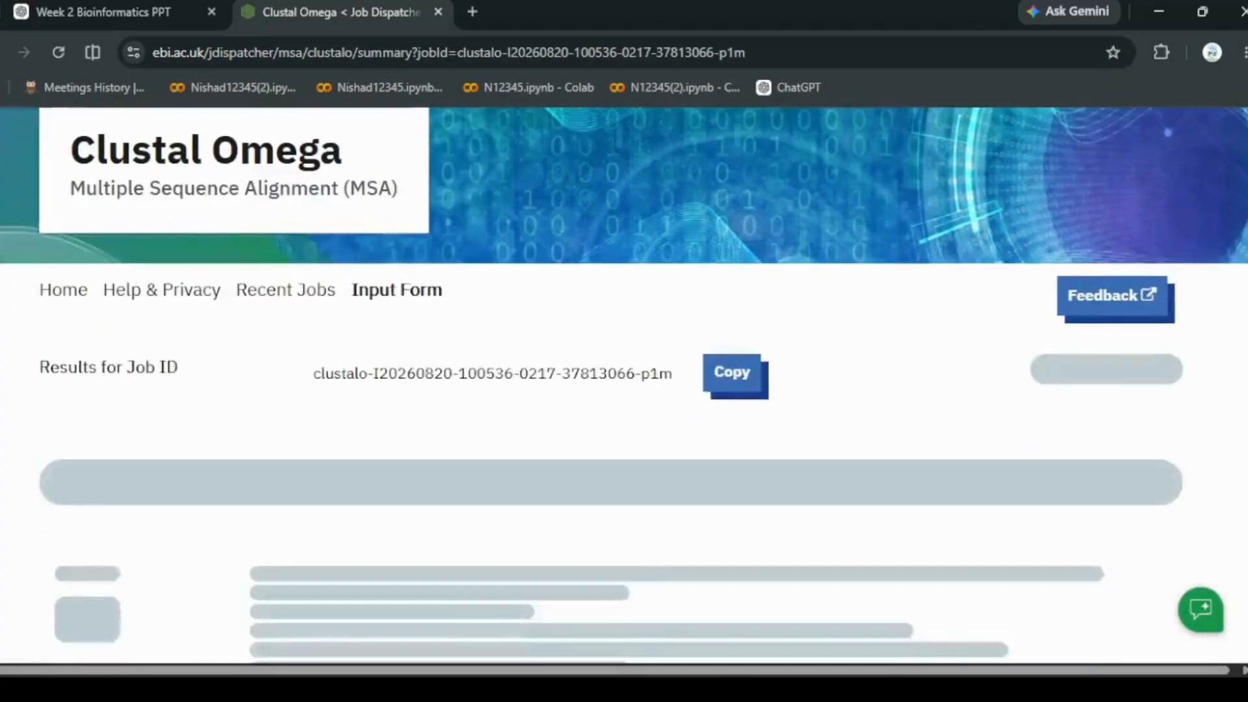
- Examine the Clustal Omega tool output, reading the aligned blocks of the submitted hexokinase sequences from the first block onwards
scroll(62, 388, down, 4)
scroll(624, 384, up, 1)
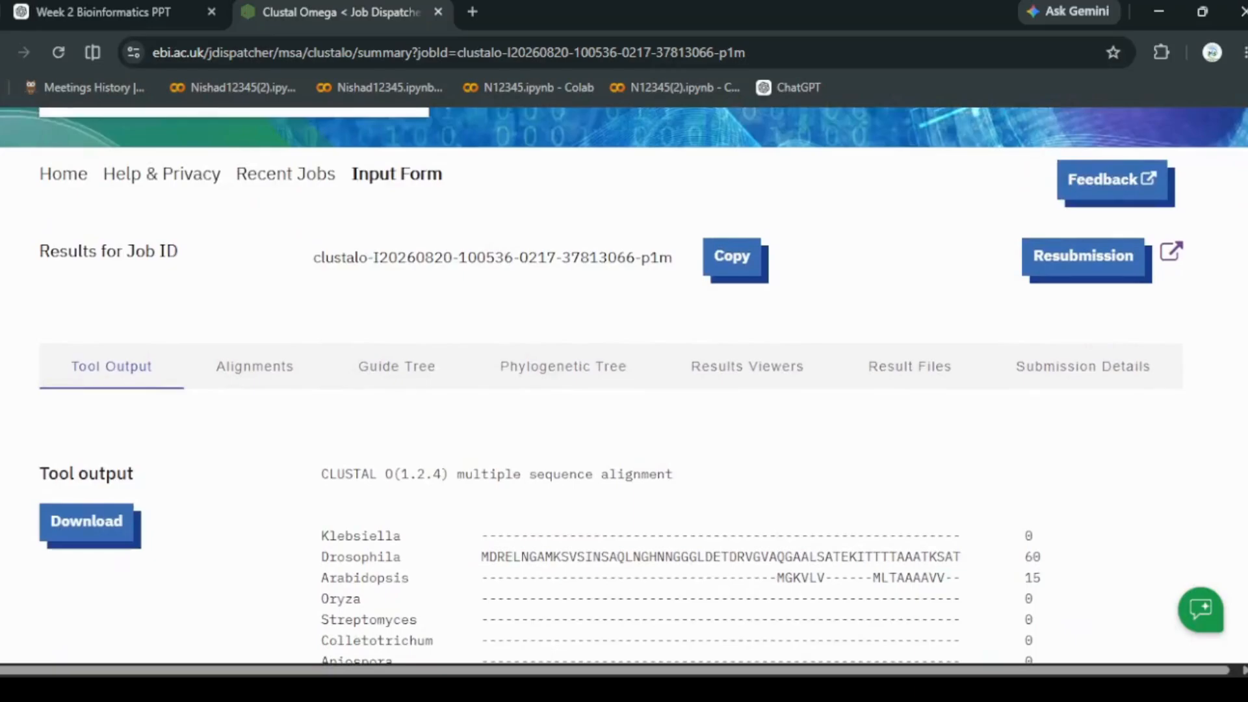
scroll(624, 383, down, 4)
scroll(624, 384, up, 4)
scroll(32, 234, down, 3)
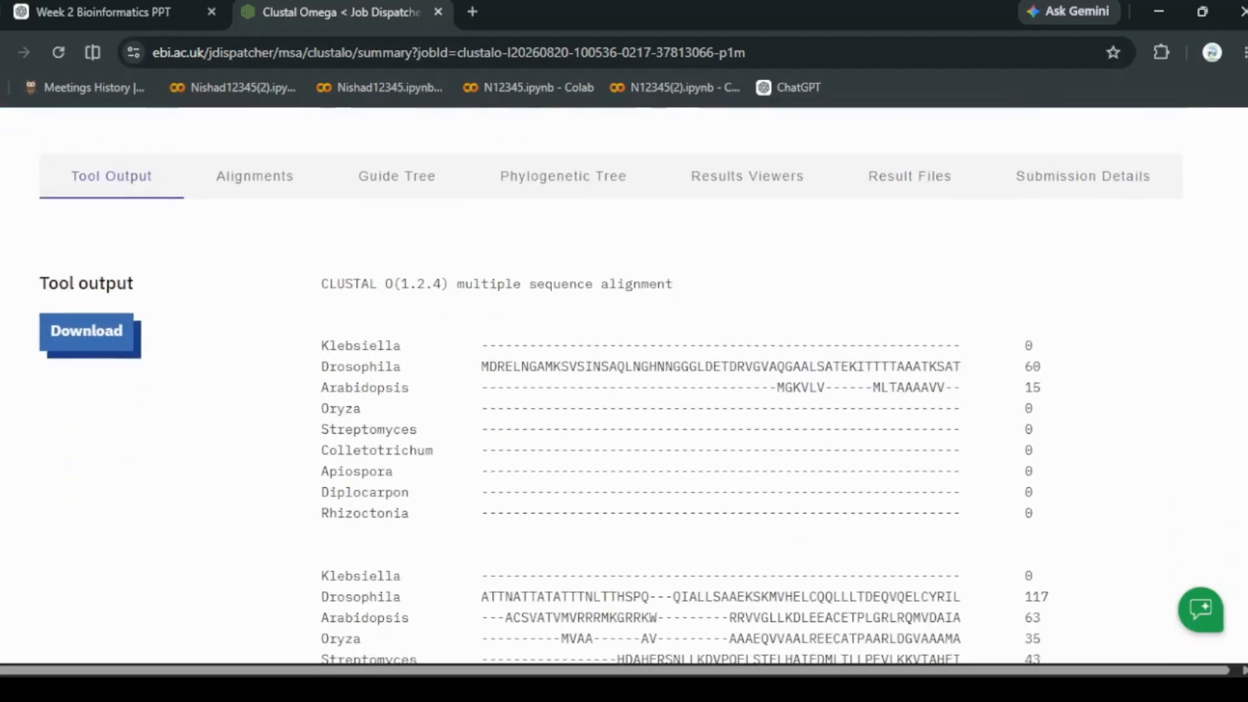
scroll(306, 311, down, 1)
scroll(306, 311, up, 1)
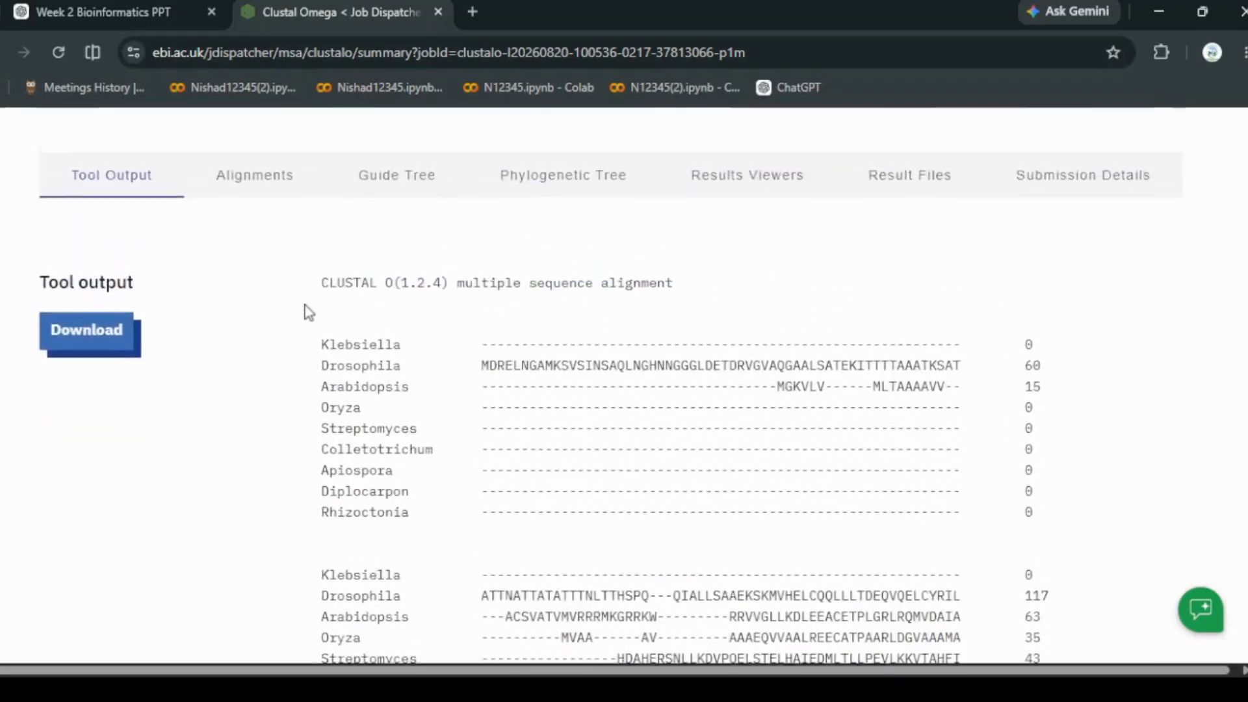
scroll(309, 312, down, 3)
scroll(309, 313, up, 1)
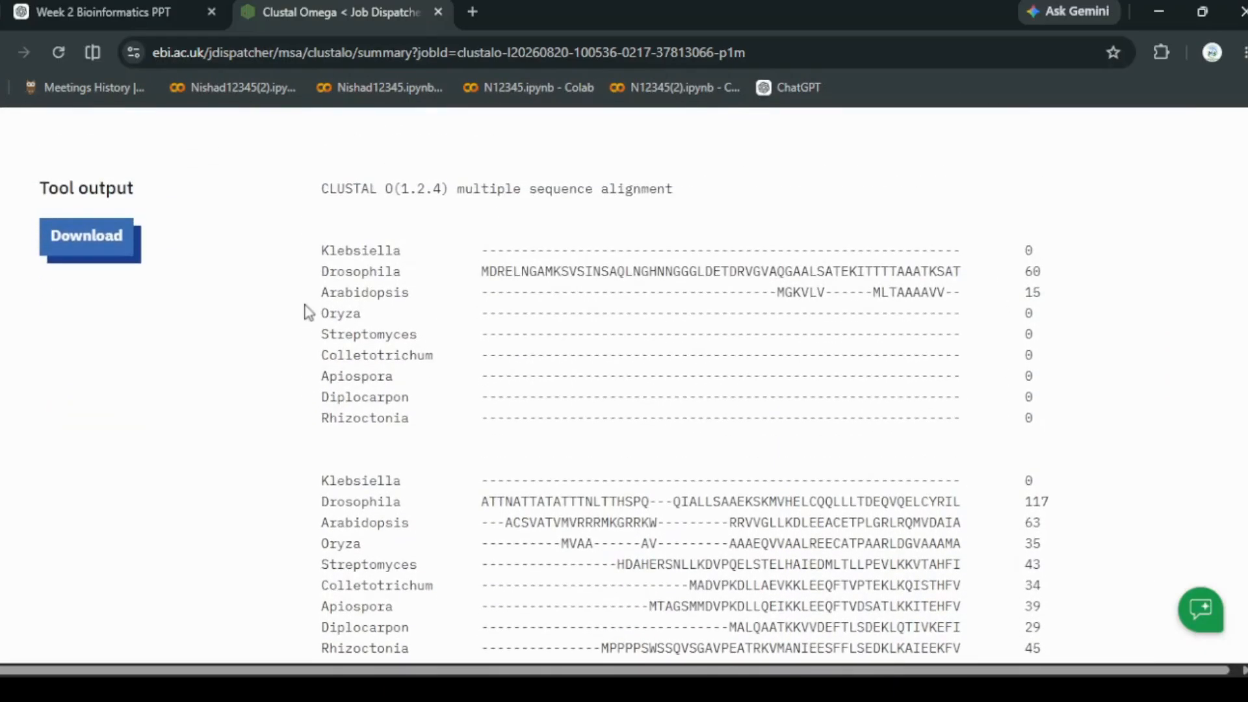
scroll(309, 312, down, 1)
scroll(47, 346, down, 15)
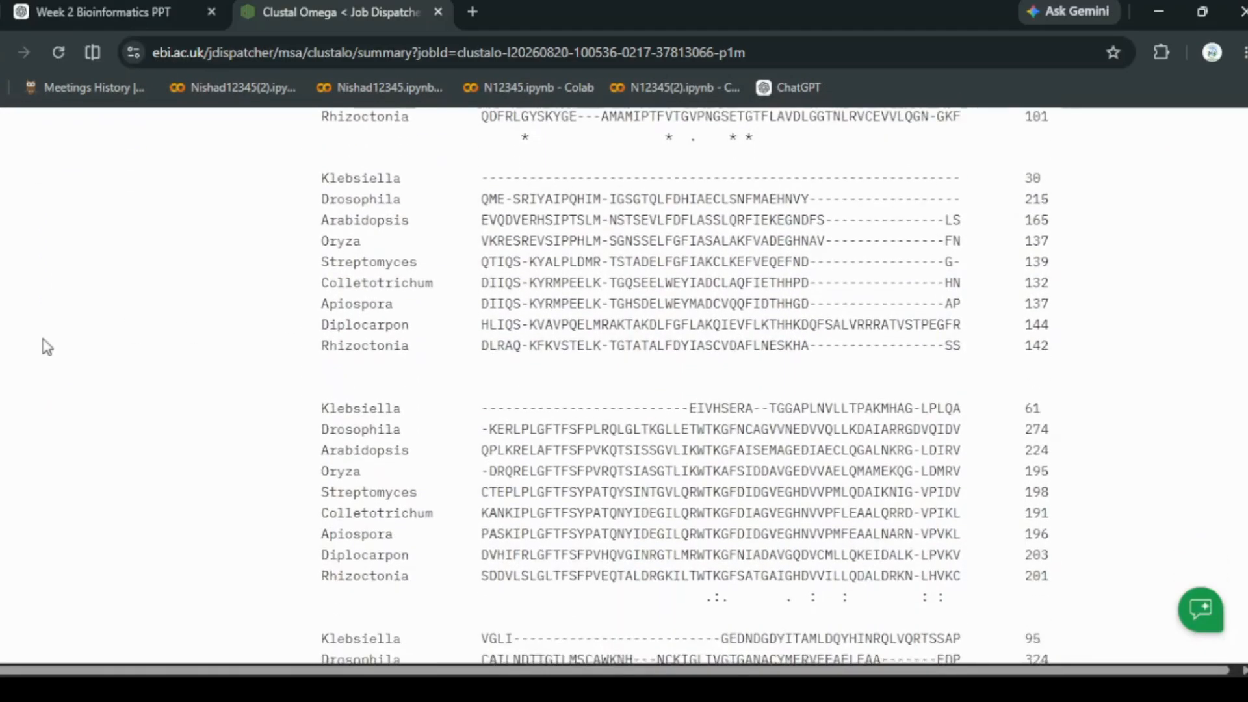
scroll(43, 345, down, 12)
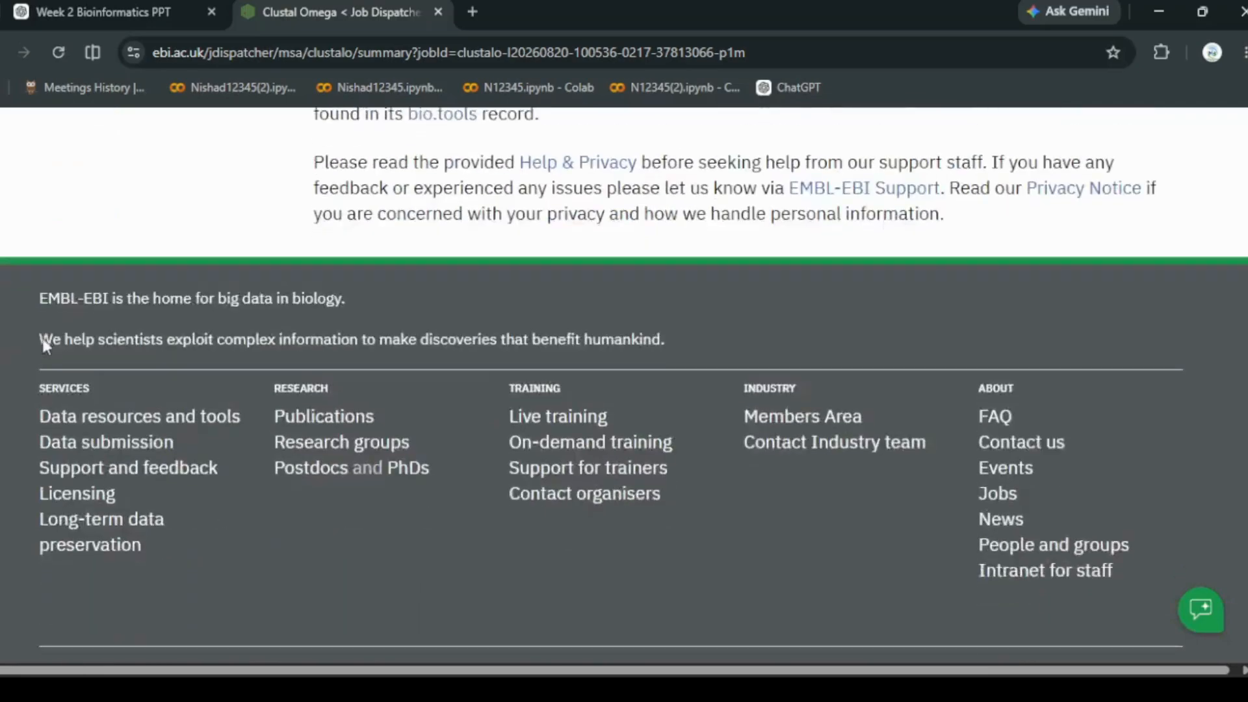
- Show the coloured sequences and examine the residue colours and conservation symbols through to the last alignment block
scroll(42, 343, up, 5)
click(57, 338)
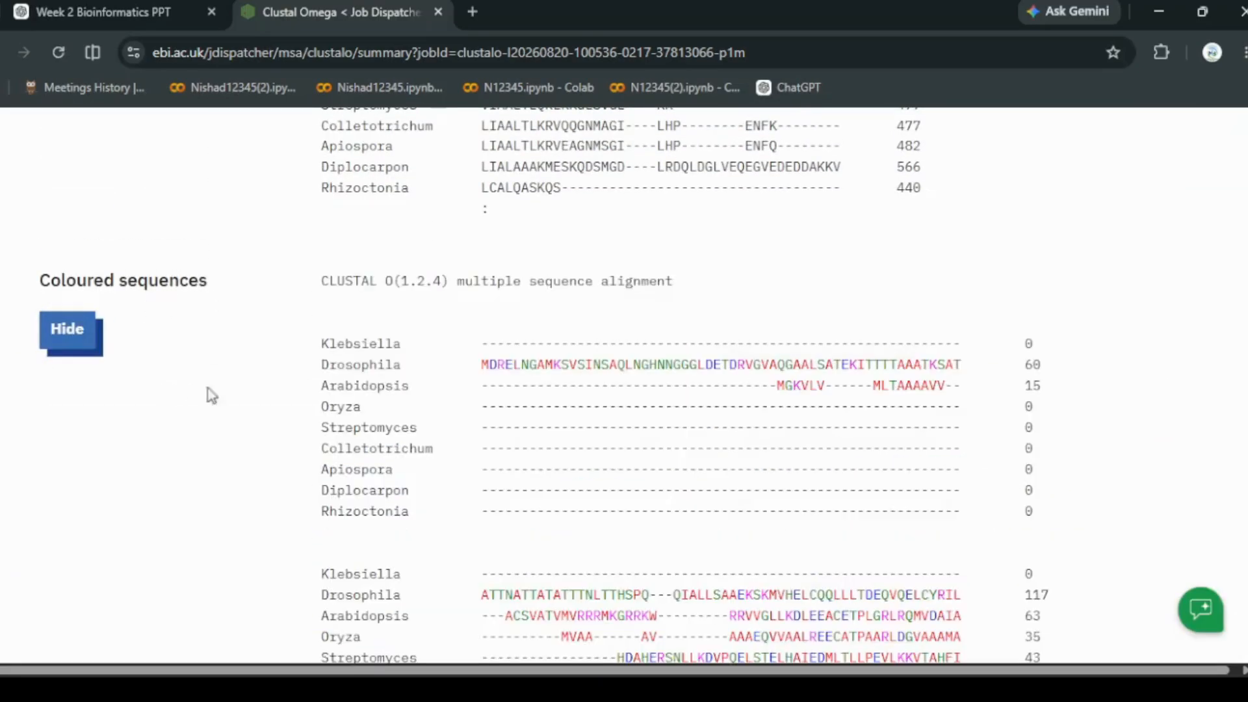
scroll(256, 403, down, 6)
scroll(256, 399, down, 3)
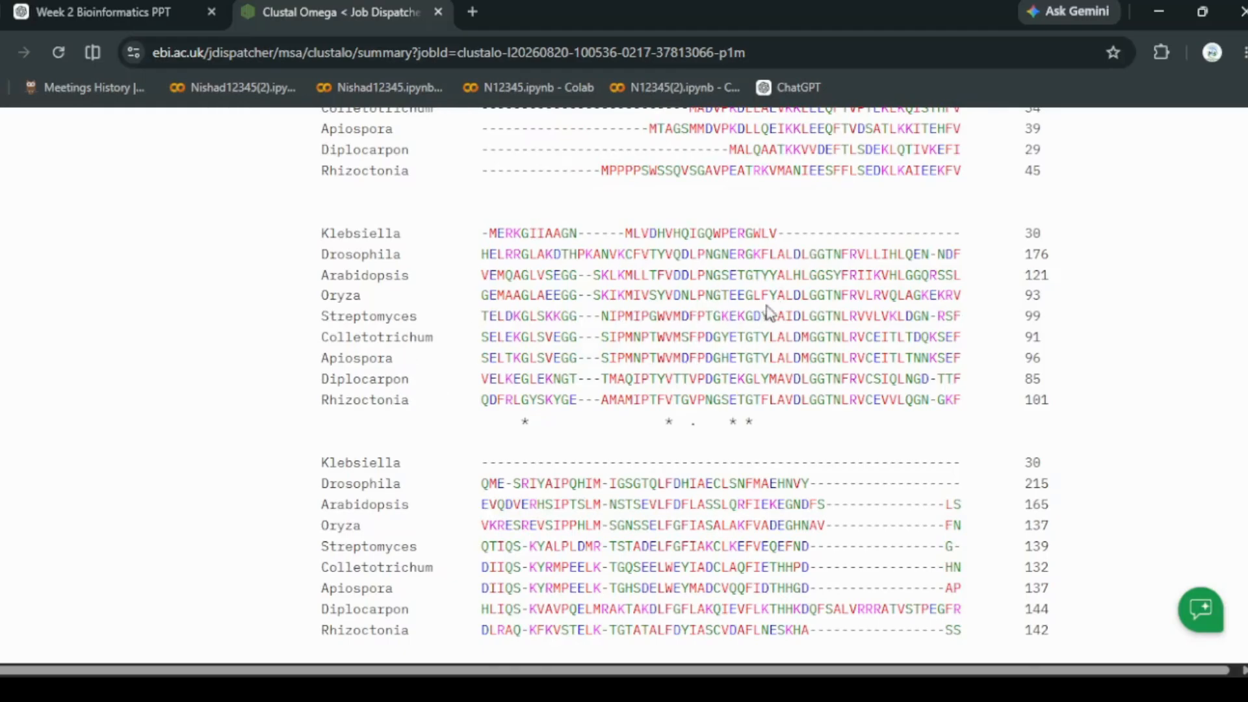
scroll(769, 313, up, 2)
scroll(713, 334, down, 2)
scroll(575, 595, down, 6)
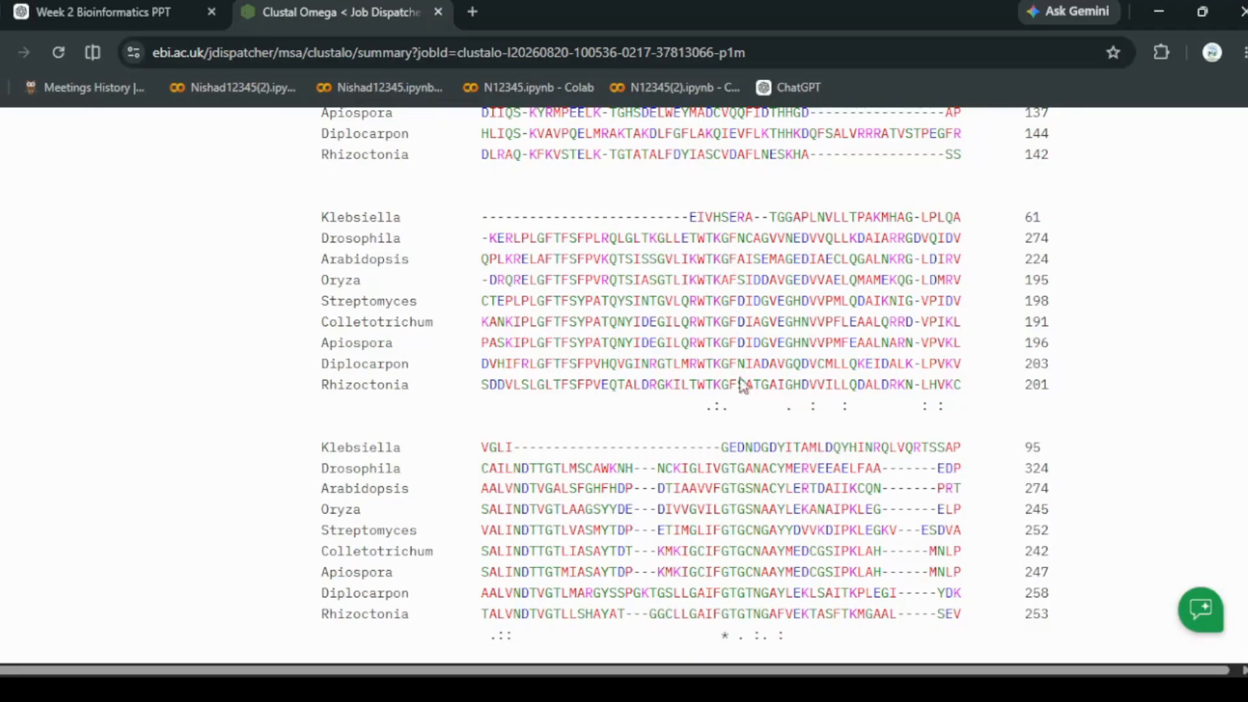
scroll(526, 408, down, 6)
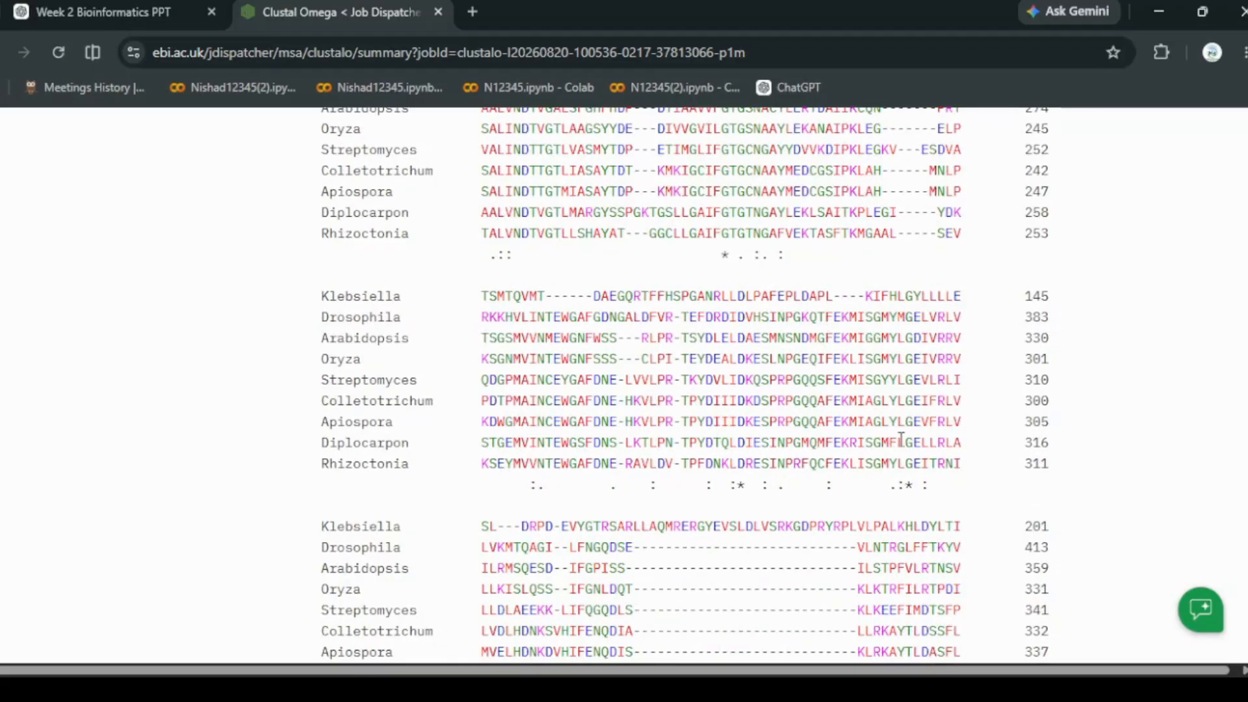
scroll(333, 468, down, 9)
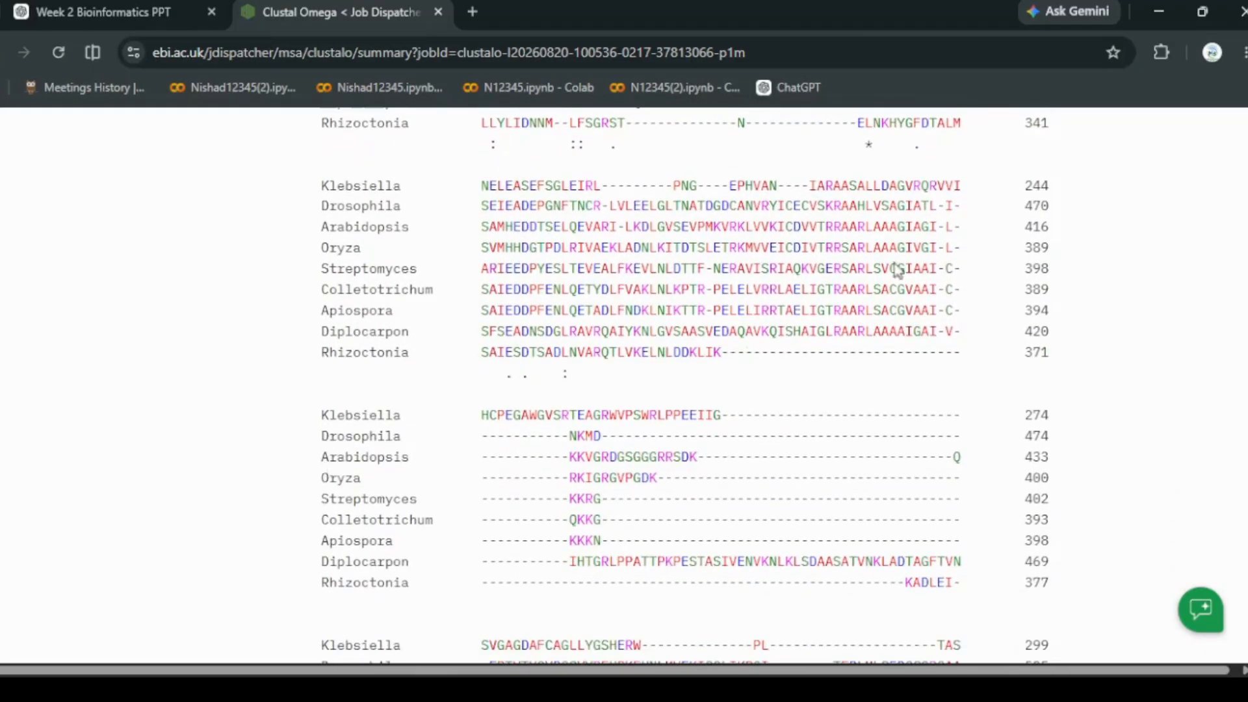
scroll(479, 432, down, 12)
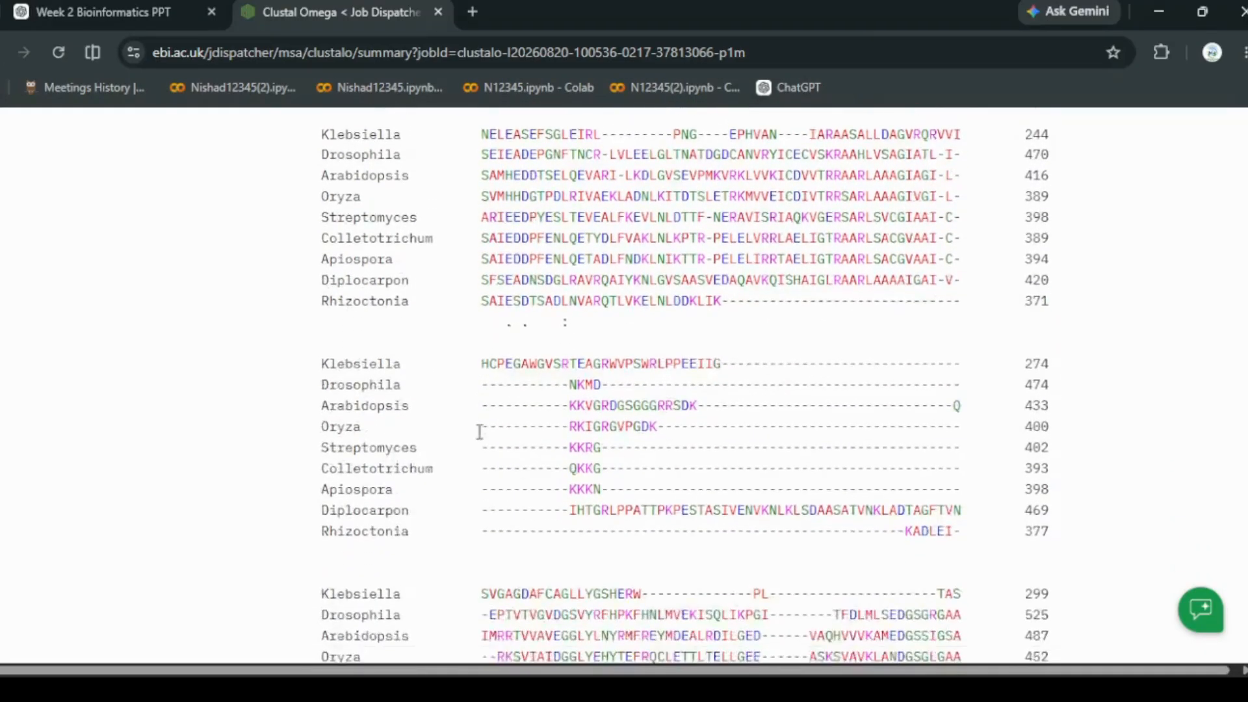
scroll(479, 432, up, 5)
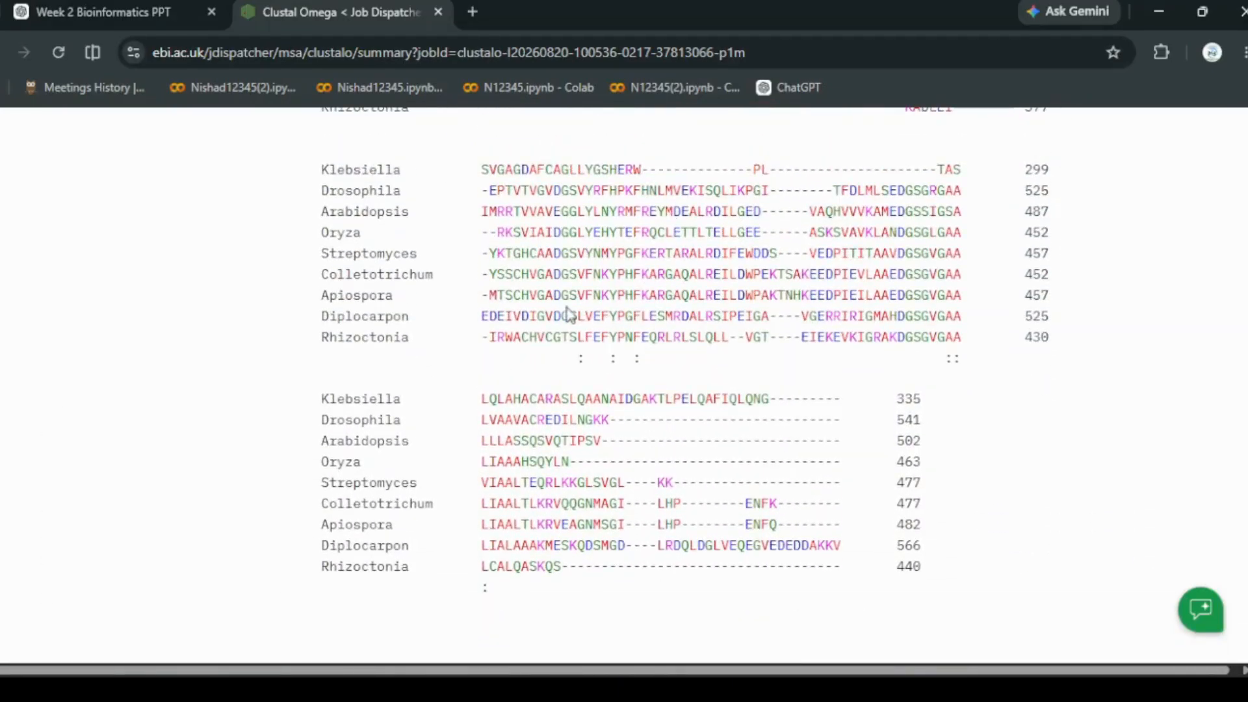
scroll(281, 414, up, 10)
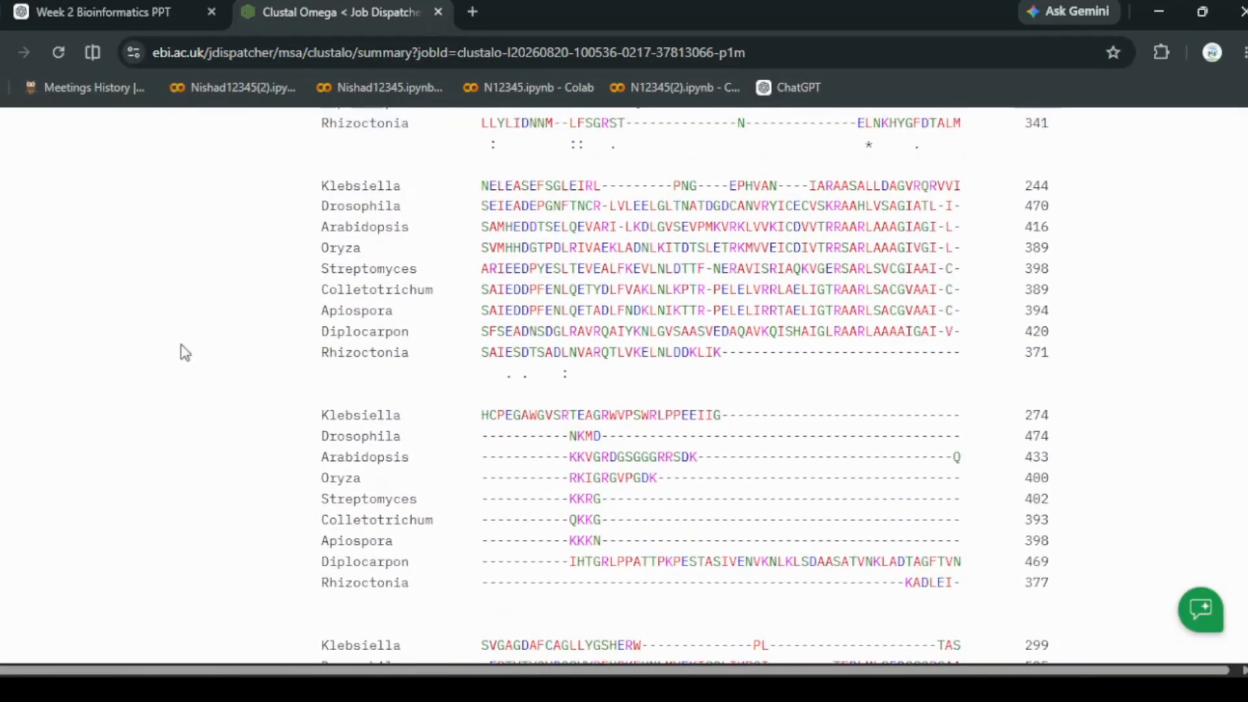
- Open the graphical Alignments view of the job and look over its sequence list, colour legend and position ruler
scroll(200, 342, up, 20)
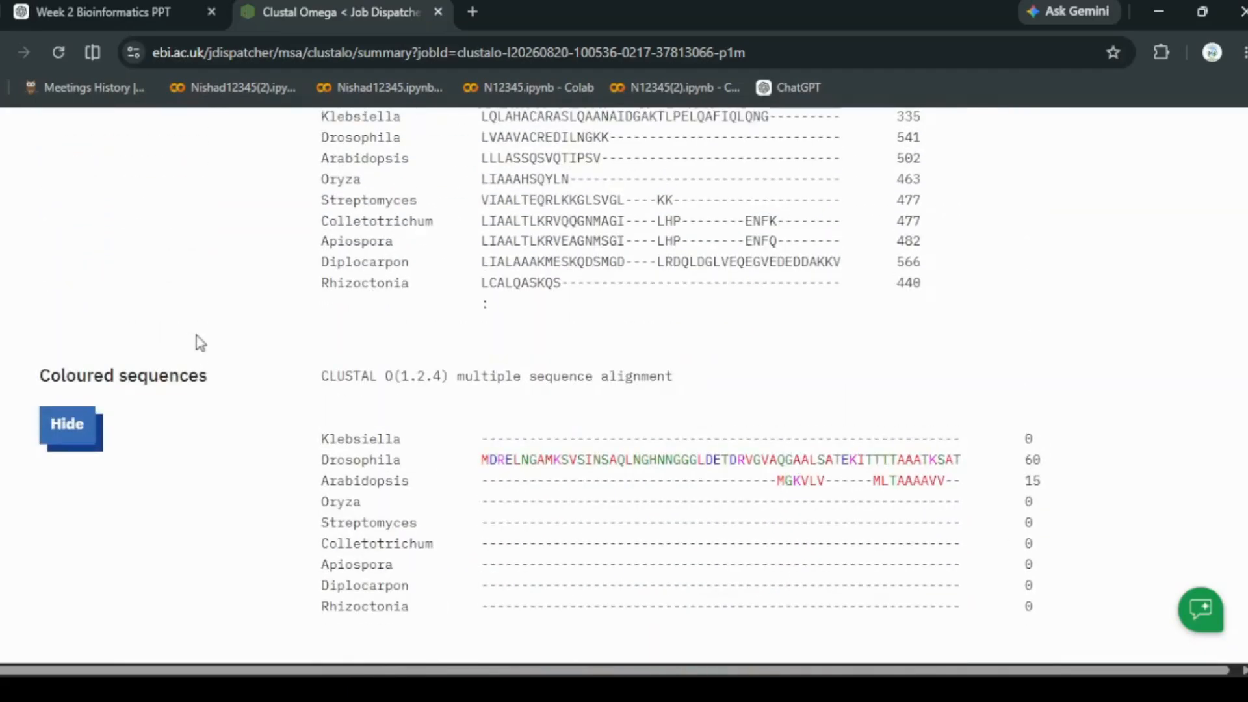
scroll(201, 343, up, 15)
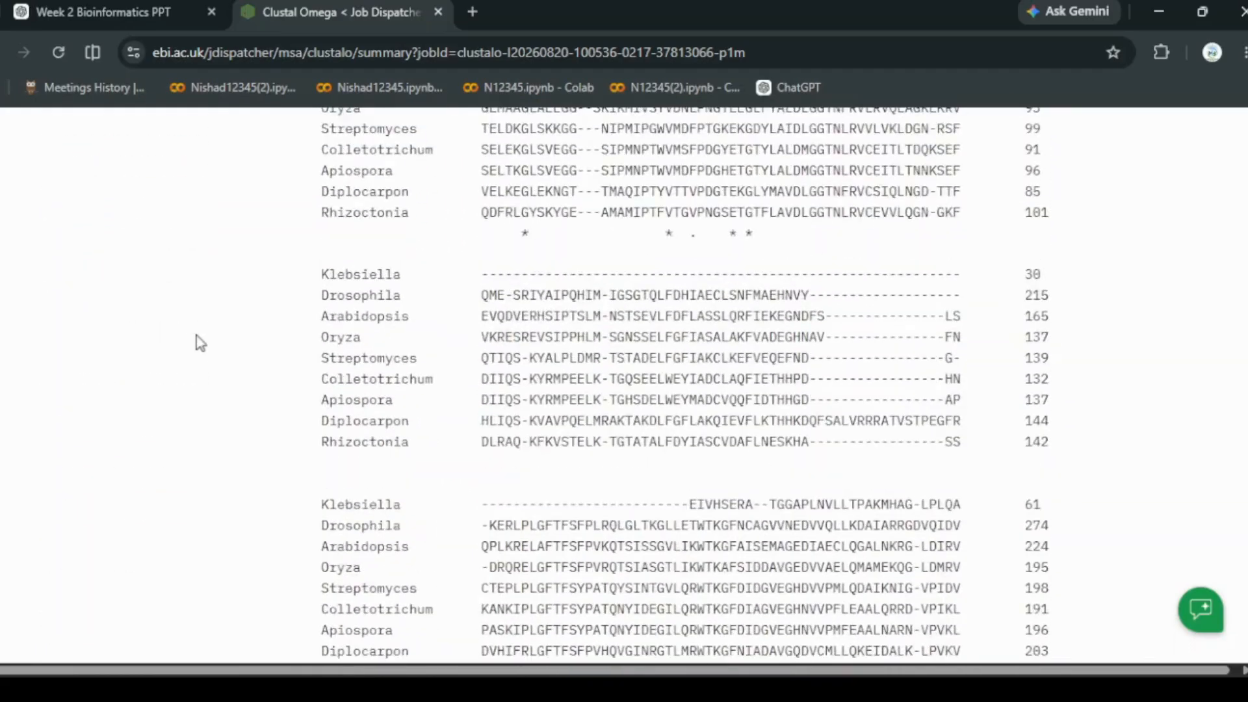
scroll(200, 342, up, 10)
scroll(201, 343, down, 4)
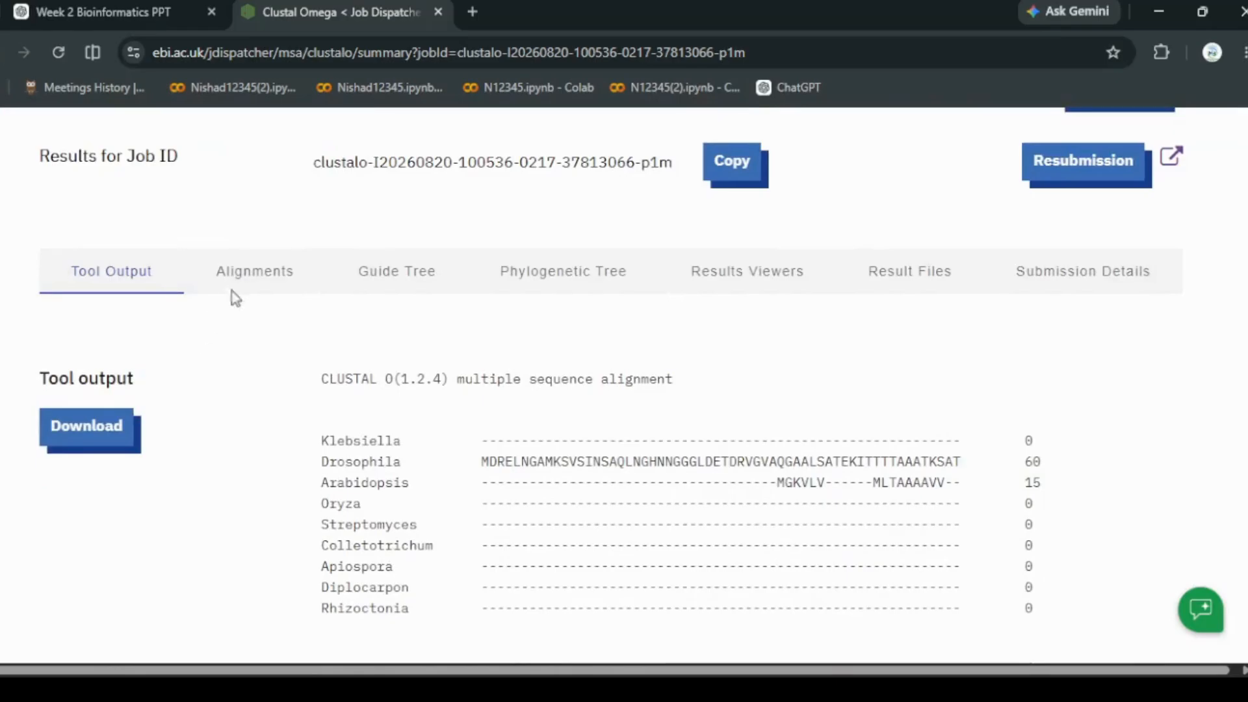
click(239, 293)
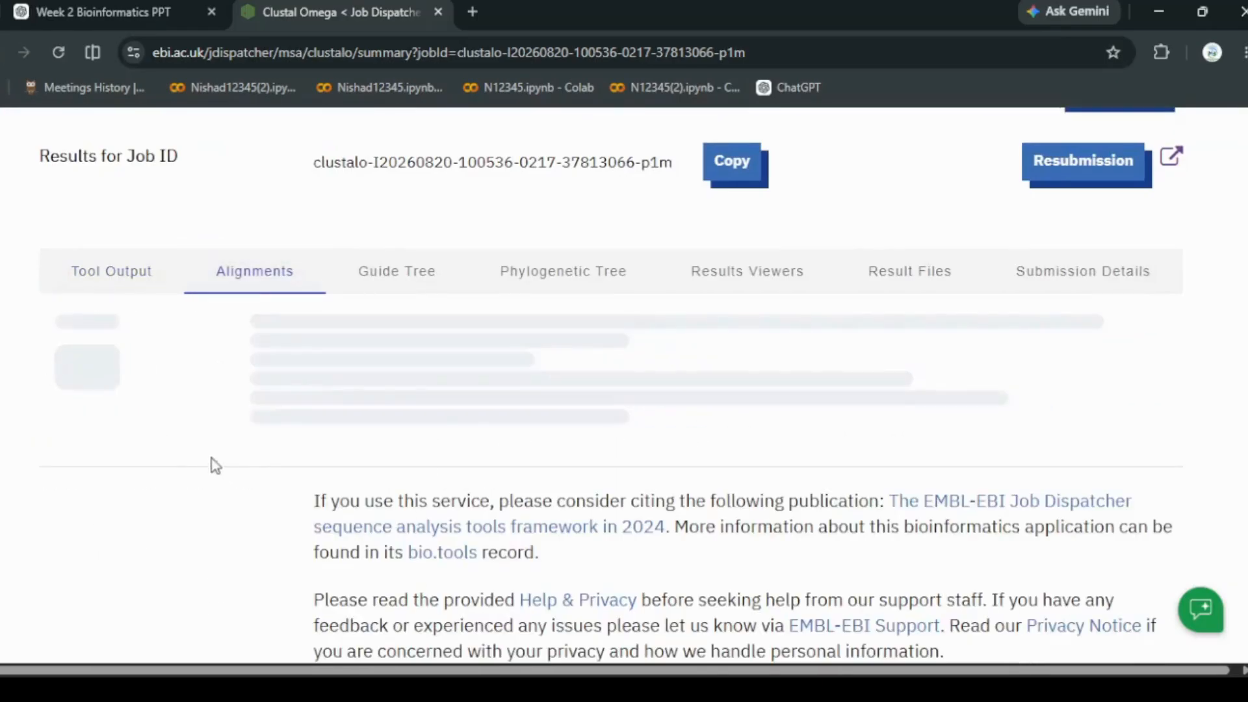
scroll(264, 404, down, 3)
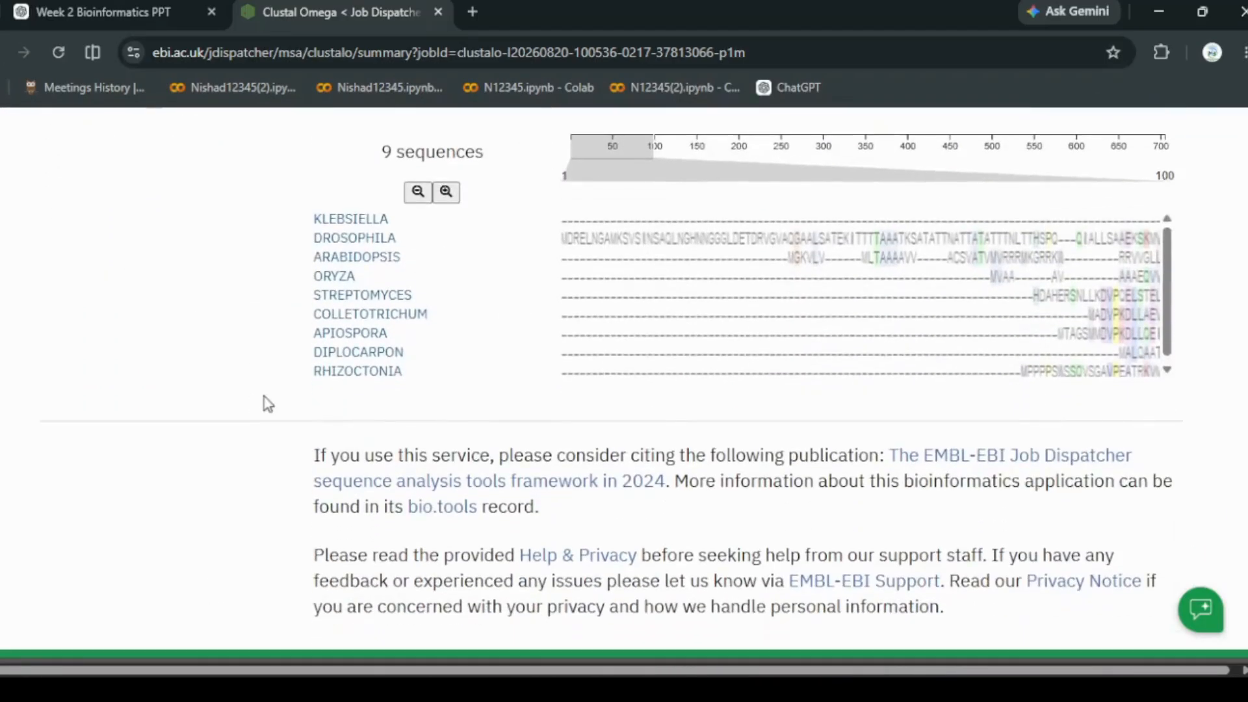
scroll(265, 404, up, 1)
scroll(265, 403, up, 3)
scroll(264, 403, down, 2)
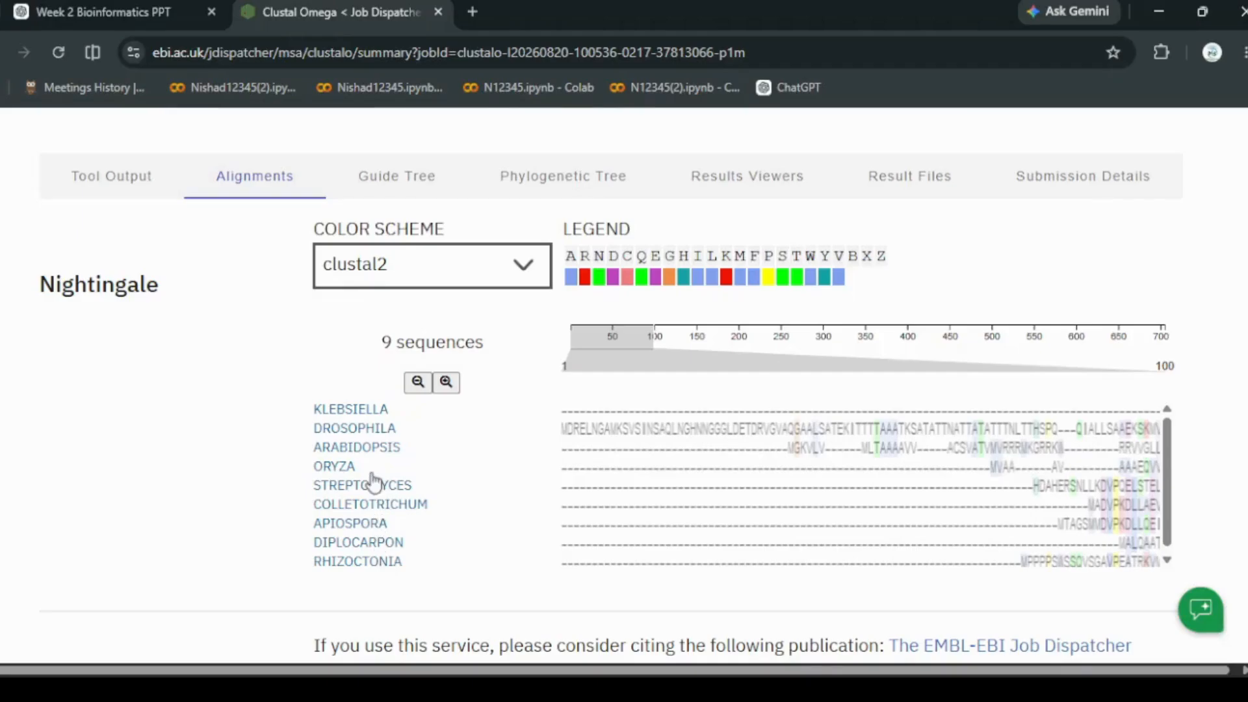
- Set the alignment colour scheme to clustal and zoom out until the viewer covers positions 1 to 250
key(Up)
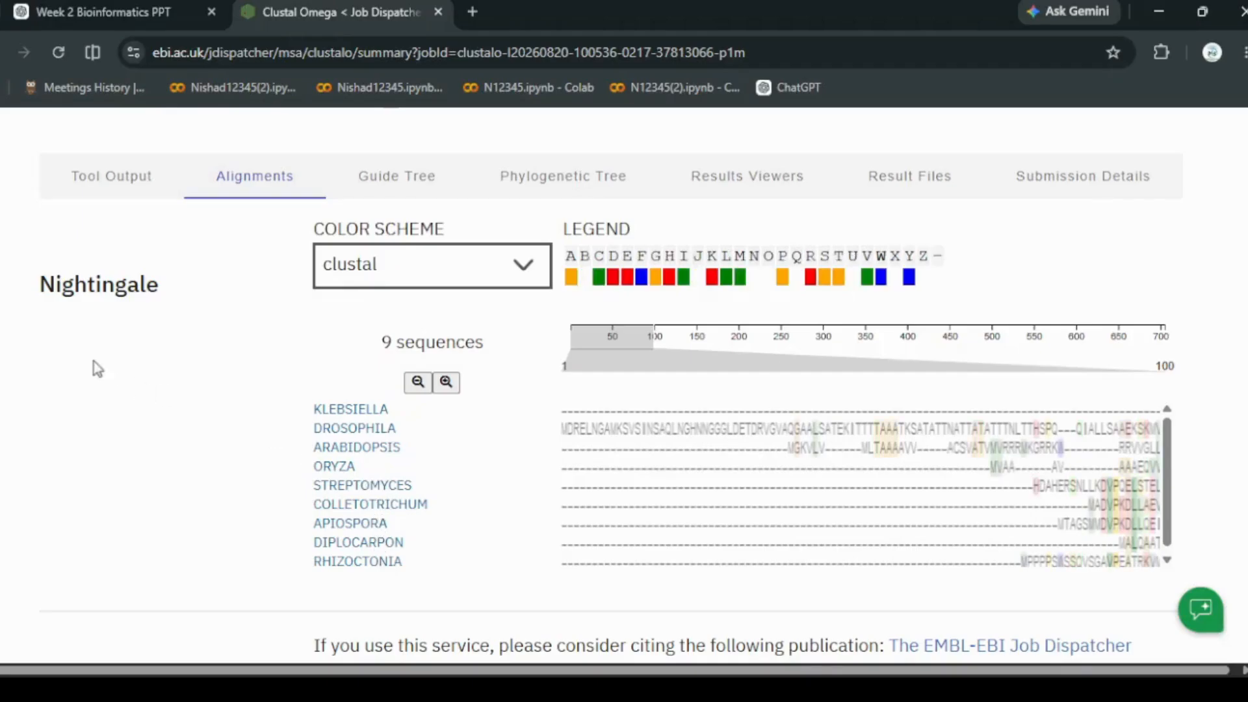
click(418, 382)
click(418, 382)
click(418, 382)
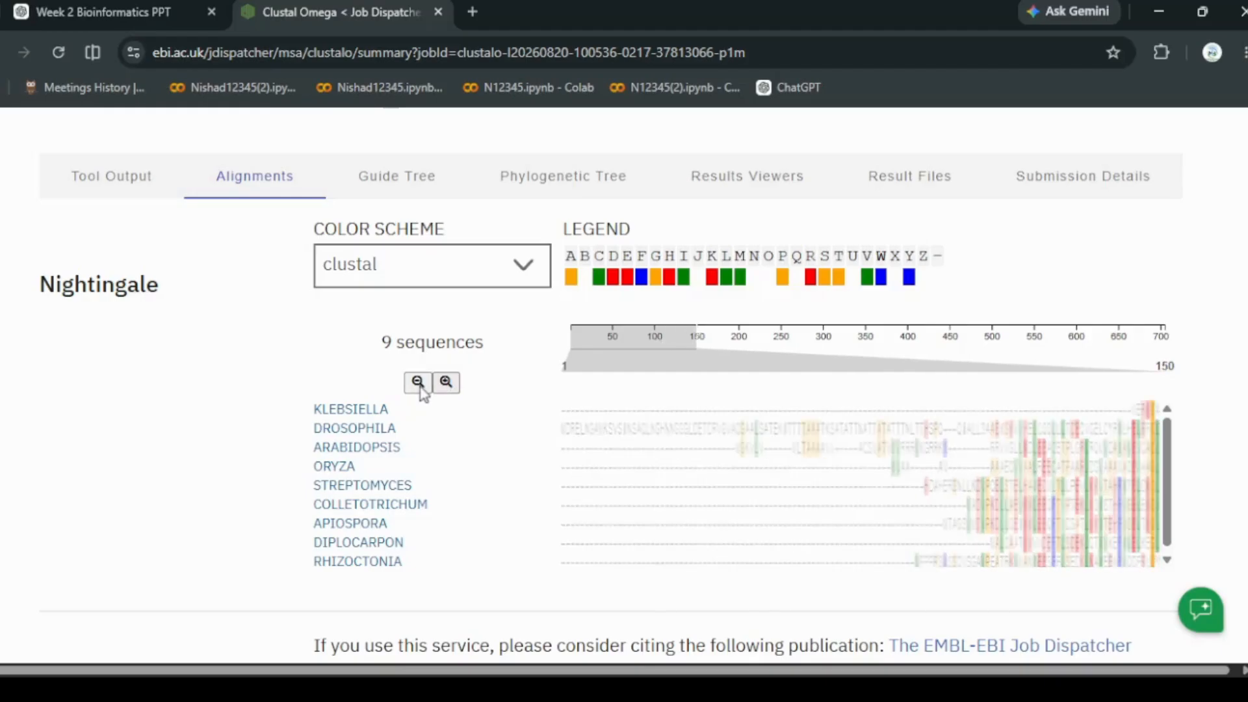
click(418, 382)
click(418, 382)
click(418, 382)
click(418, 383)
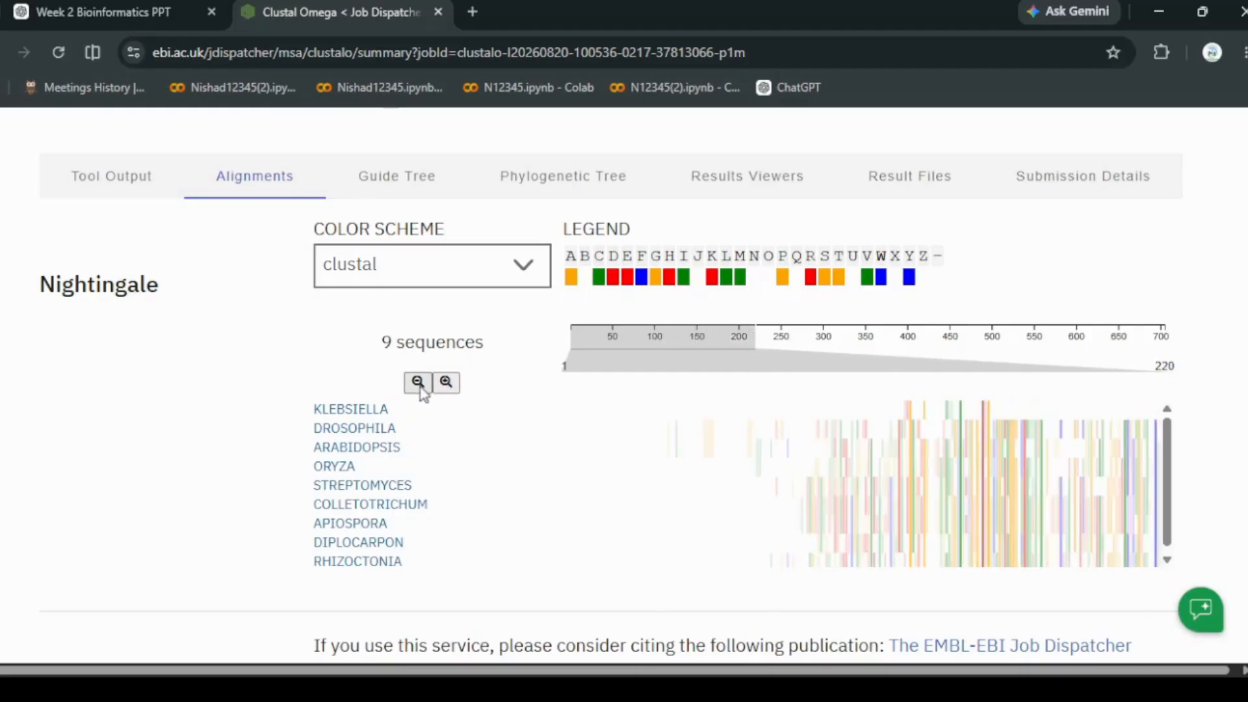
click(418, 382)
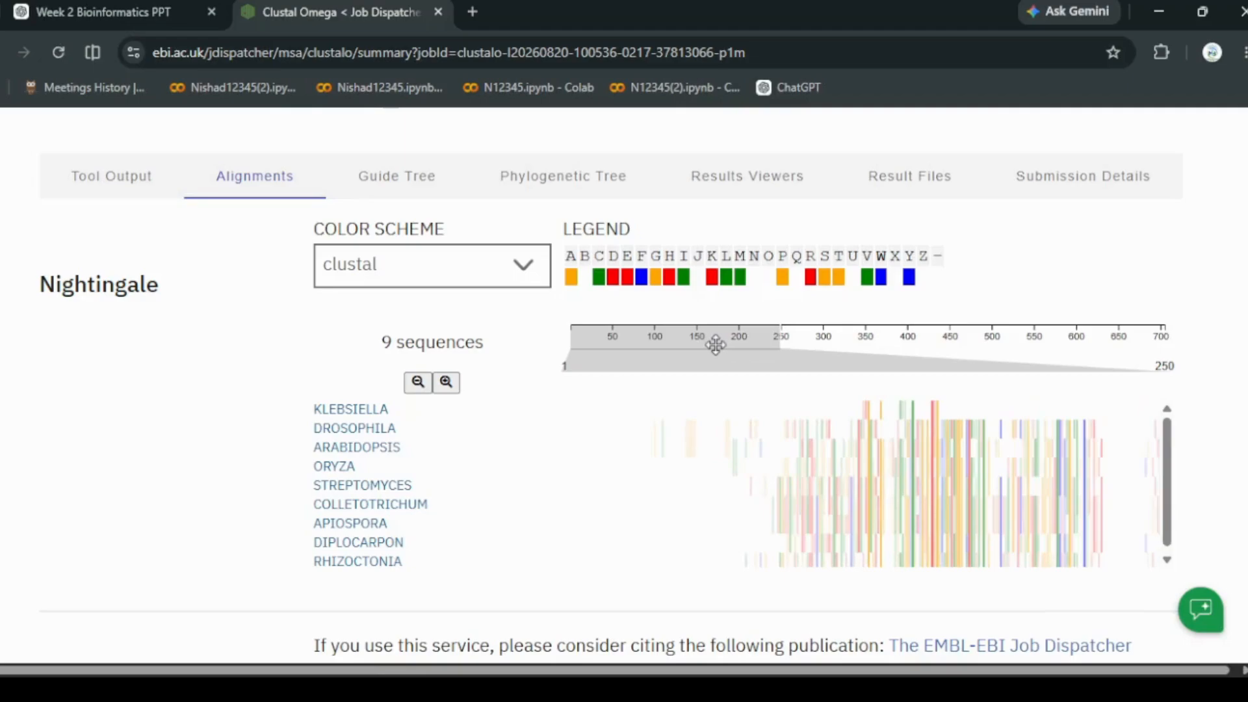
- Slide the visible window along the alignment and back, then zoom in to positions 21 to 230
drag(725, 344, 777, 348)
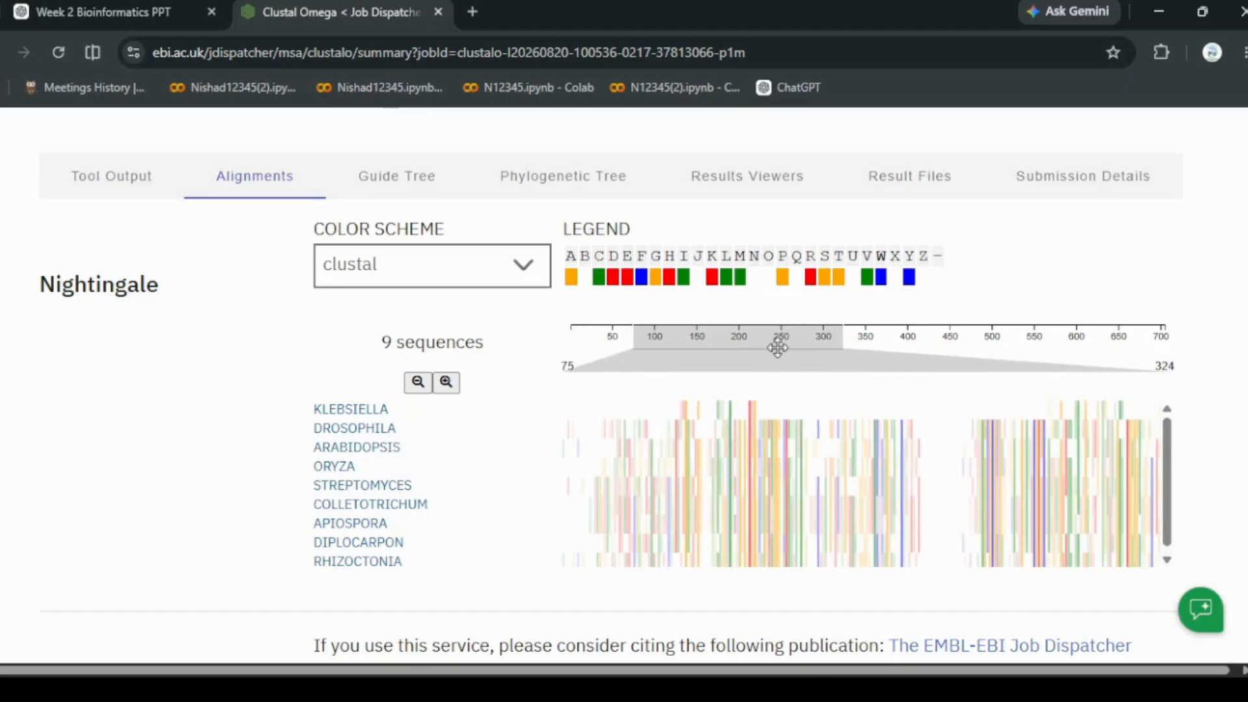
click(446, 382)
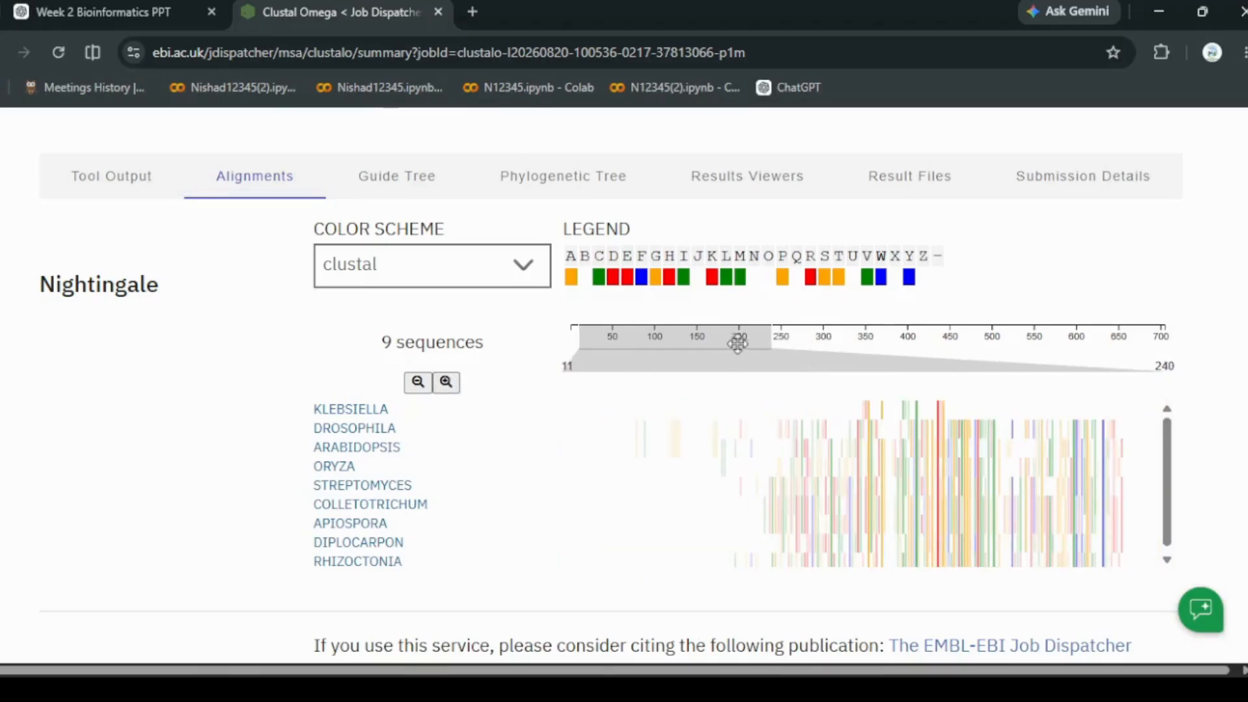
drag(738, 345, 757, 345)
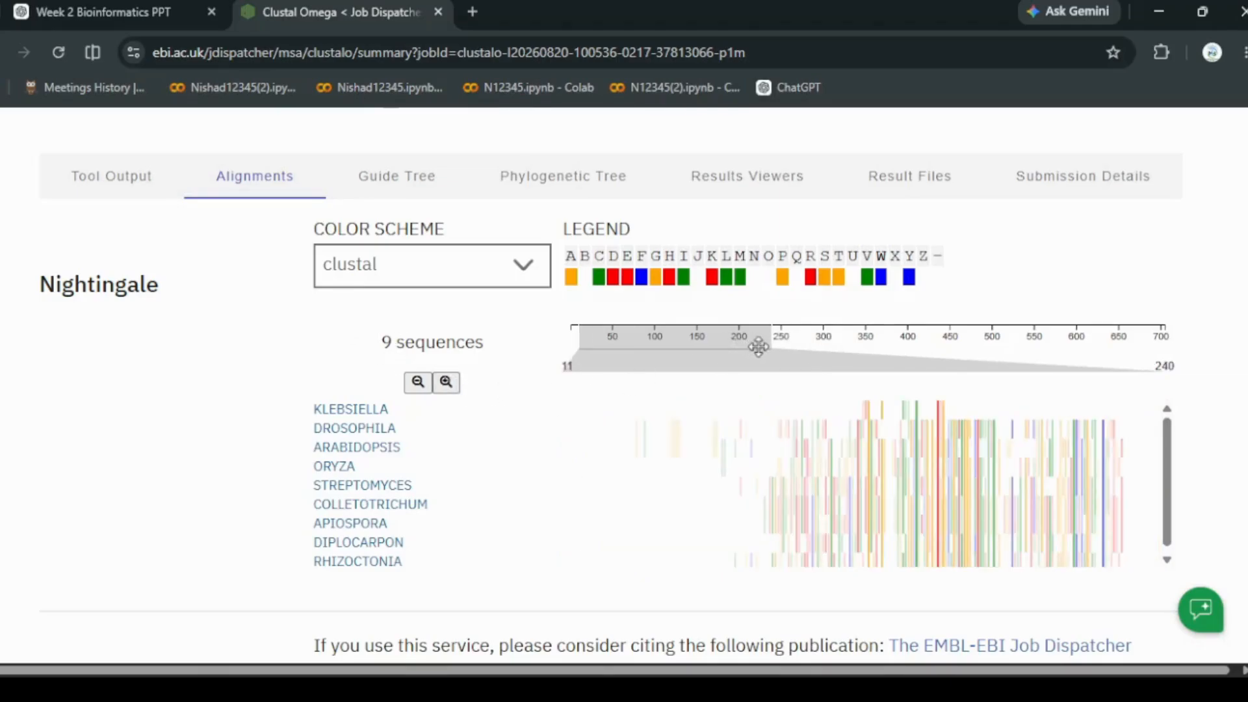
click(456, 390)
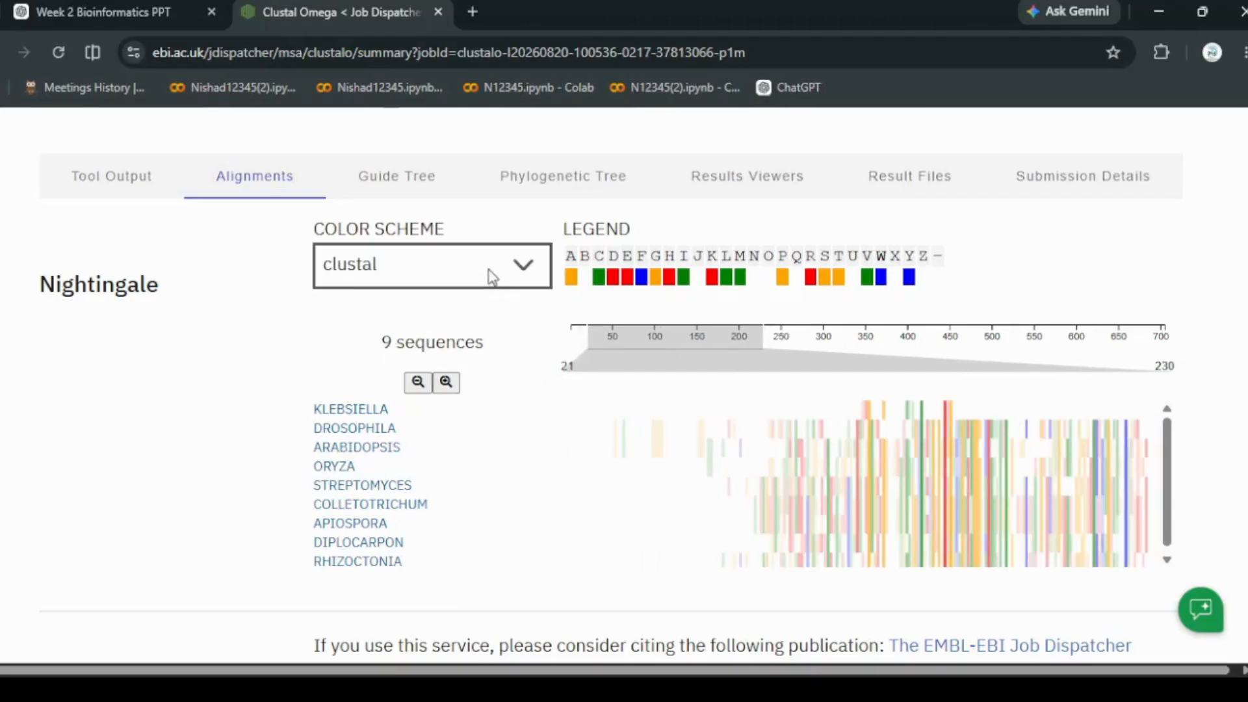
- Set the alignment colour scheme to clustal2 and shift the visible window to positions 41 to 250
click(361, 487)
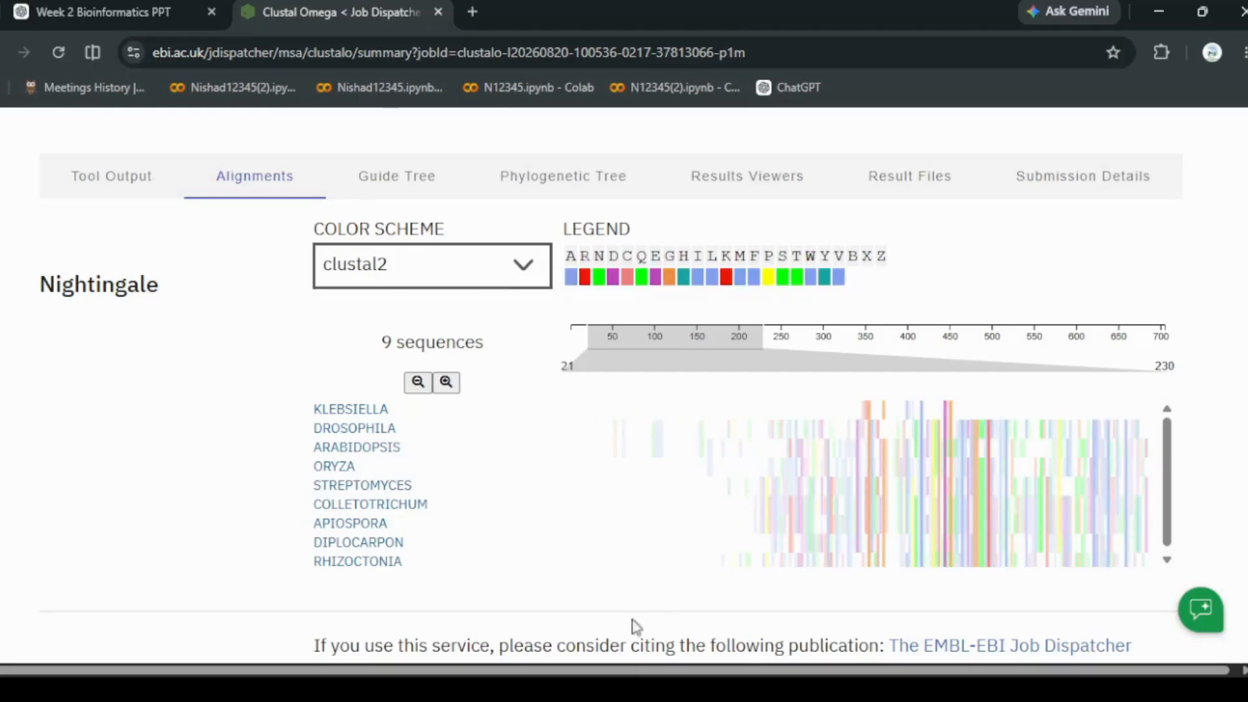
scroll(501, 451, down, 4)
scroll(501, 451, up, 4)
drag(996, 464, 938, 468)
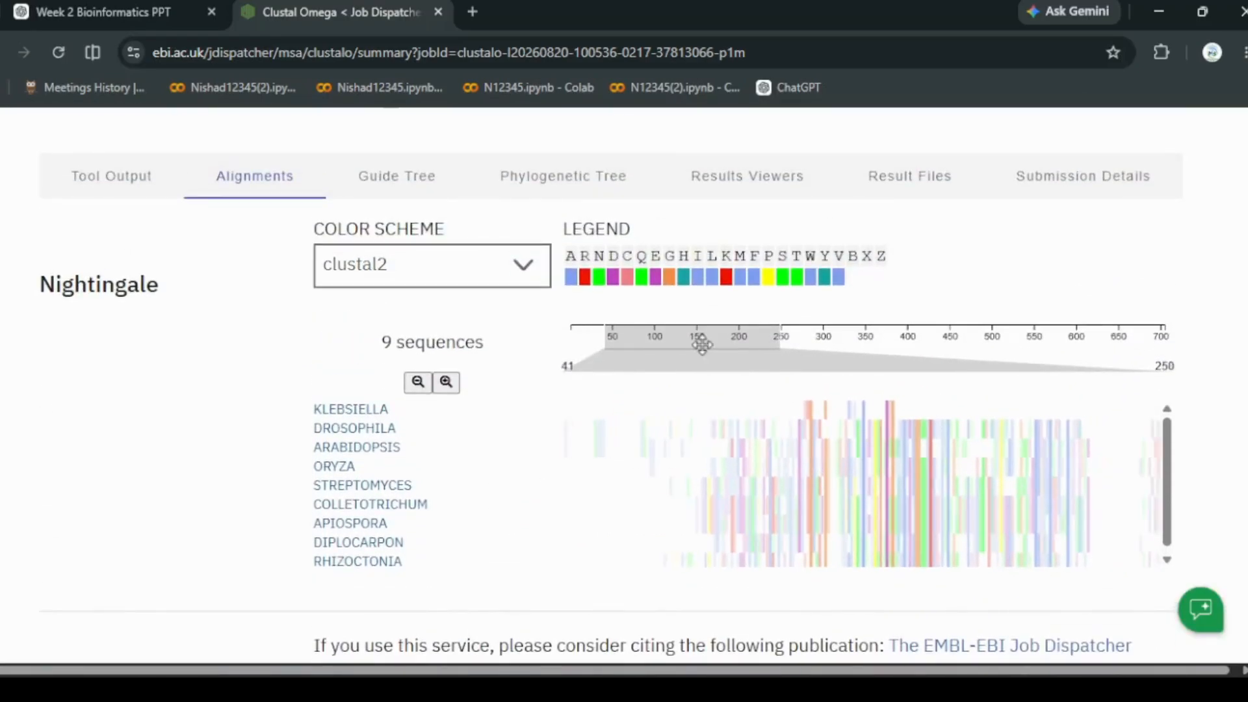
- Examine the rest of the coloured alignment by moving the visible window stepwise to positions 491 to 700
drag(702, 344, 755, 357)
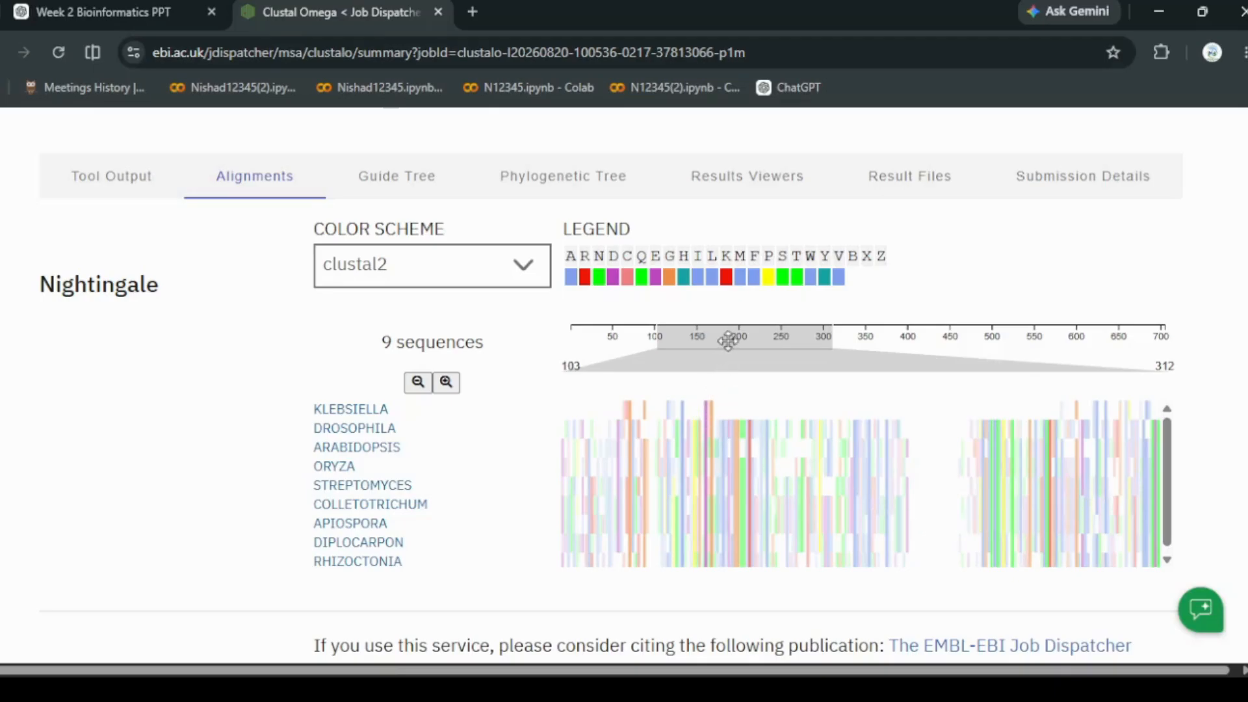
drag(729, 340, 744, 340)
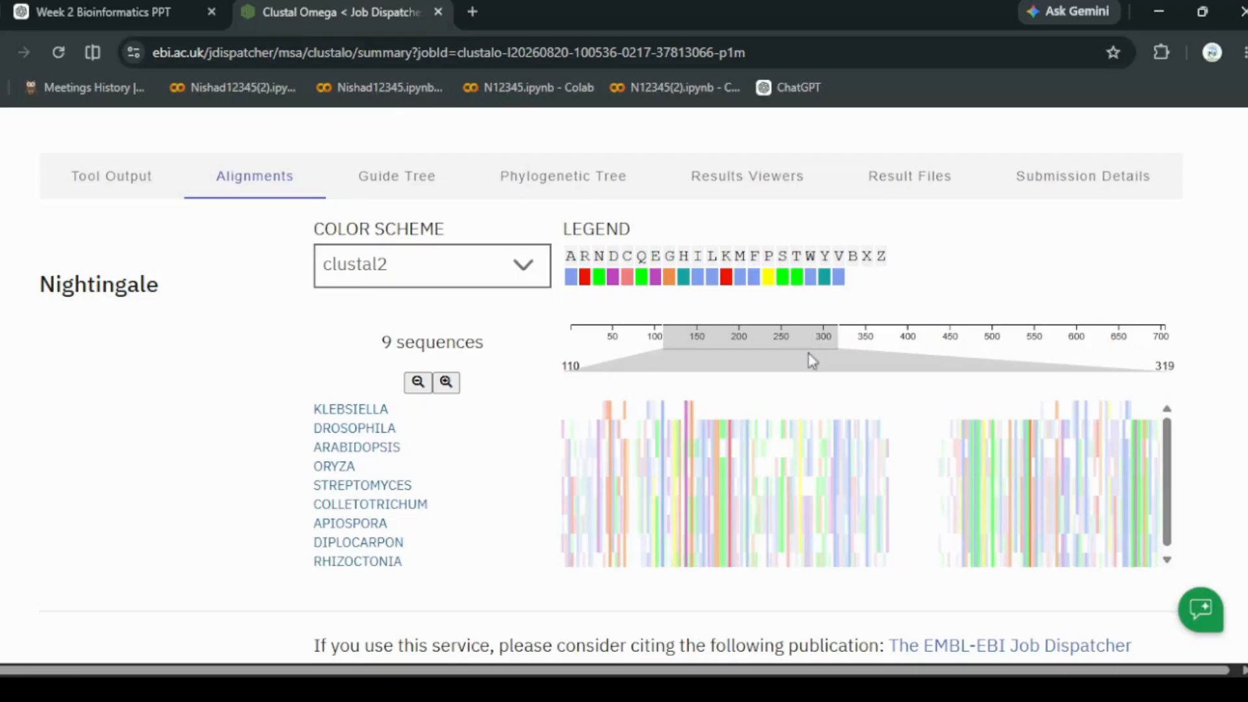
drag(811, 362, 876, 368)
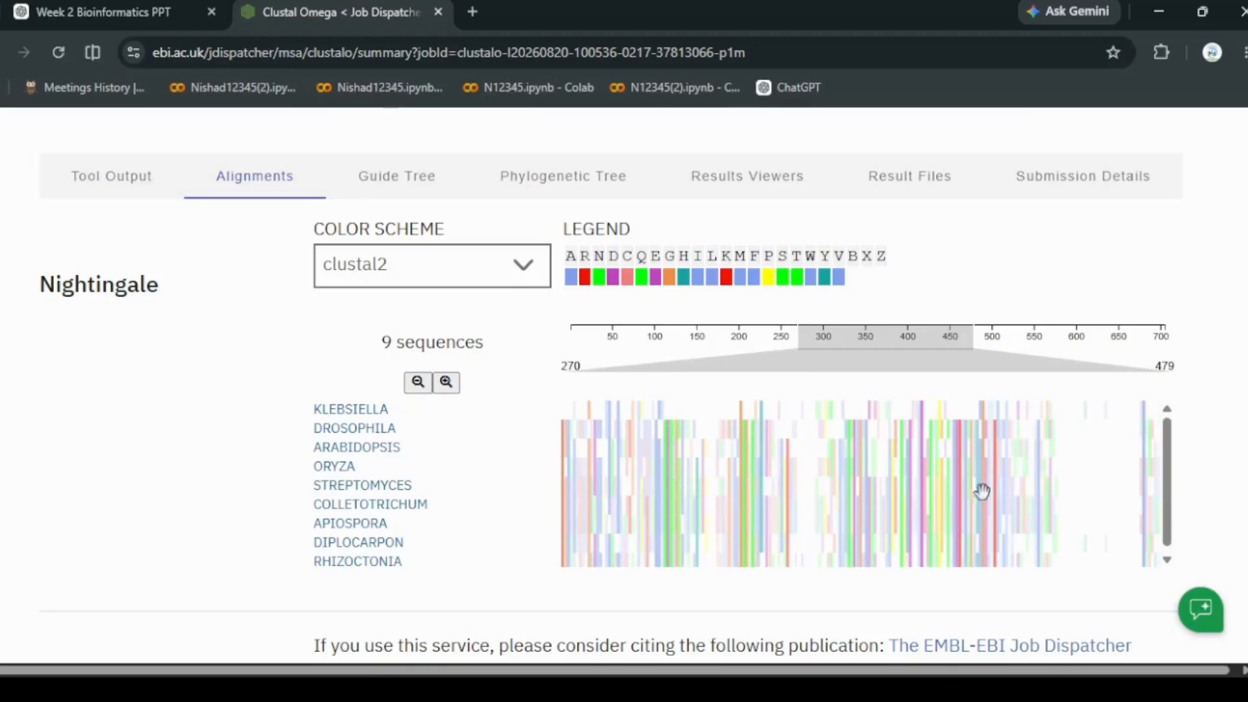
drag(845, 345, 950, 349)
drag(834, 440, 794, 419)
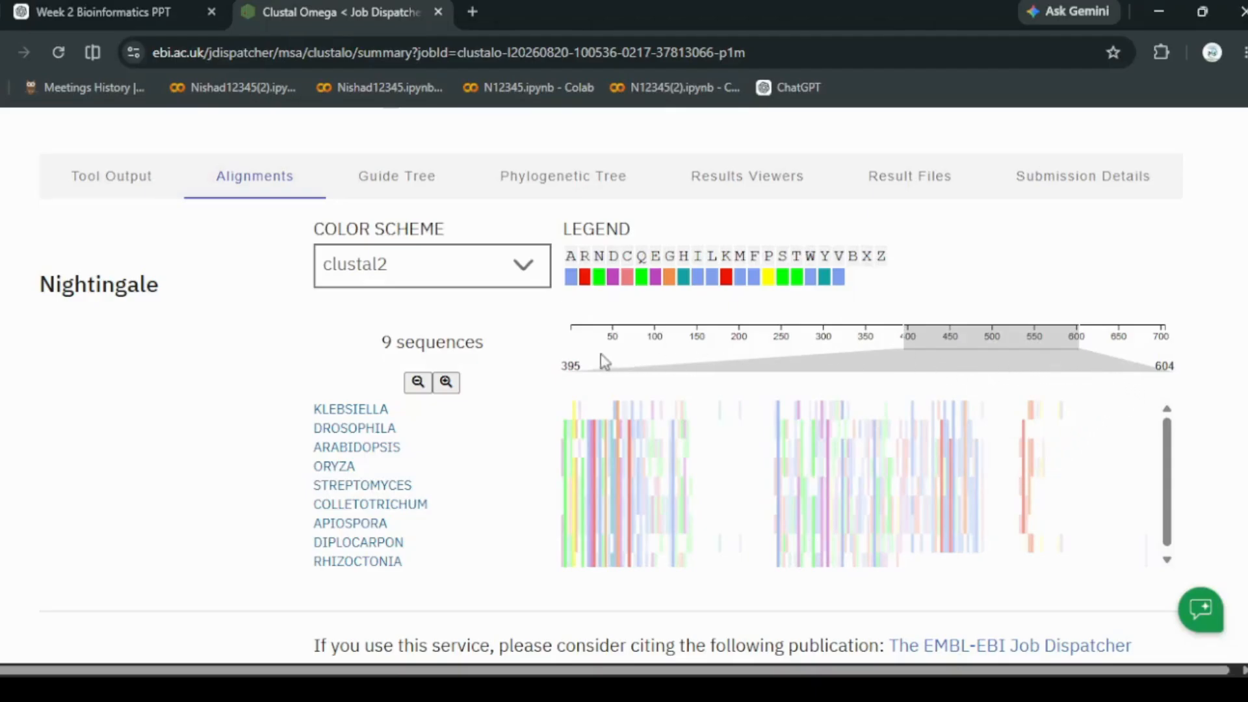
drag(947, 340, 1056, 357)
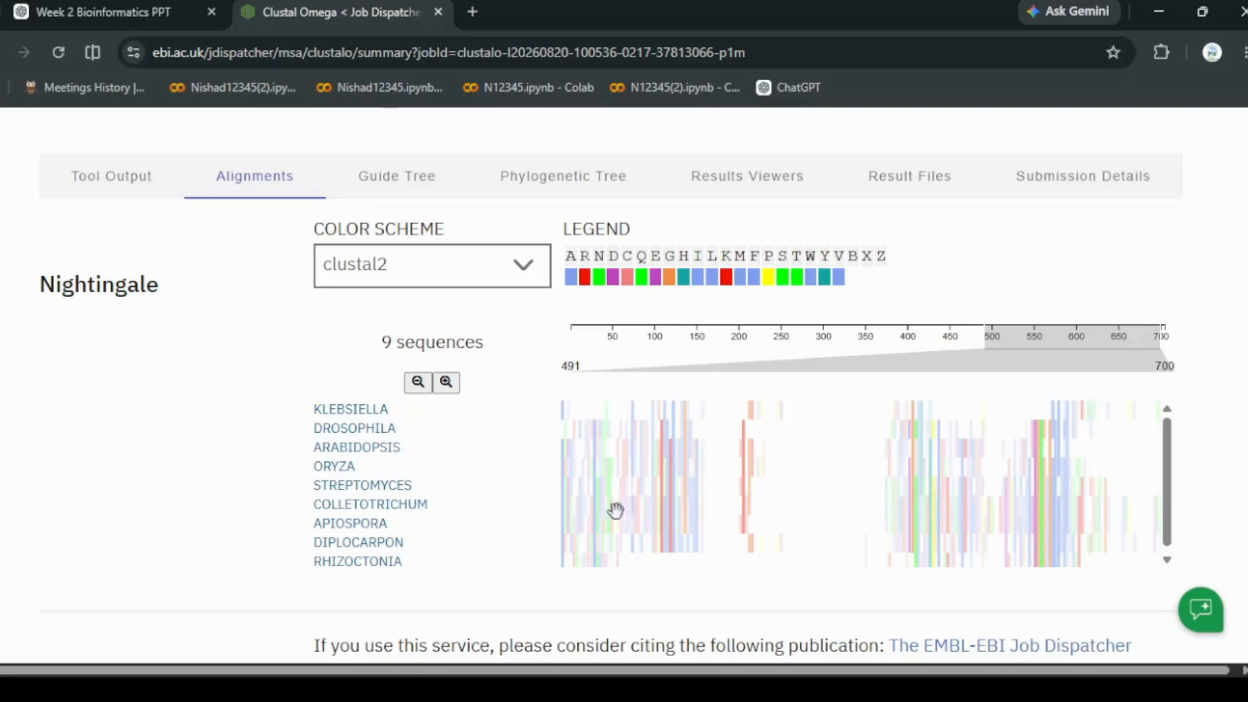
- Shift the alignment window to positions 496 to 705 and review the guide tree results with their branch lengths and phylogram
drag(1079, 347, 1114, 348)
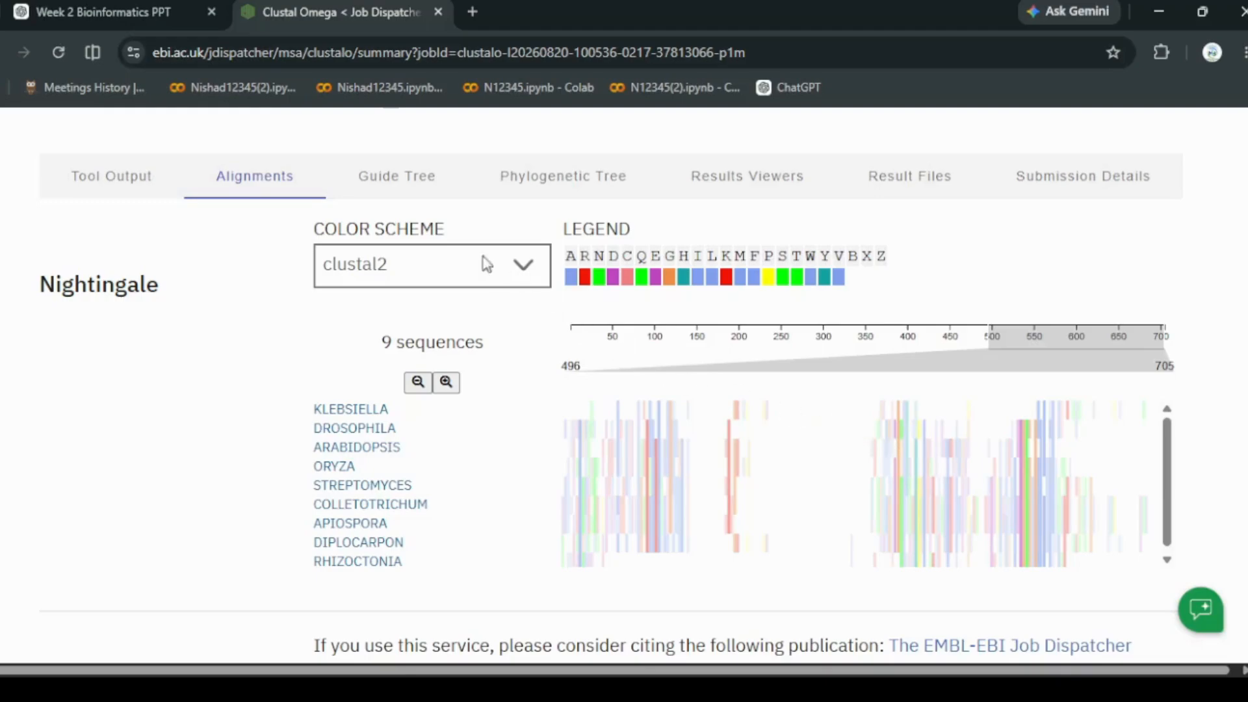
click(381, 184)
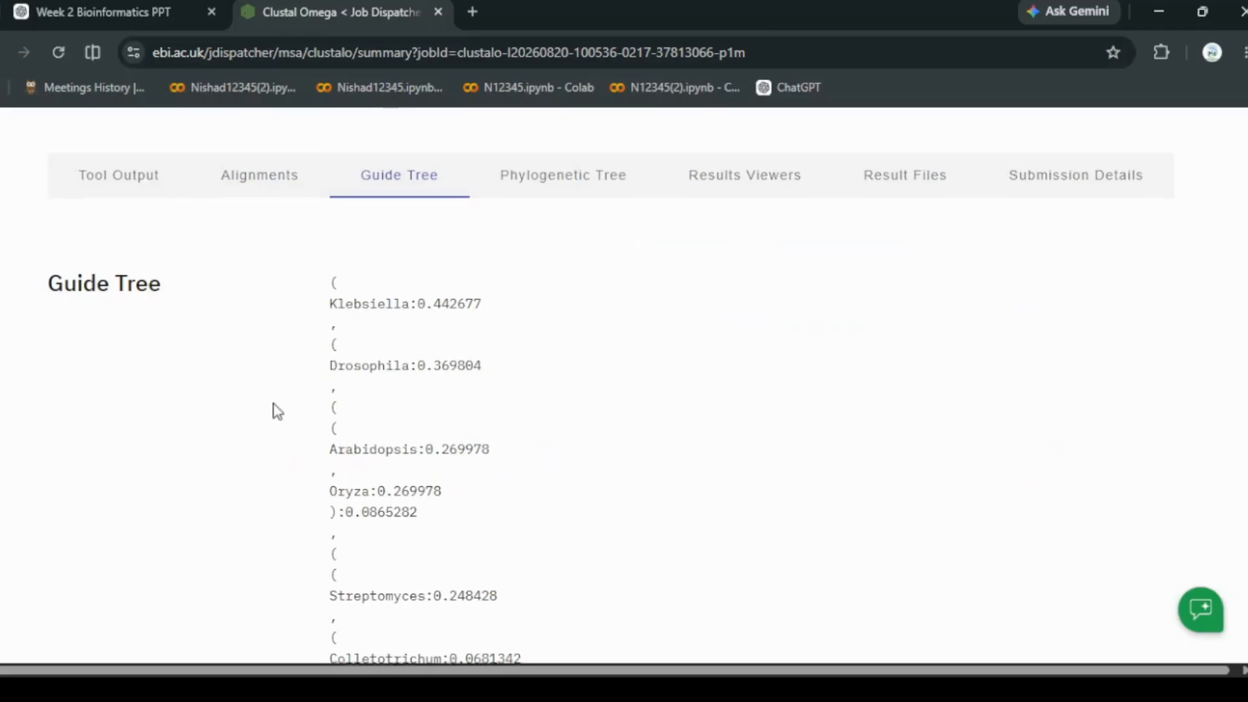
scroll(273, 409, down, 3)
scroll(304, 343, up, 6)
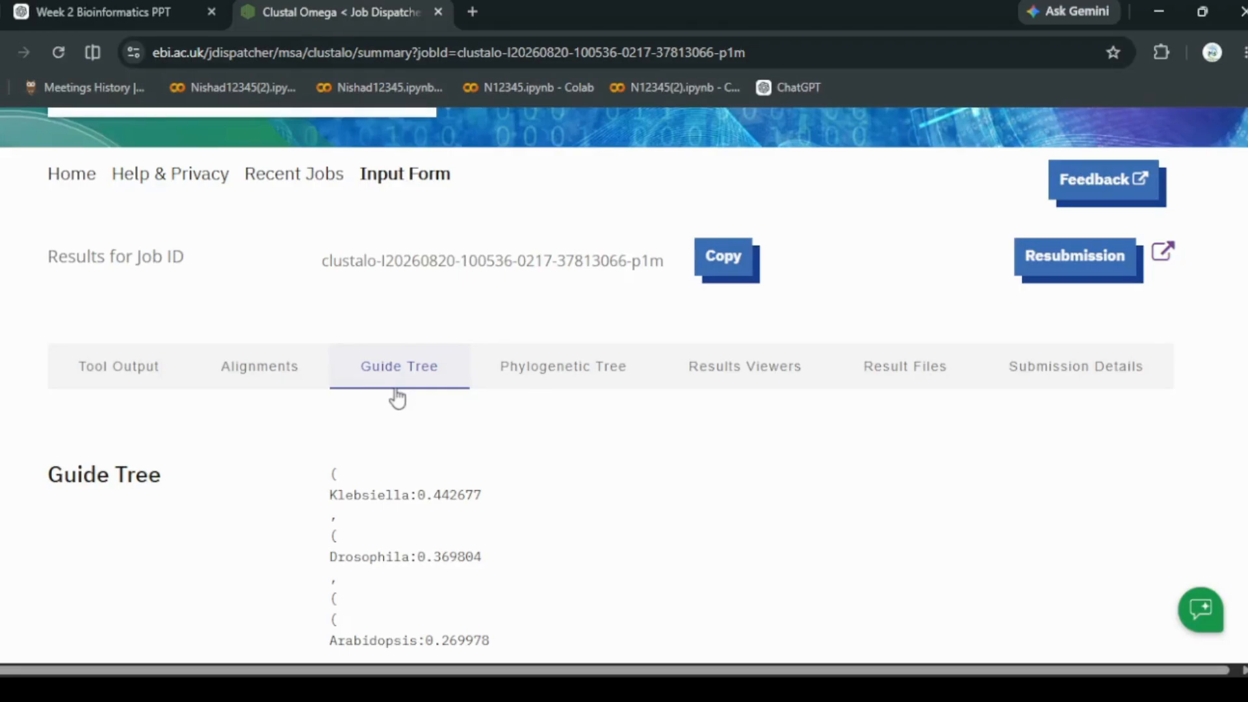
scroll(243, 451, down, 10)
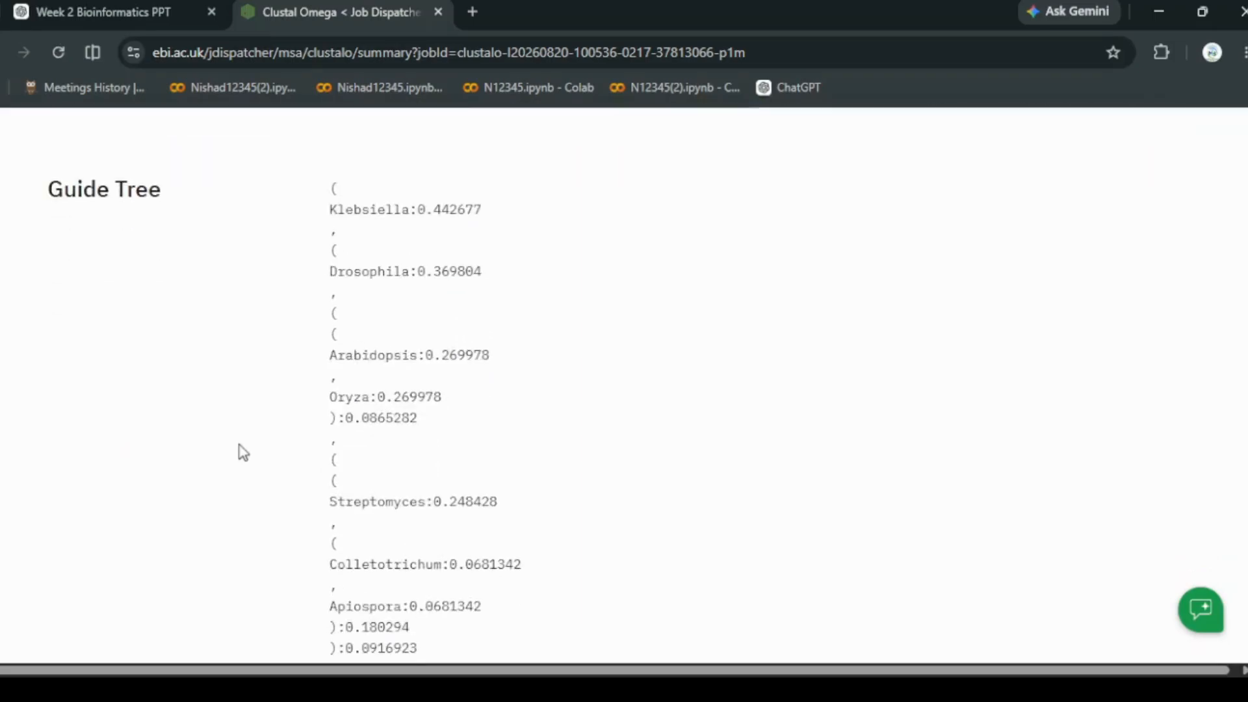
scroll(242, 451, down, 1)
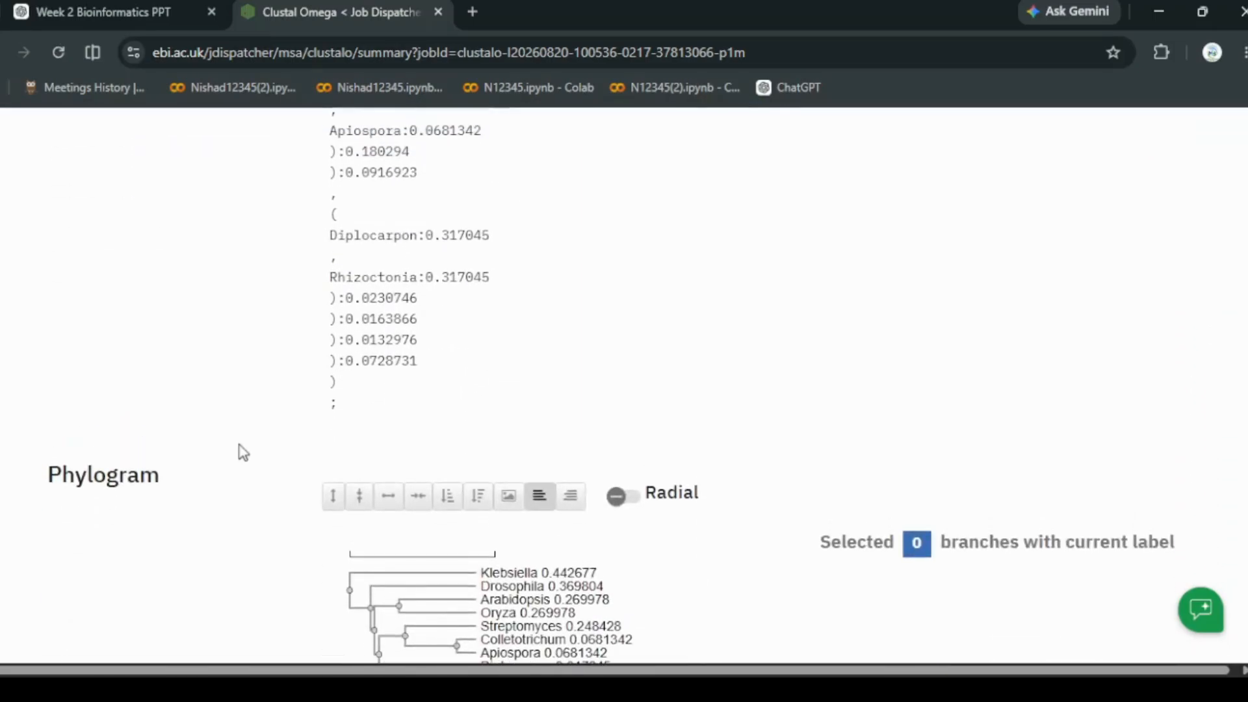
scroll(242, 451, down, 1)
scroll(243, 451, up, 12)
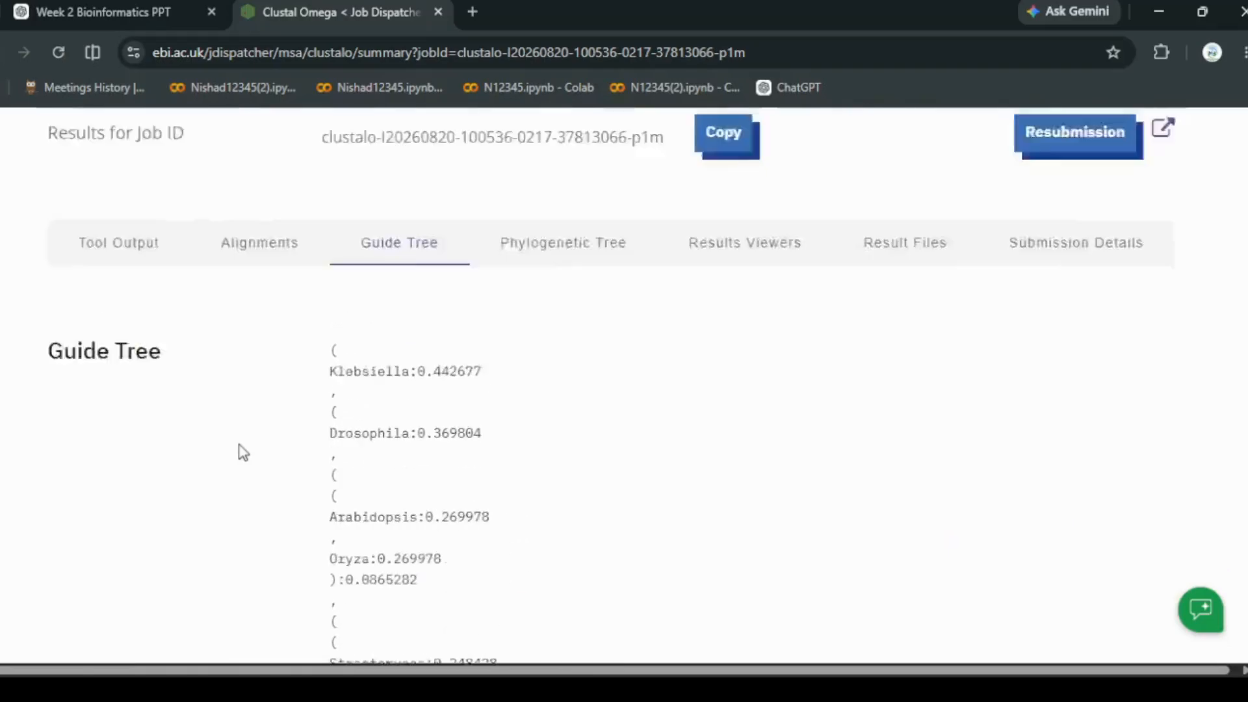
scroll(204, 585, down, 4)
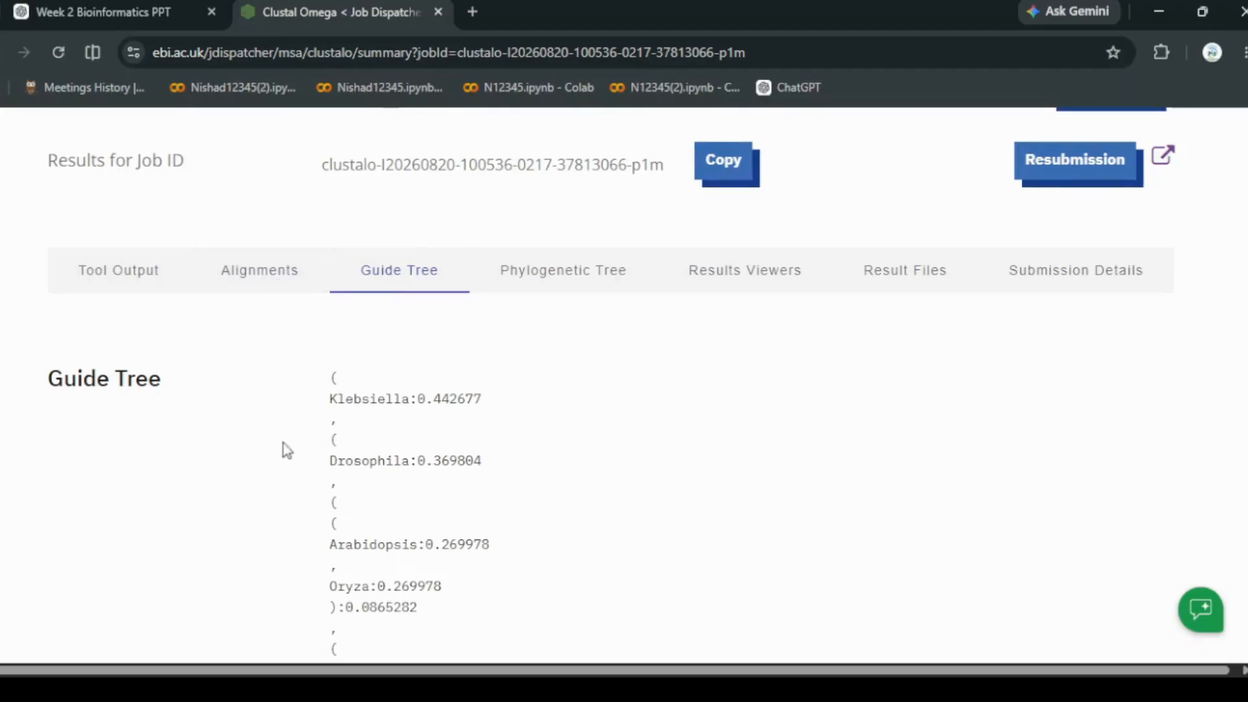
scroll(286, 450, down, 8)
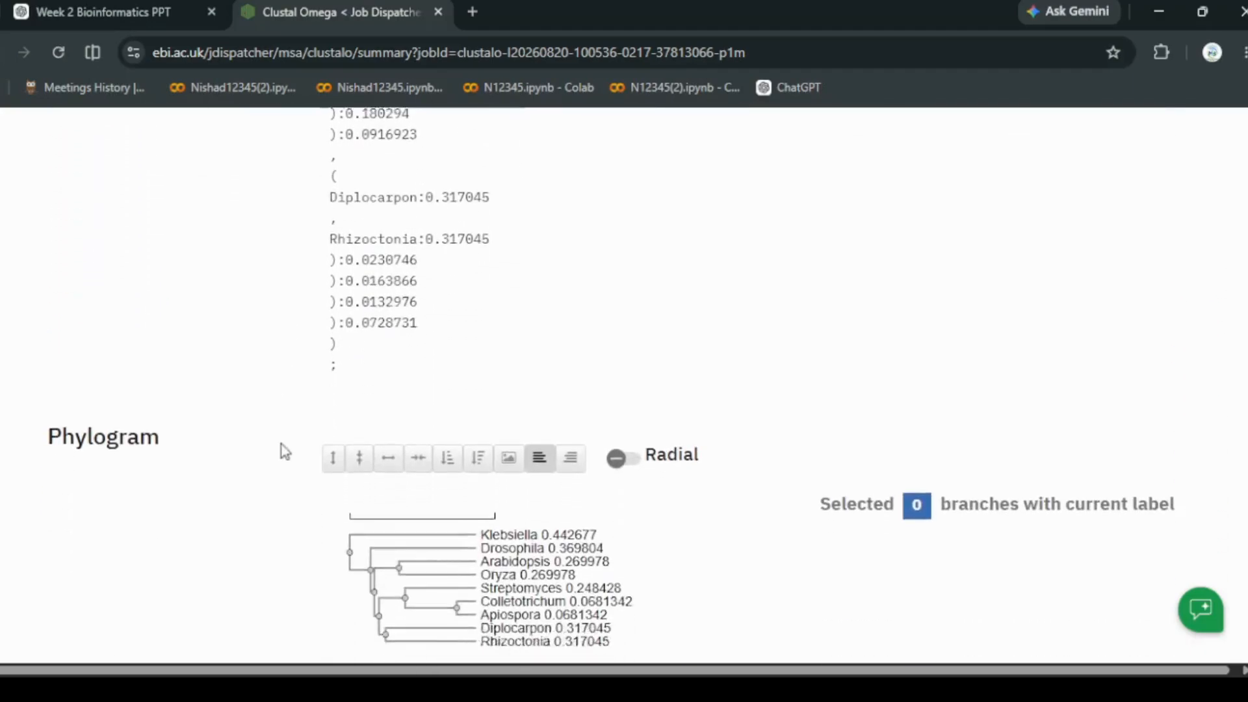
scroll(285, 451, up, 7)
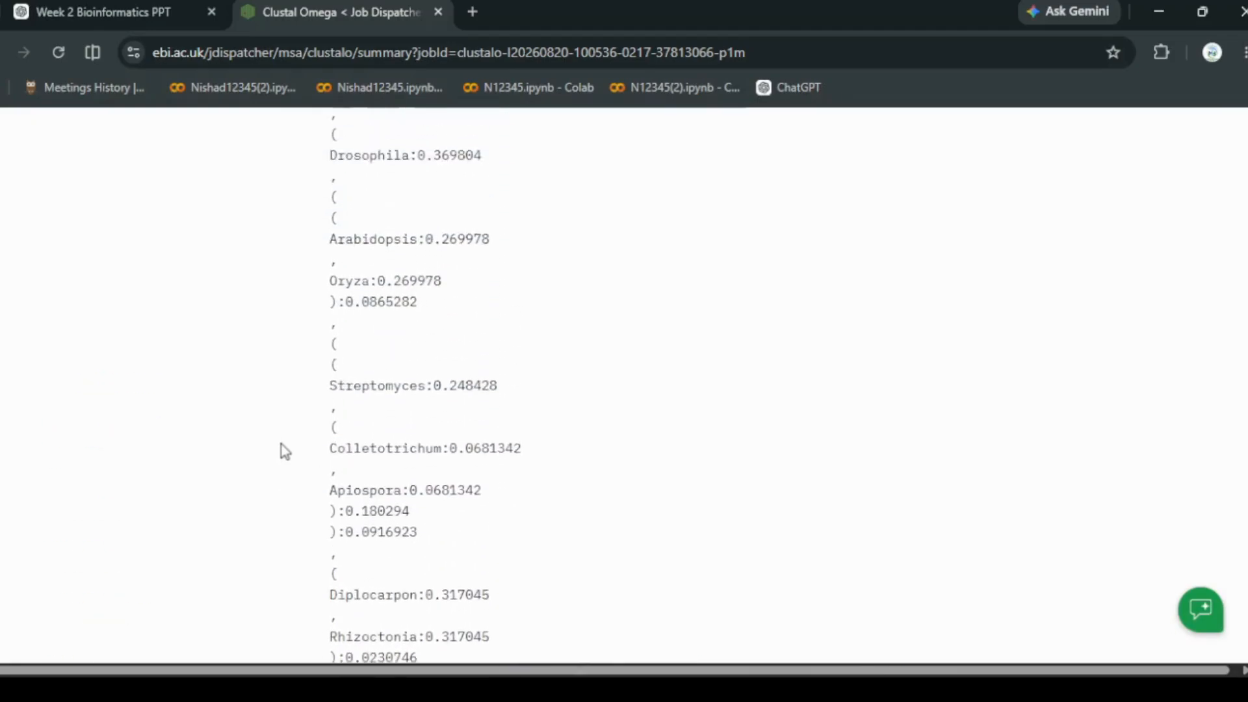
scroll(285, 451, up, 2)
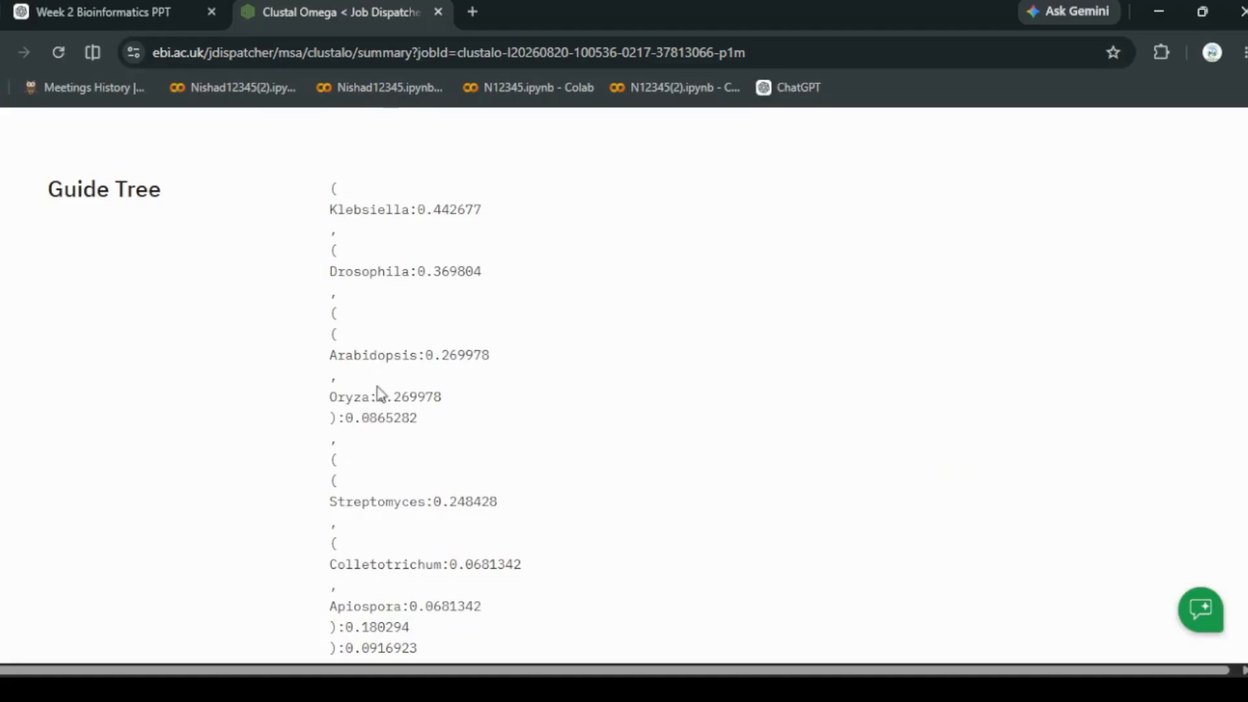
- Compare the guide tree's text notation for the species branches with the phylogram drawn below it
scroll(393, 532, down, 2)
scroll(393, 532, down, 1)
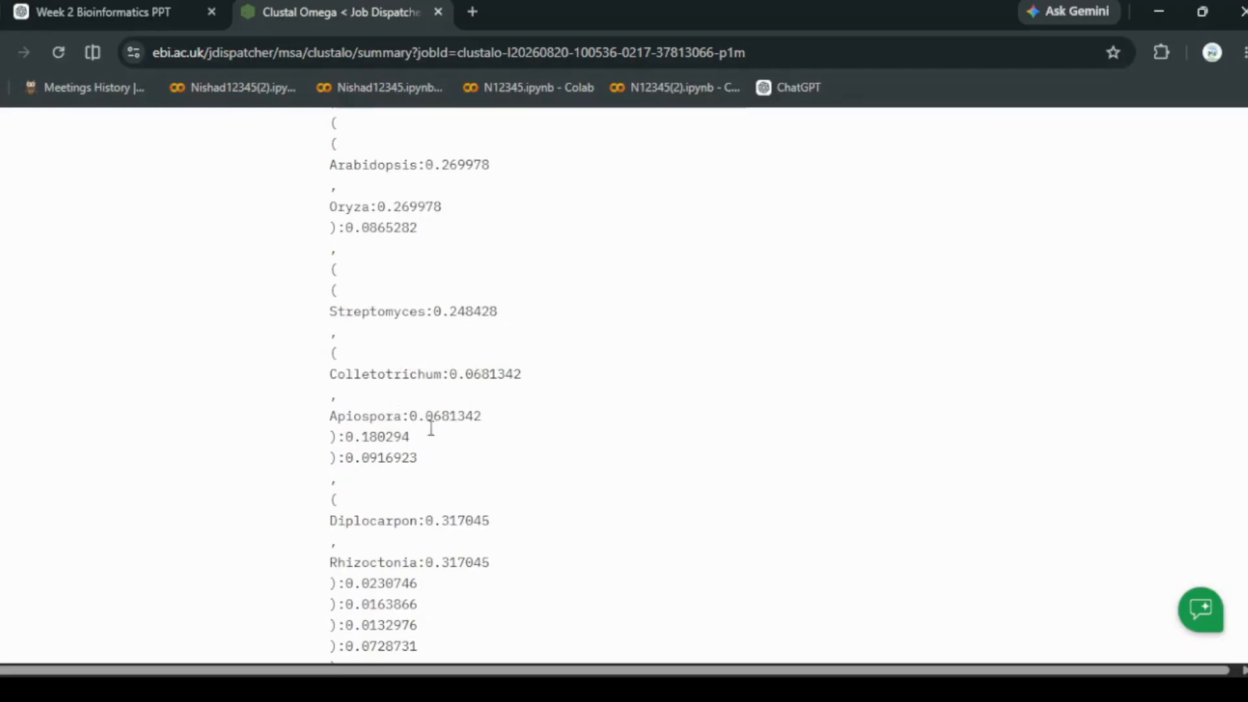
scroll(393, 559, down, 7)
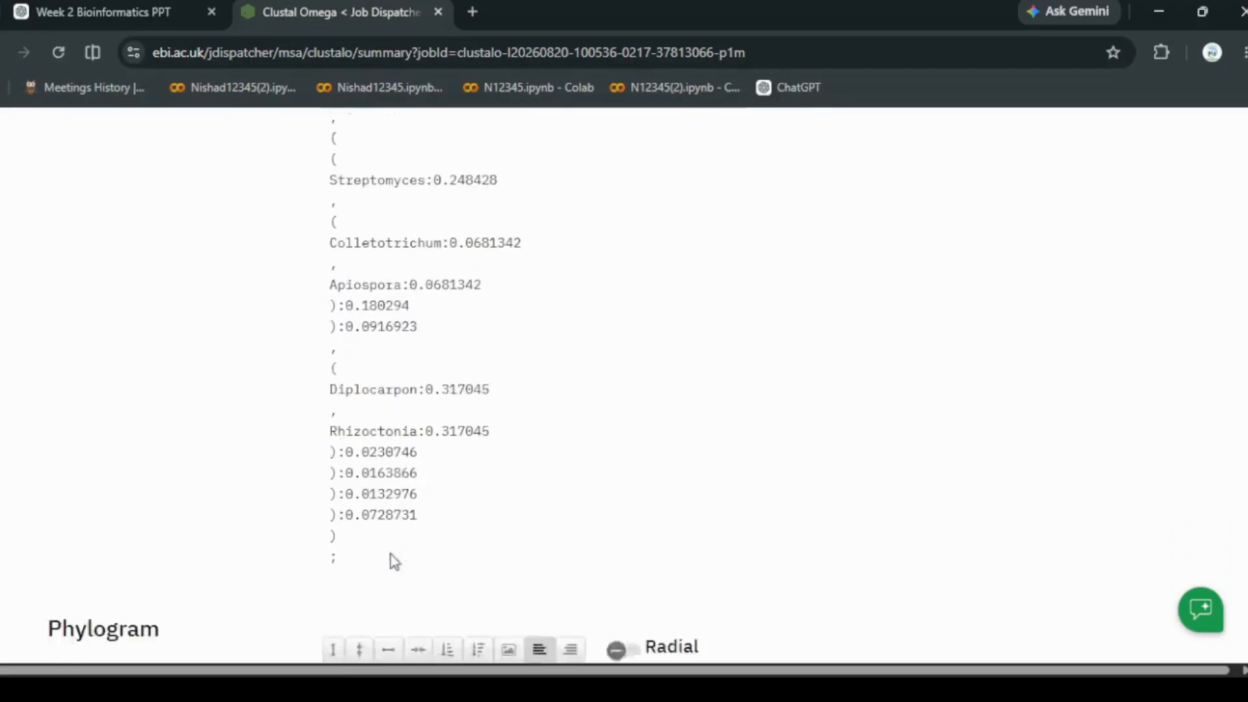
scroll(273, 437, up, 3)
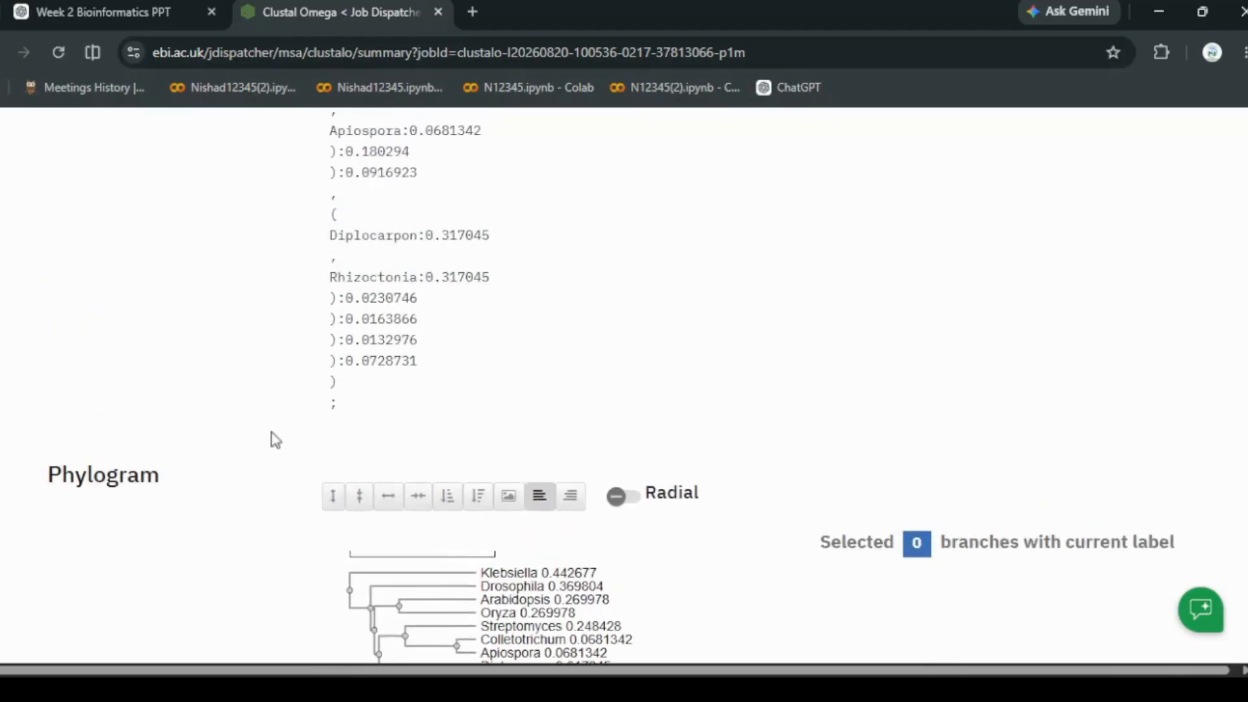
scroll(273, 437, down, 4)
scroll(270, 488, up, 5)
scroll(271, 489, up, 12)
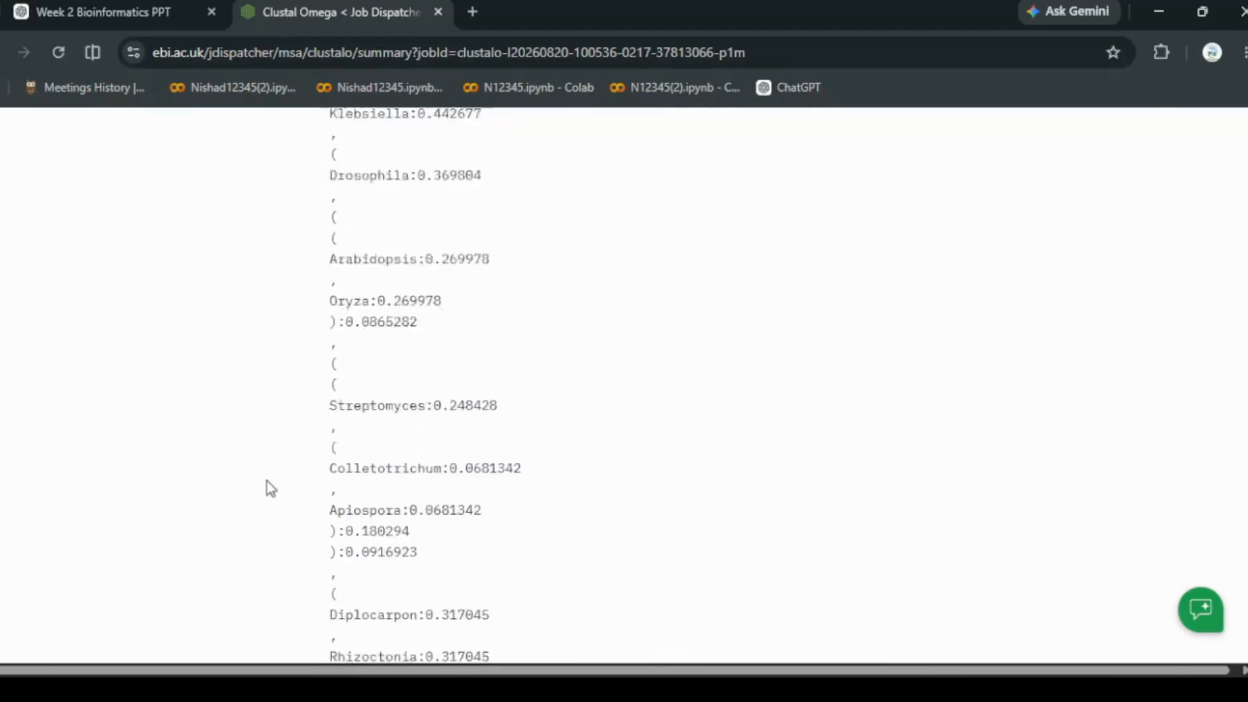
scroll(270, 489, down, 19)
scroll(270, 490, up, 3)
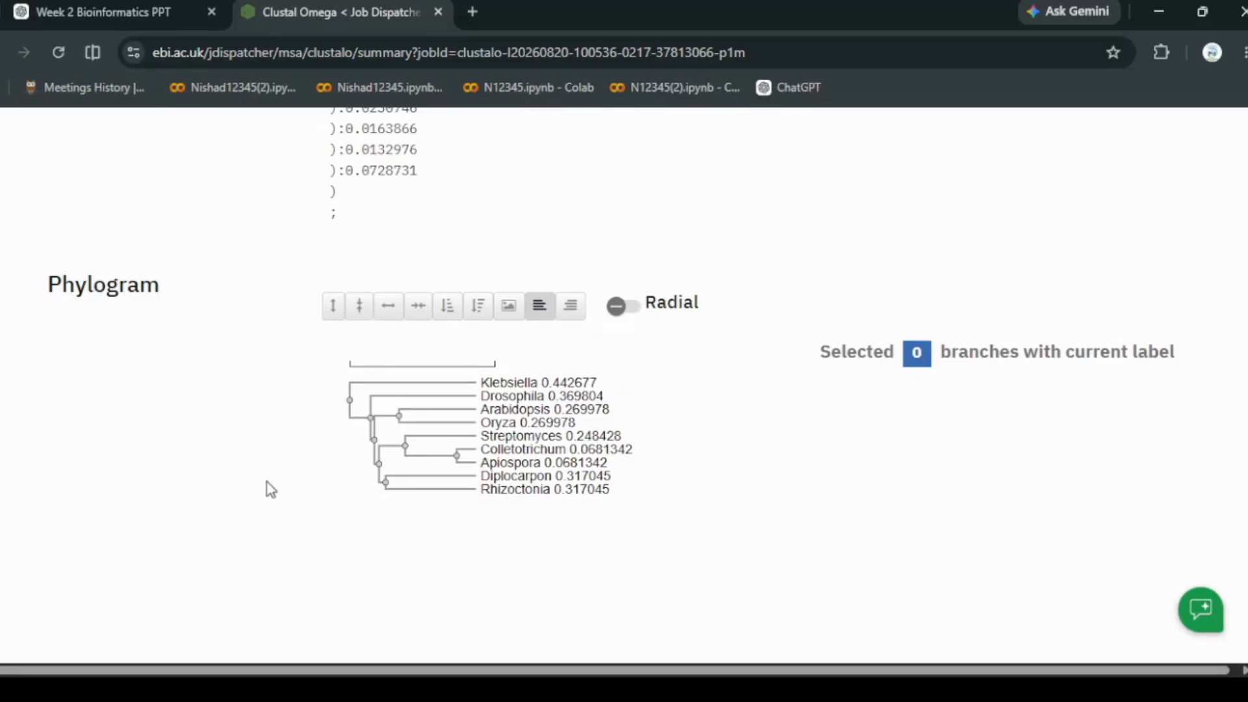
scroll(270, 489, up, 15)
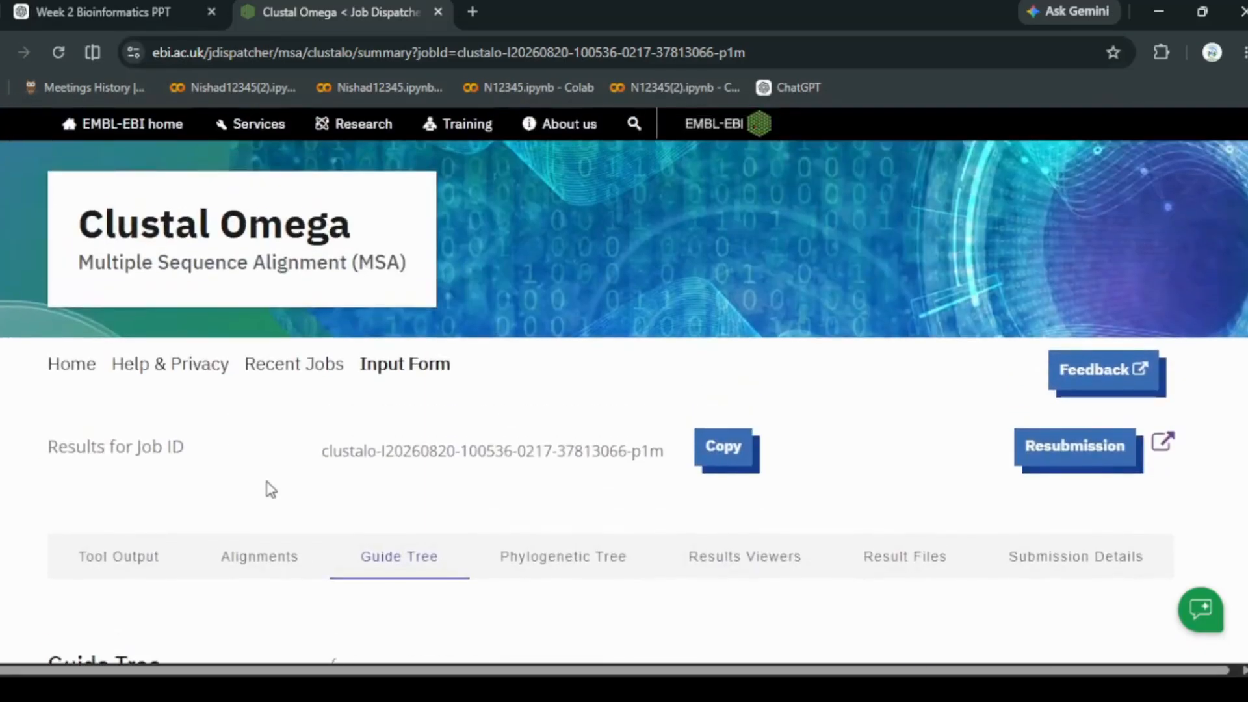
- Open the phylogenetic tree results and expand the phylogram's horizontal and vertical spacing
scroll(271, 489, down, 4)
click(552, 284)
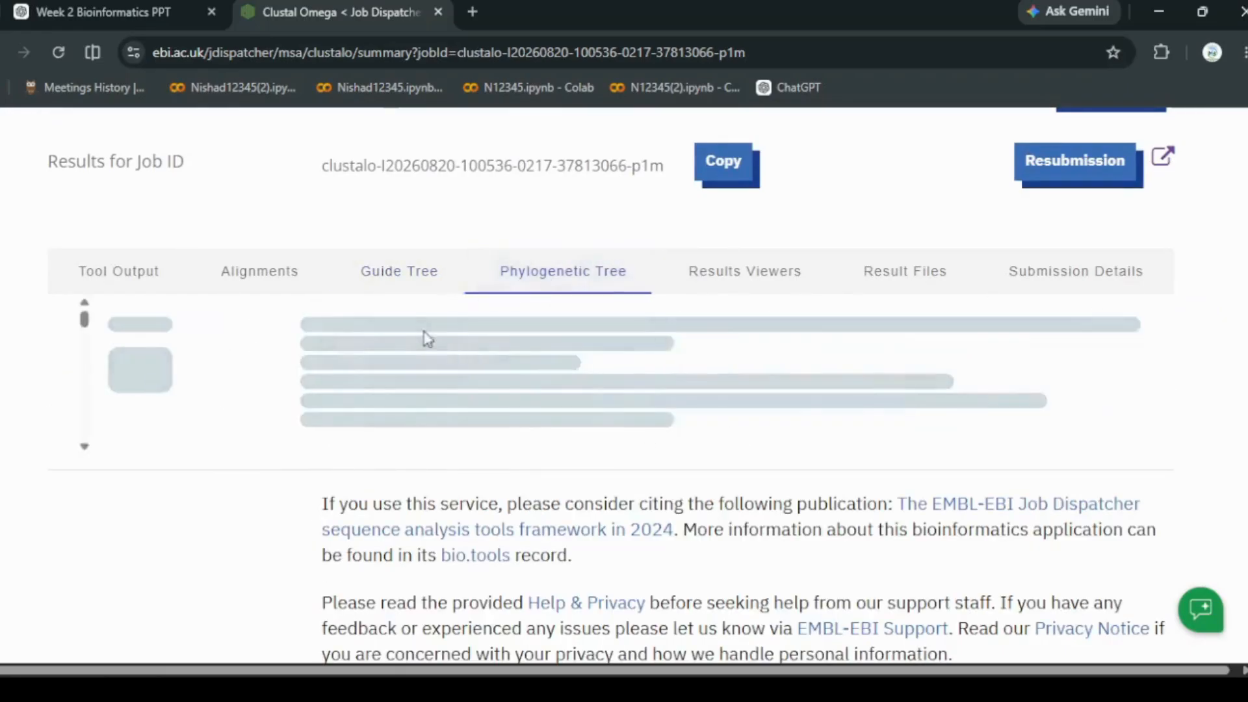
scroll(252, 446, down, 10)
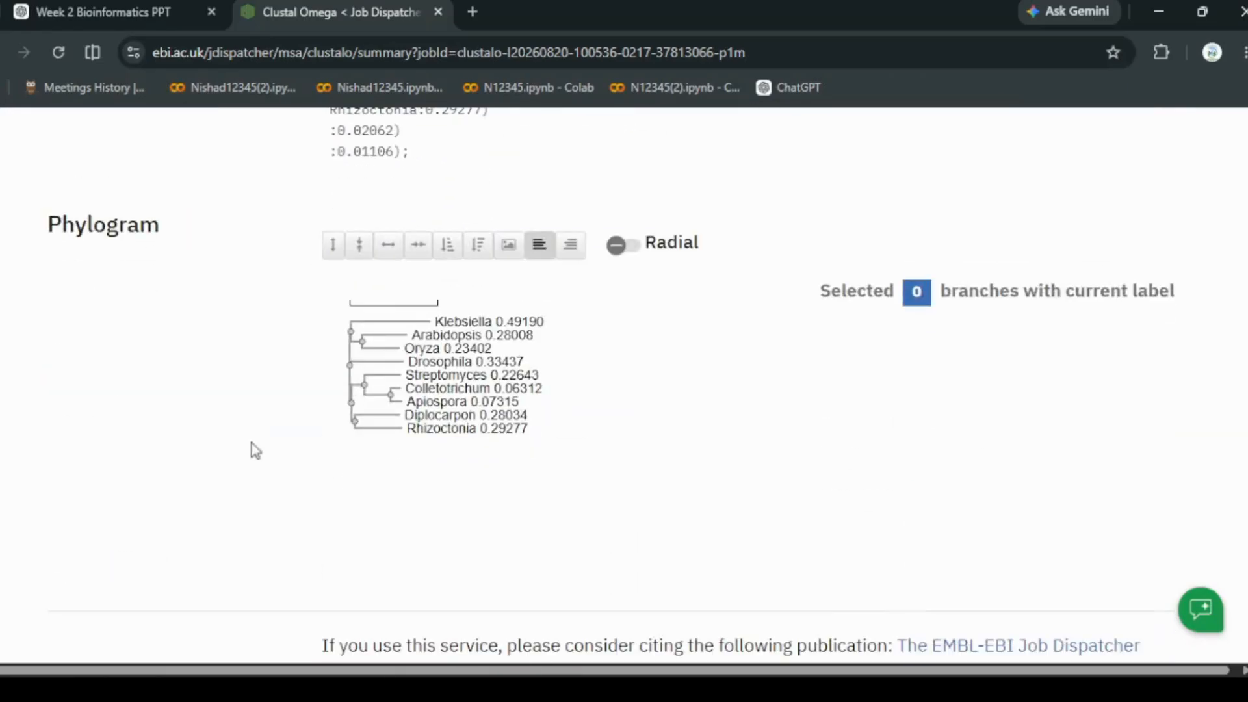
click(391, 252)
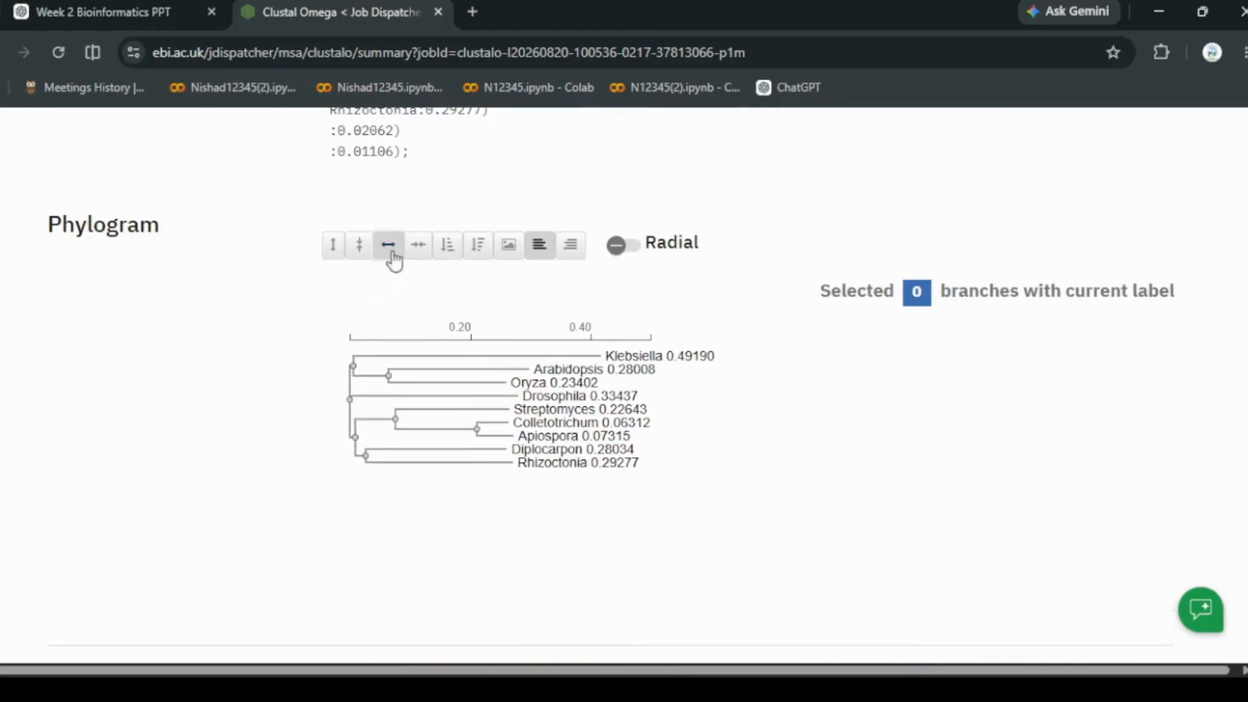
click(330, 255)
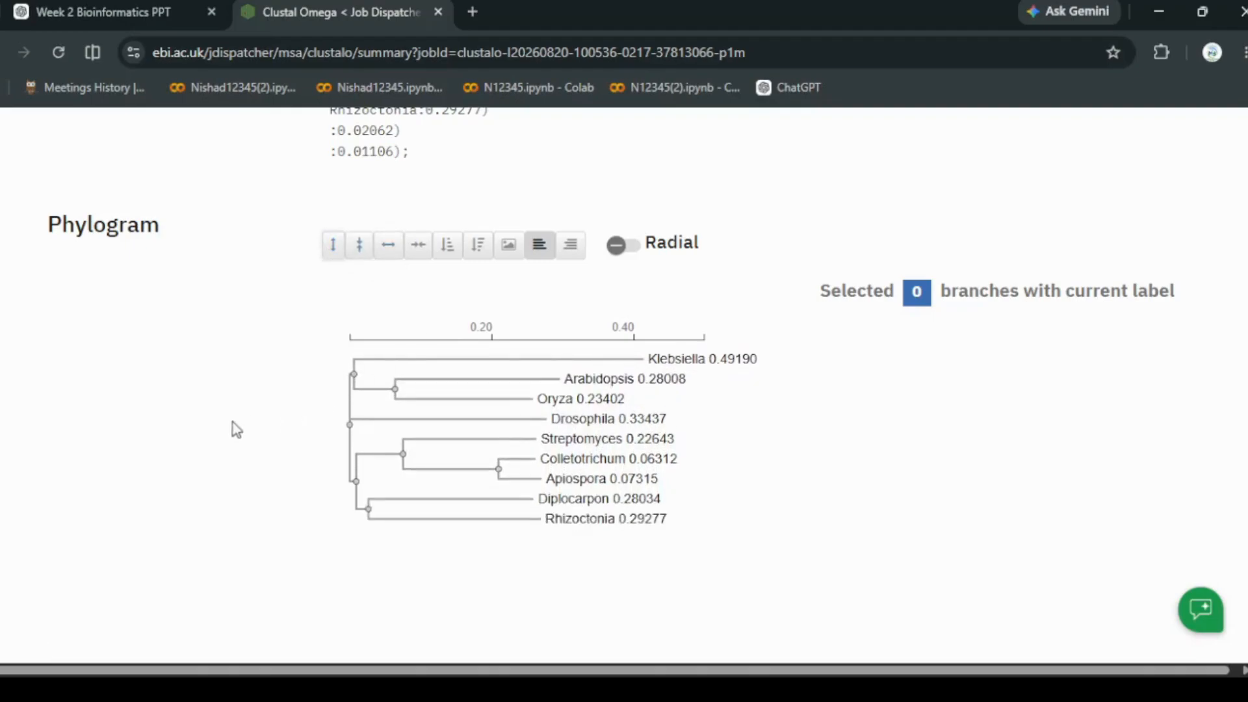
- View the branch options of the phylogram's root node and dismiss them without choosing any
scroll(233, 423, down, 3)
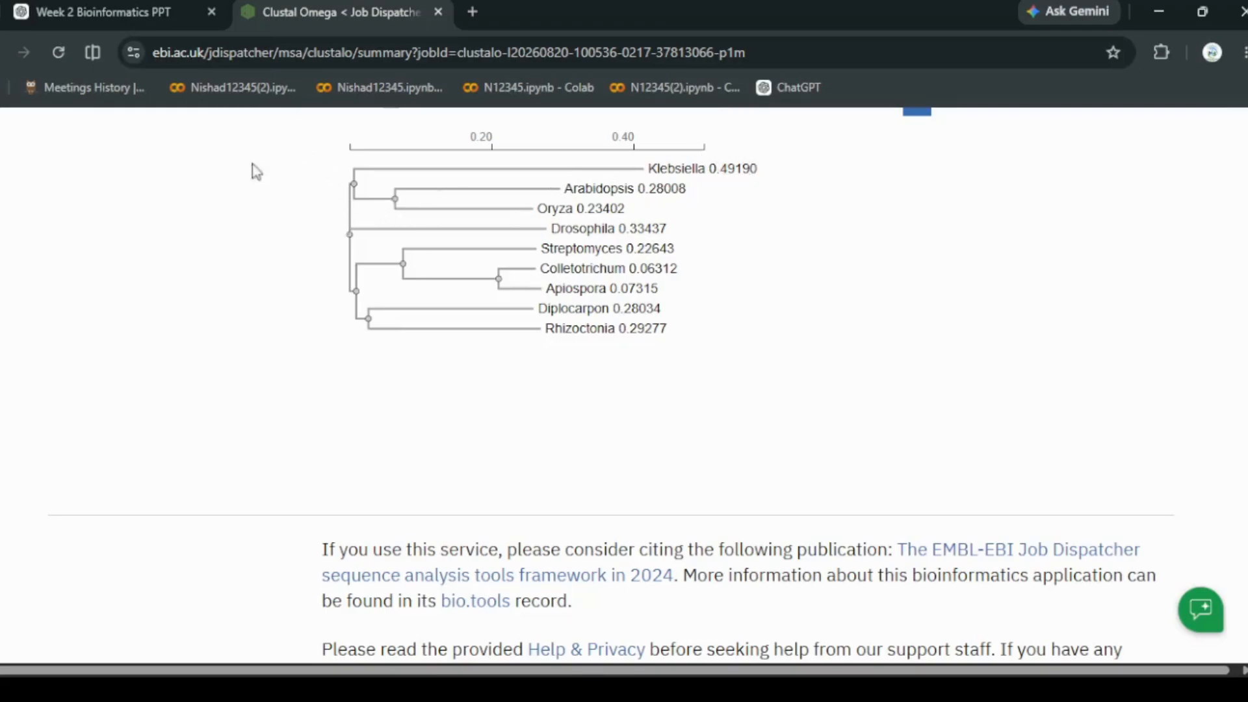
click(351, 235)
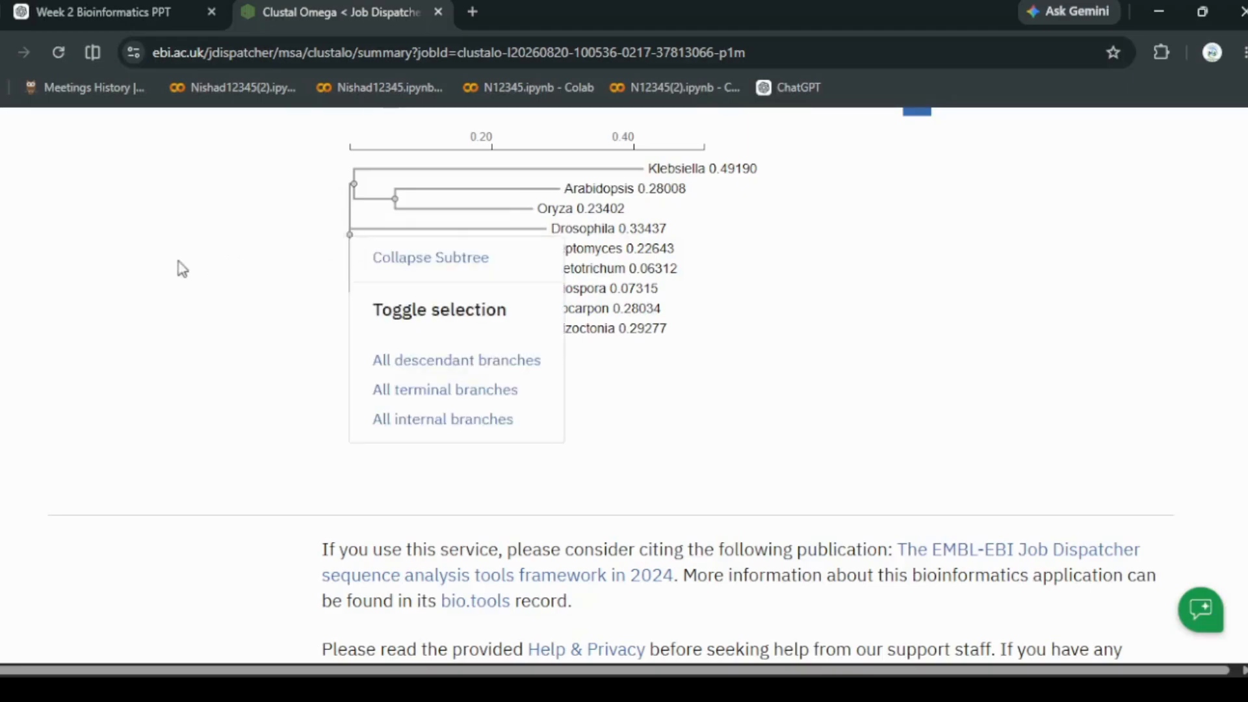
click(737, 240)
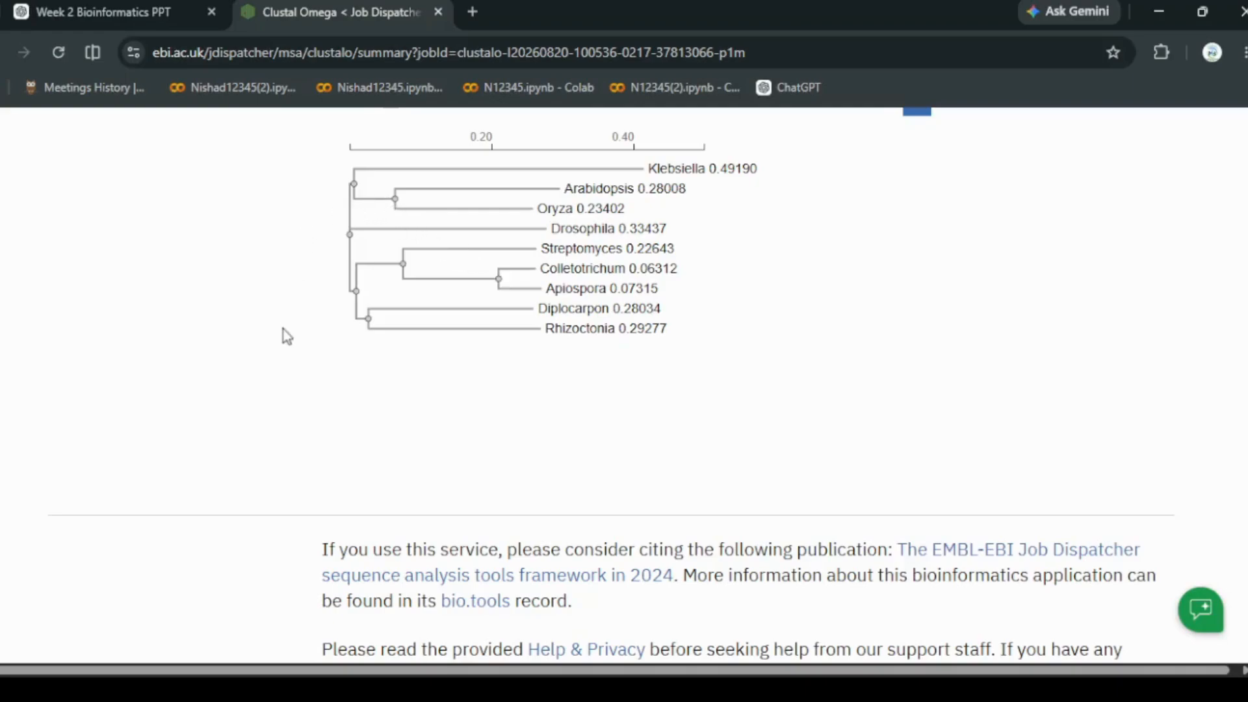
- Review the enlarged phylogram together with the phylogenetic tree's text notation and branch lengths
scroll(284, 335, up, 2)
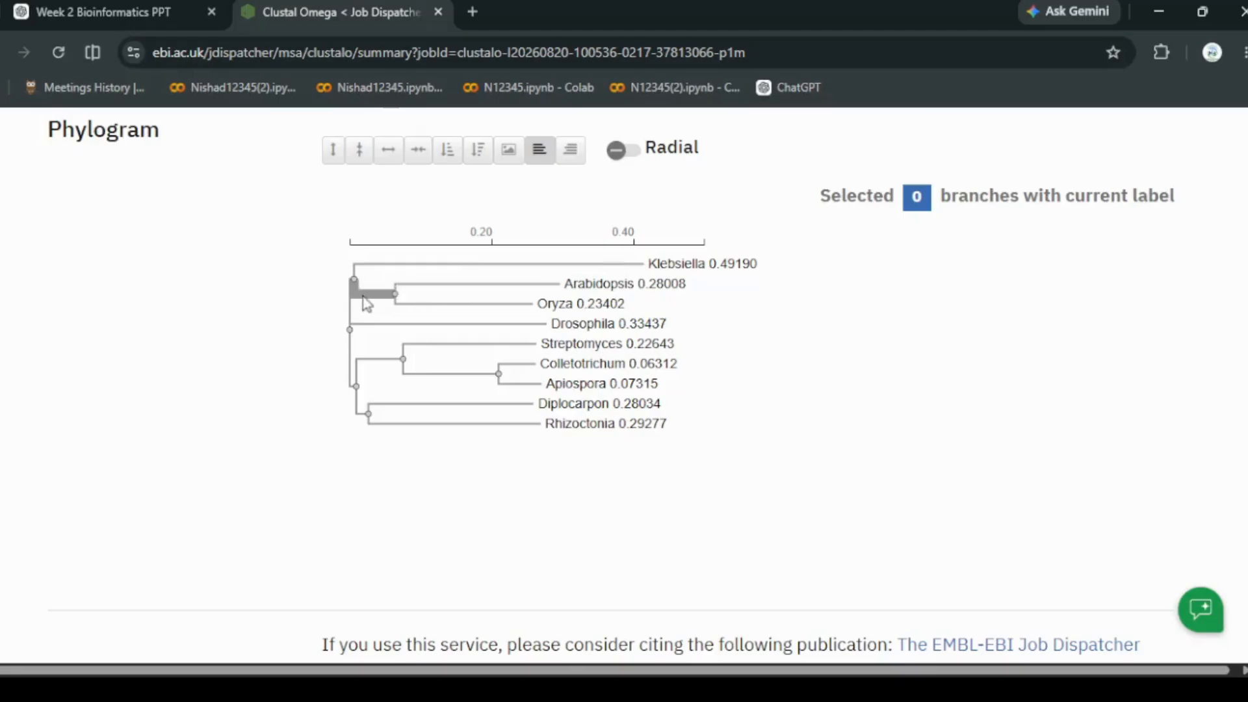
scroll(92, 382, up, 7)
scroll(94, 384, down, 7)
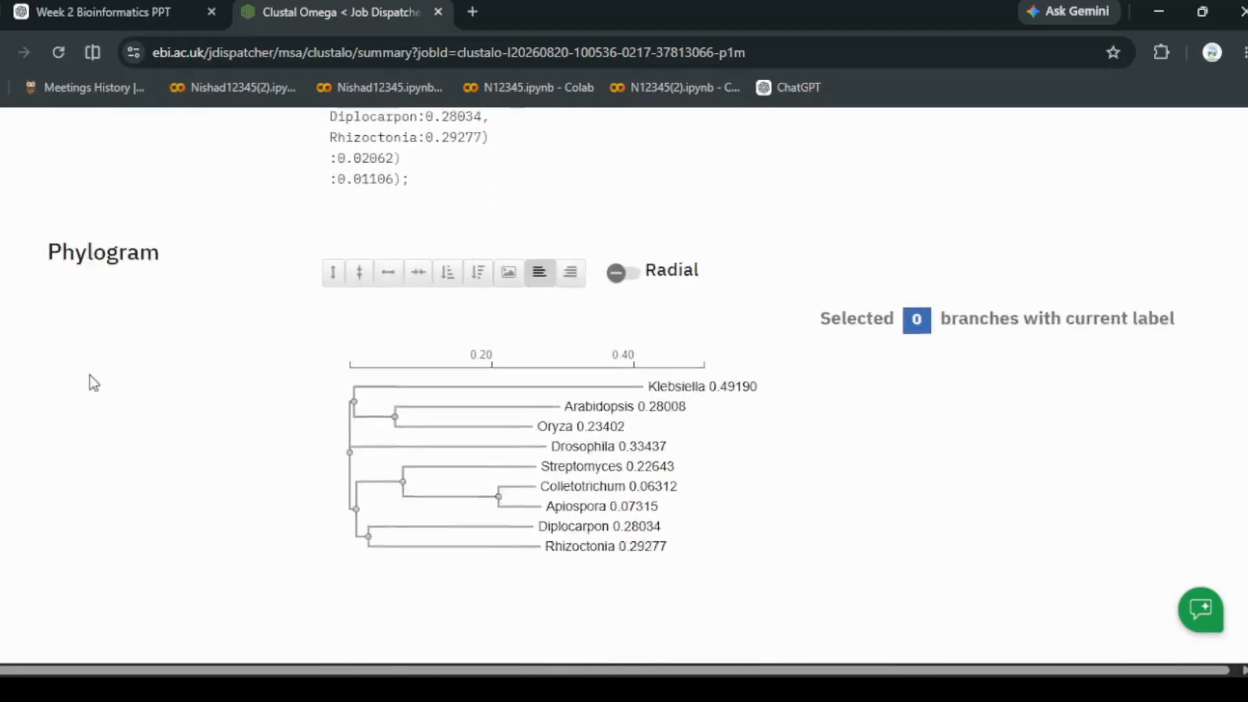
scroll(90, 376, down, 1)
scroll(89, 375, up, 15)
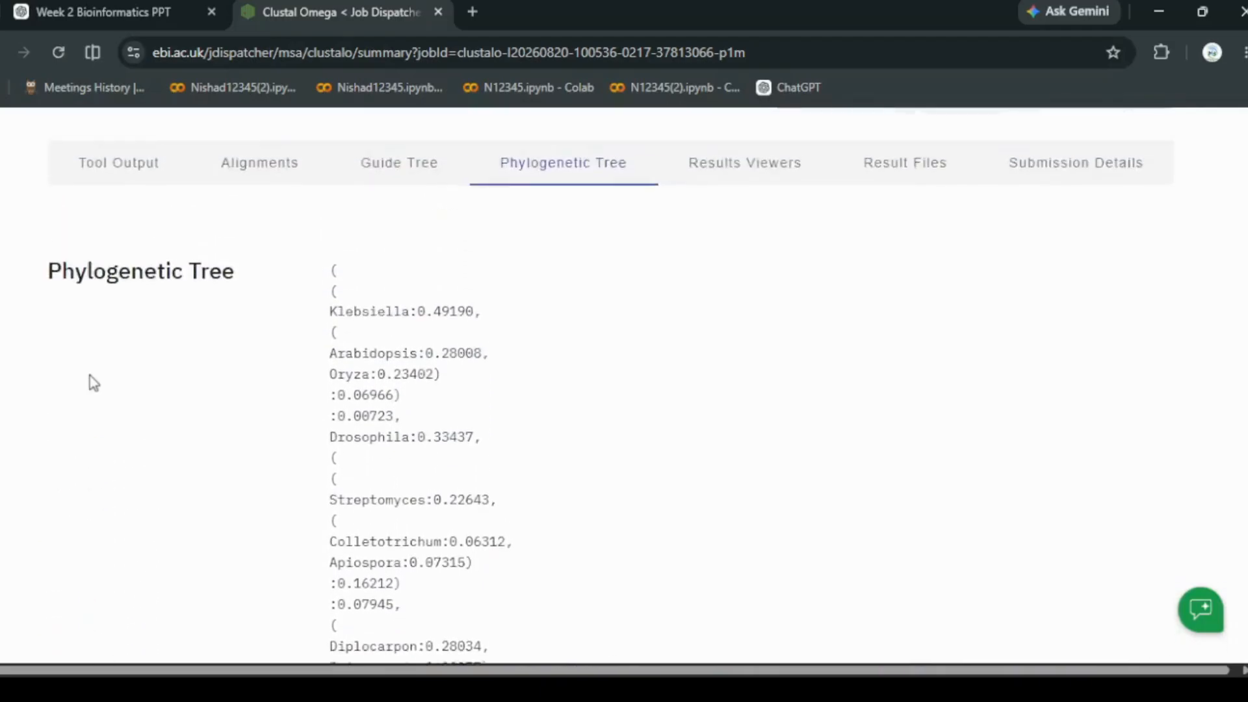
scroll(90, 379, down, 5)
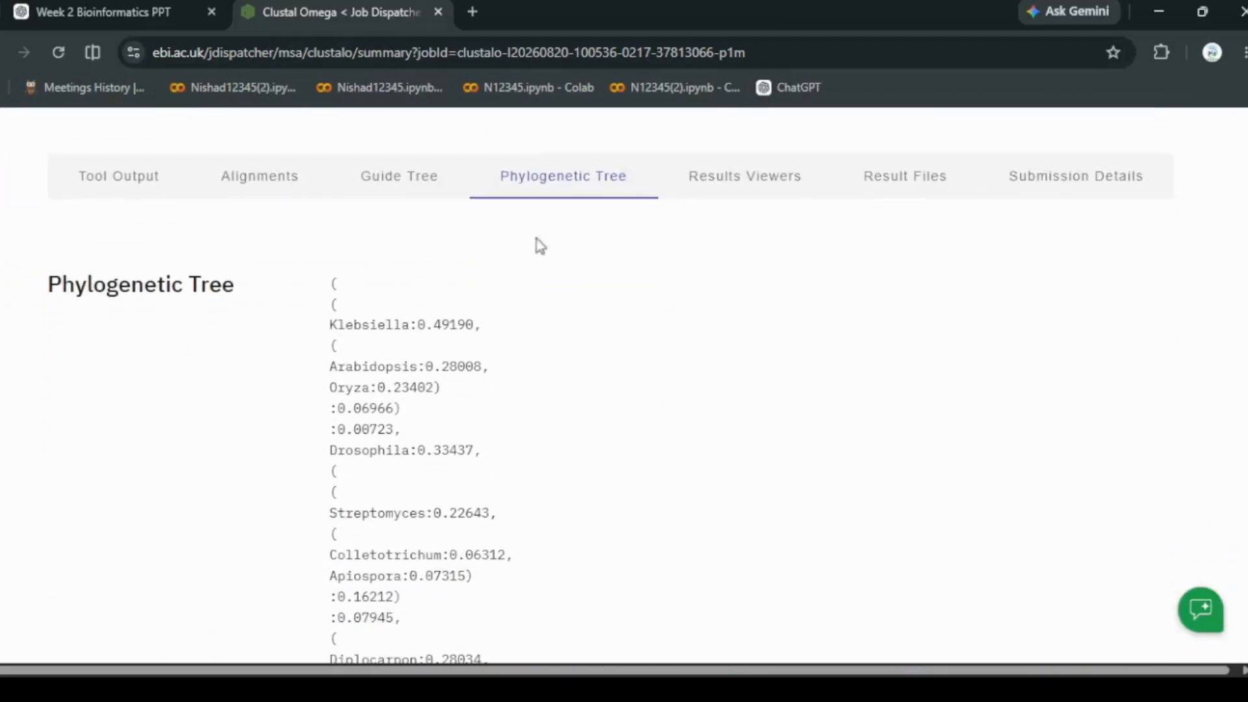
- Review the available results viewers, including Jalview, MView and Simple Phylogeny
click(705, 189)
scroll(335, 433, down, 3)
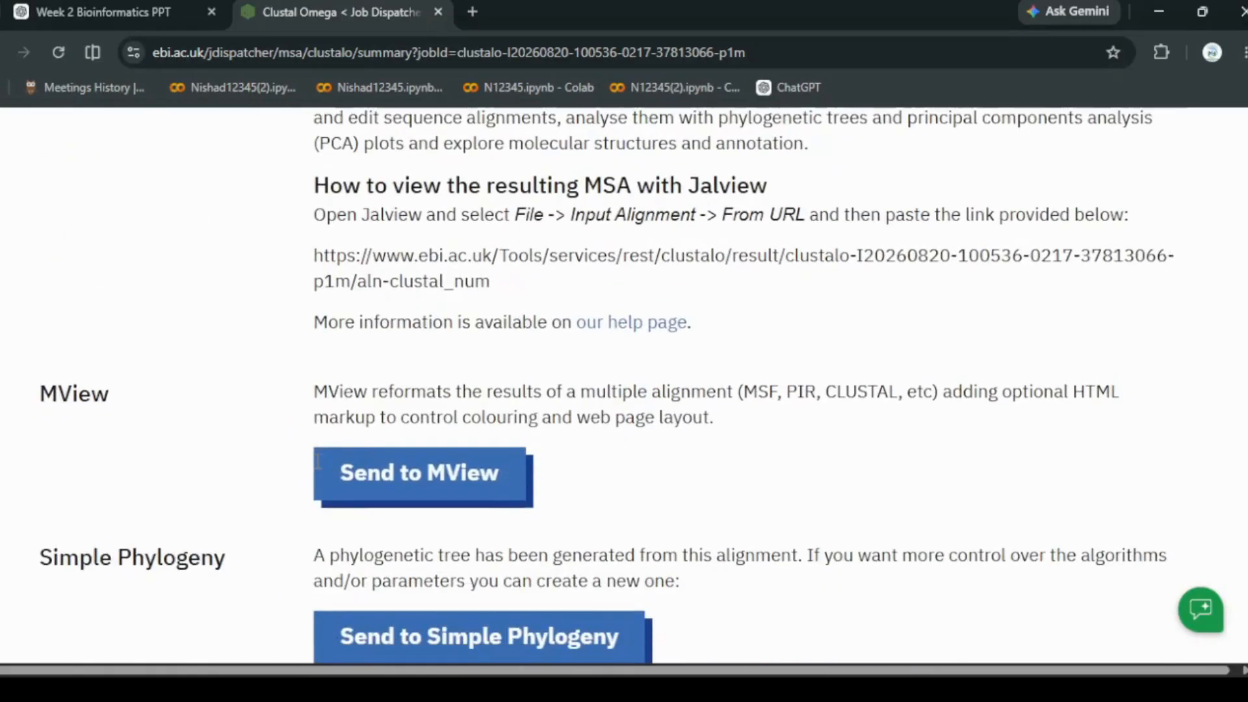
scroll(259, 509, down, 5)
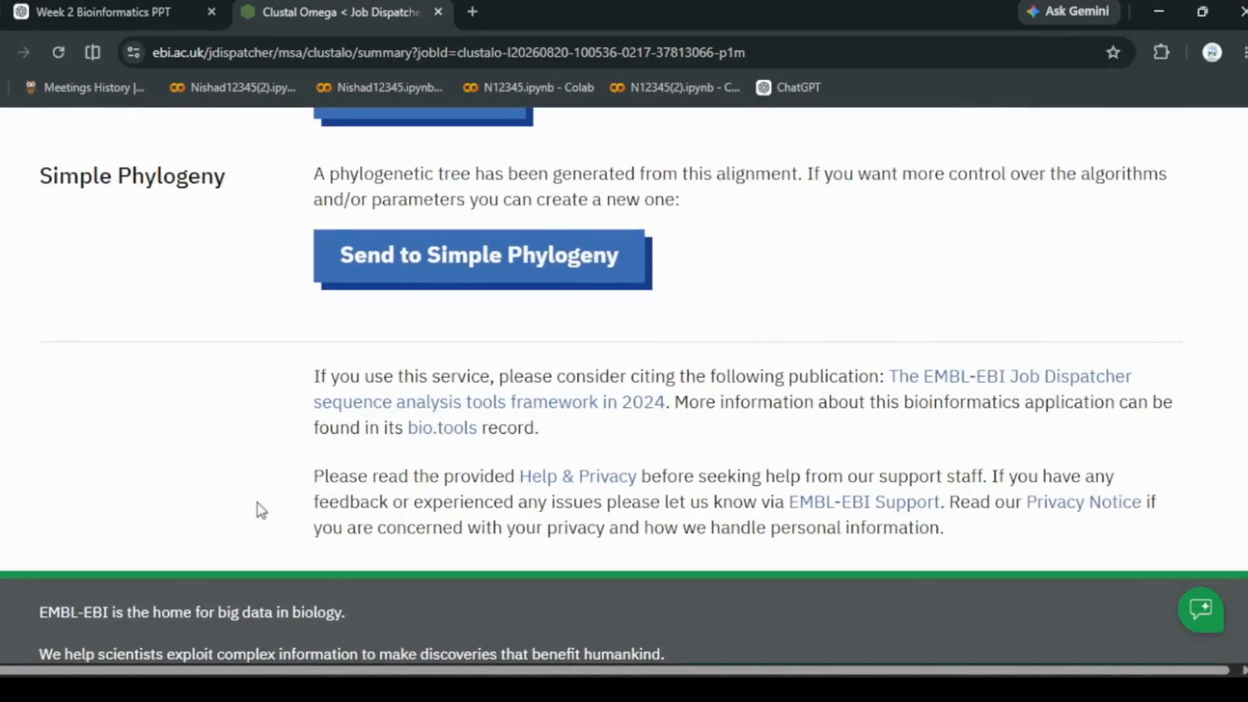
scroll(260, 510, up, 1)
scroll(261, 511, up, 1)
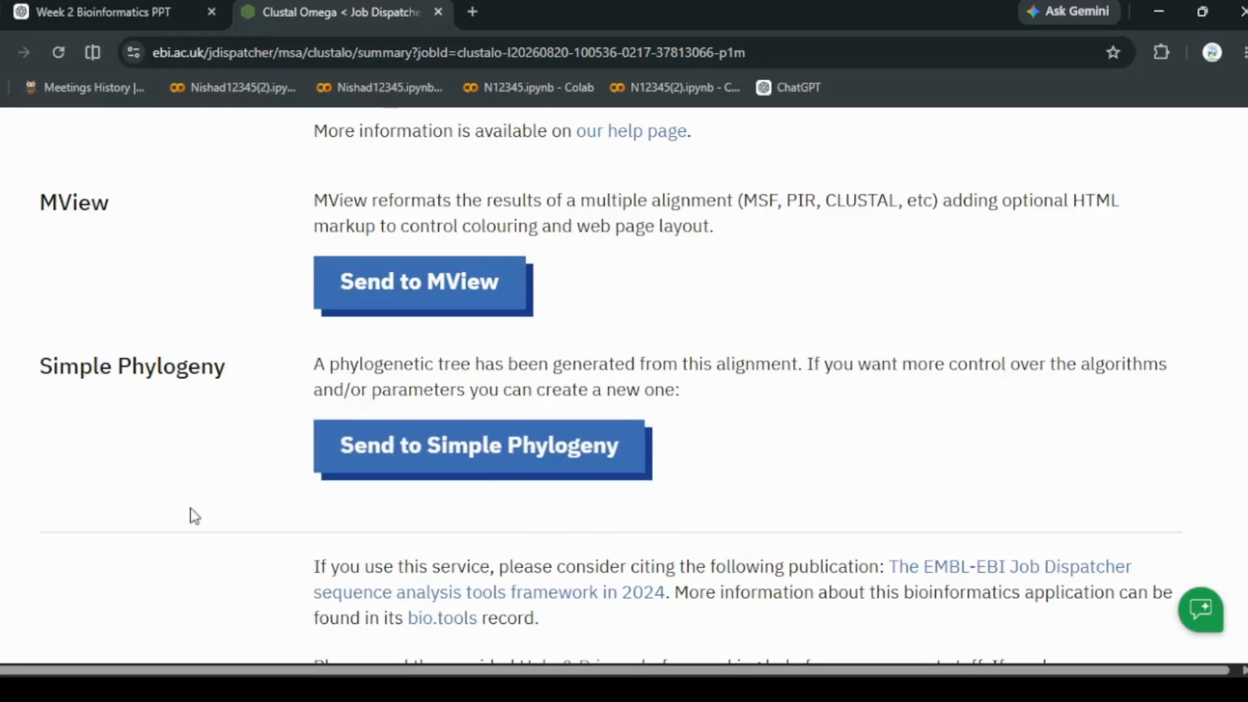
- Review the downloadable result files, from the tool output and input sequences to the percent identity matrix
scroll(193, 516, up, 6)
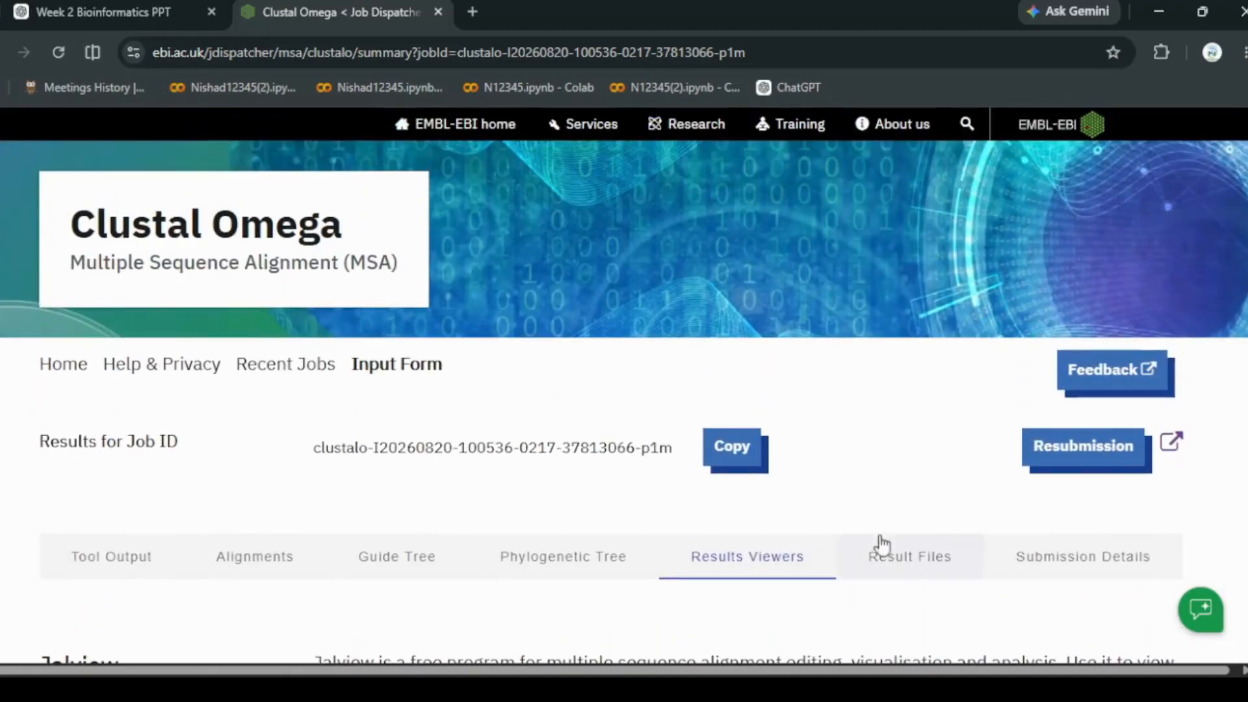
click(882, 546)
scroll(349, 479, down, 8)
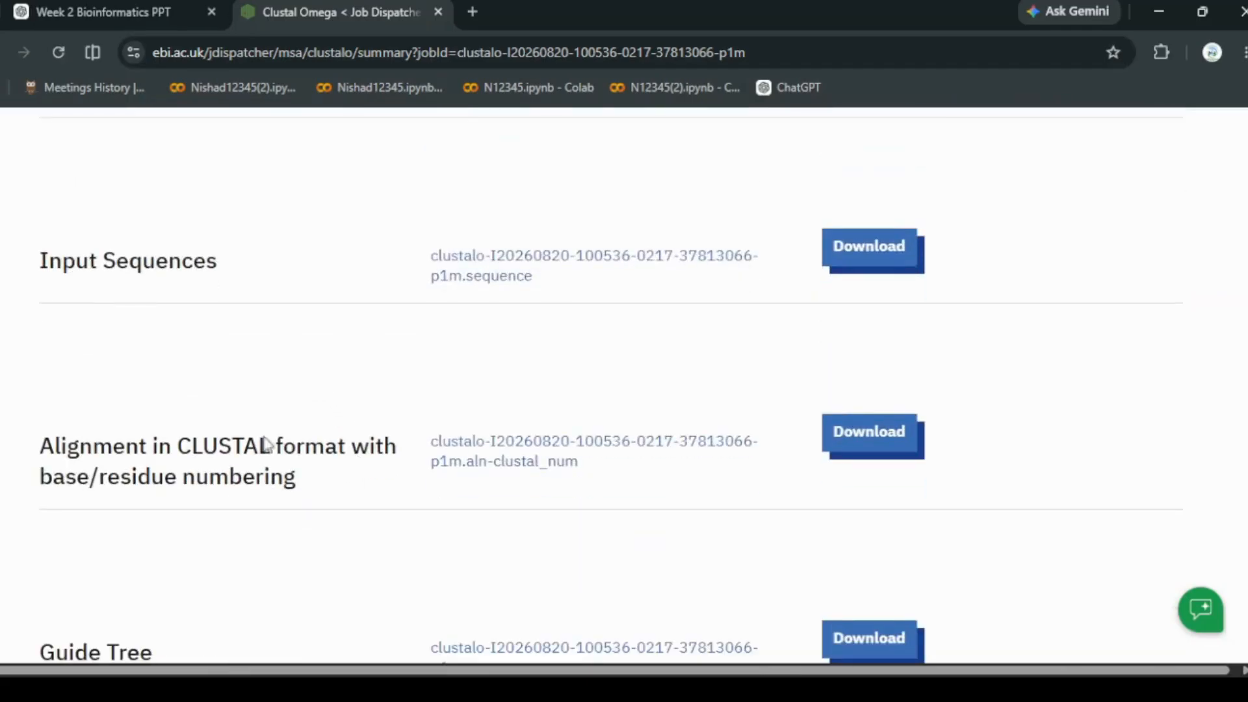
scroll(280, 507, down, 7)
scroll(282, 505, up, 8)
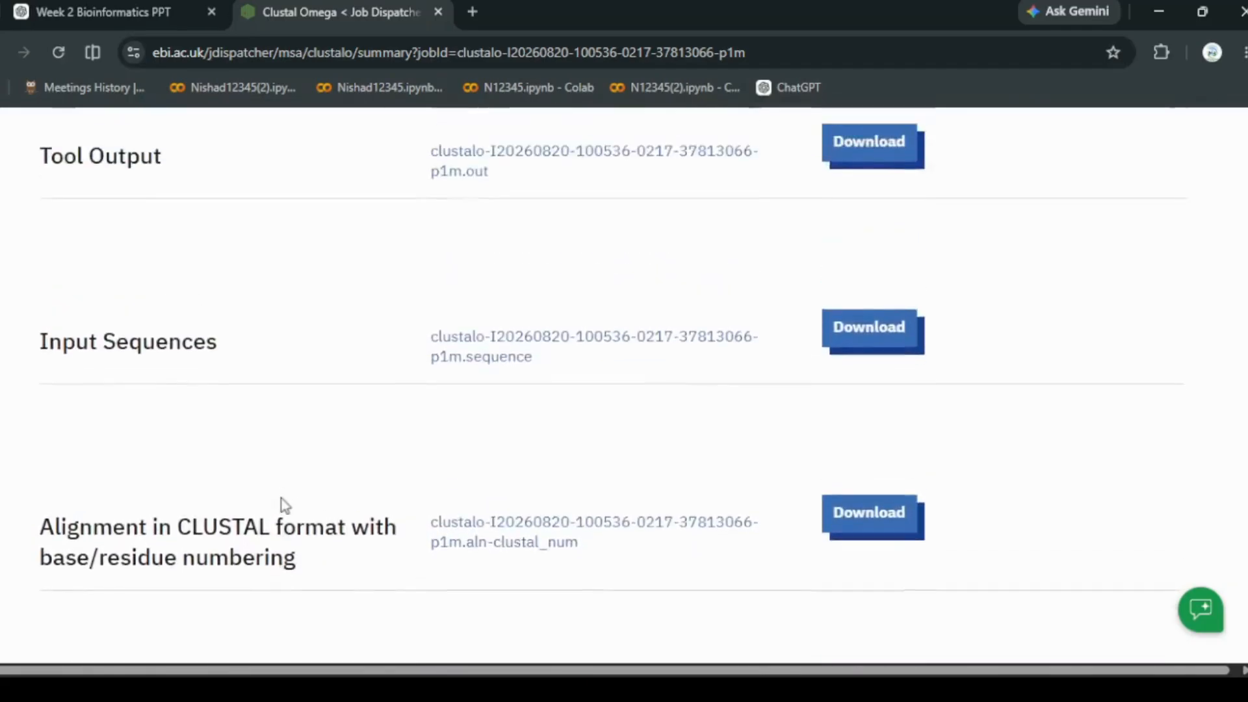
scroll(284, 505, down, 7)
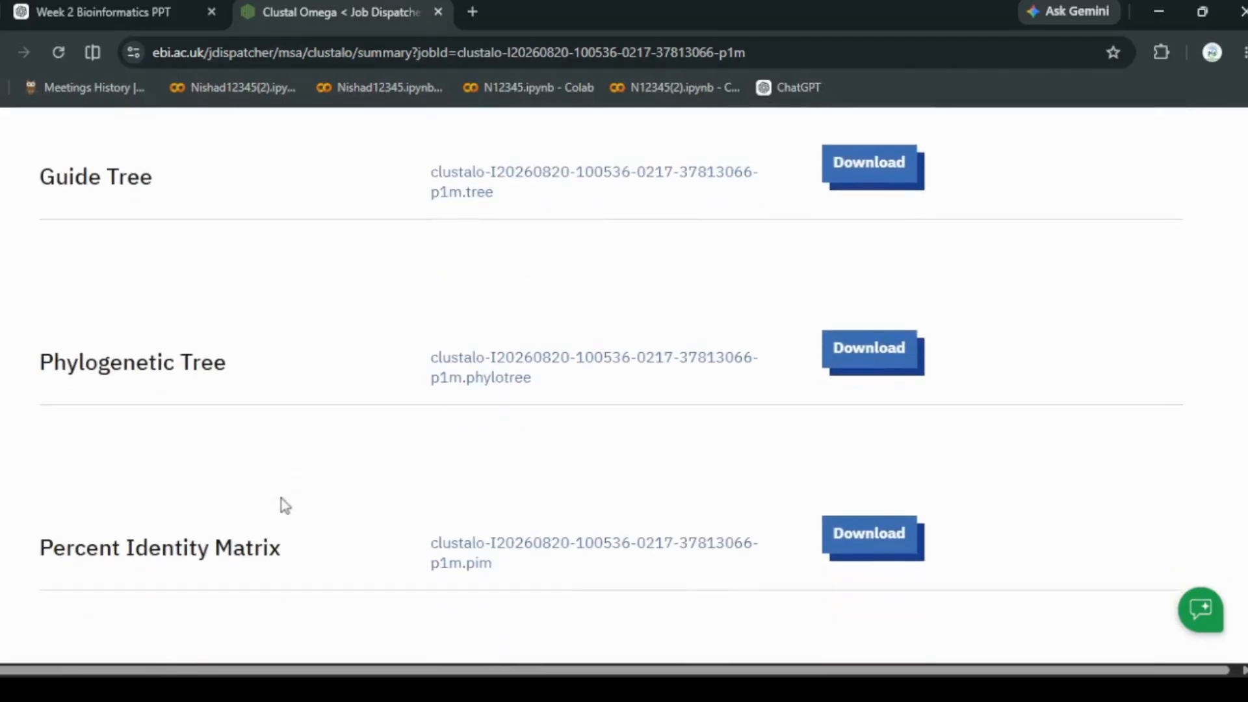
- Review the submission details, including the job's runtime, input and output sequences, command and alignment parameters
scroll(285, 505, up, 10)
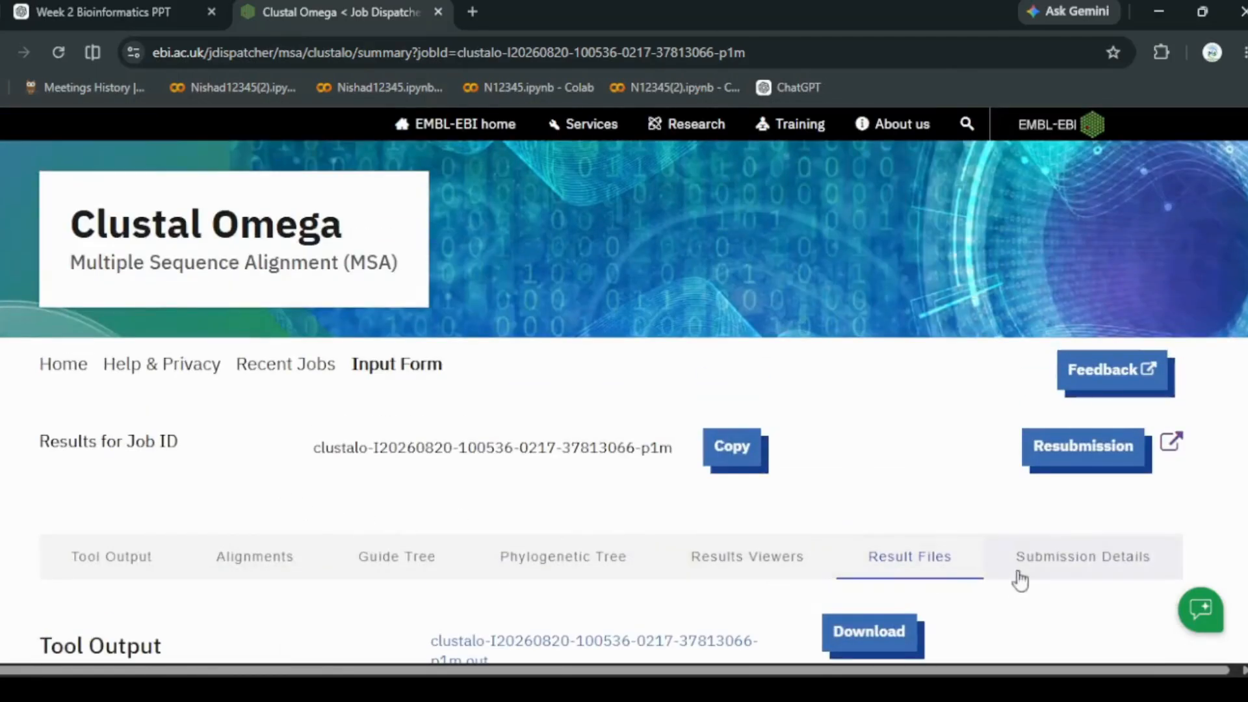
click(1132, 569)
scroll(334, 572, down, 15)
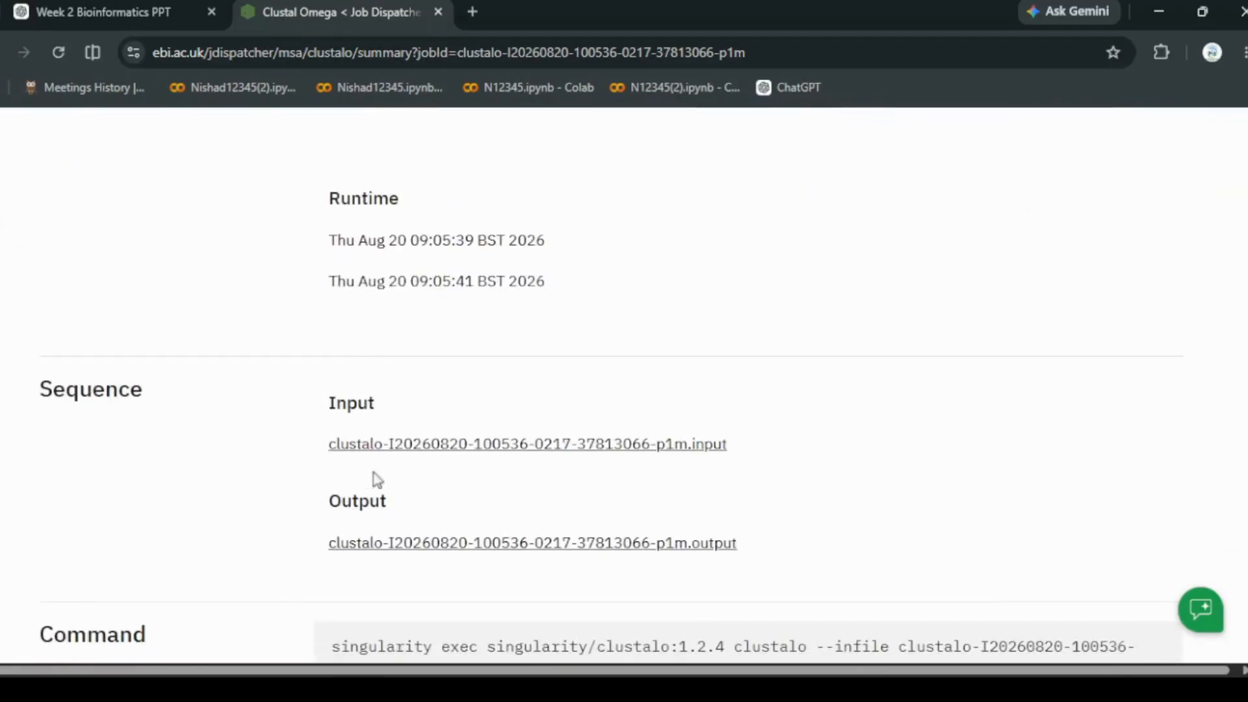
scroll(438, 552, down, 10)
scroll(791, 490, up, 14)
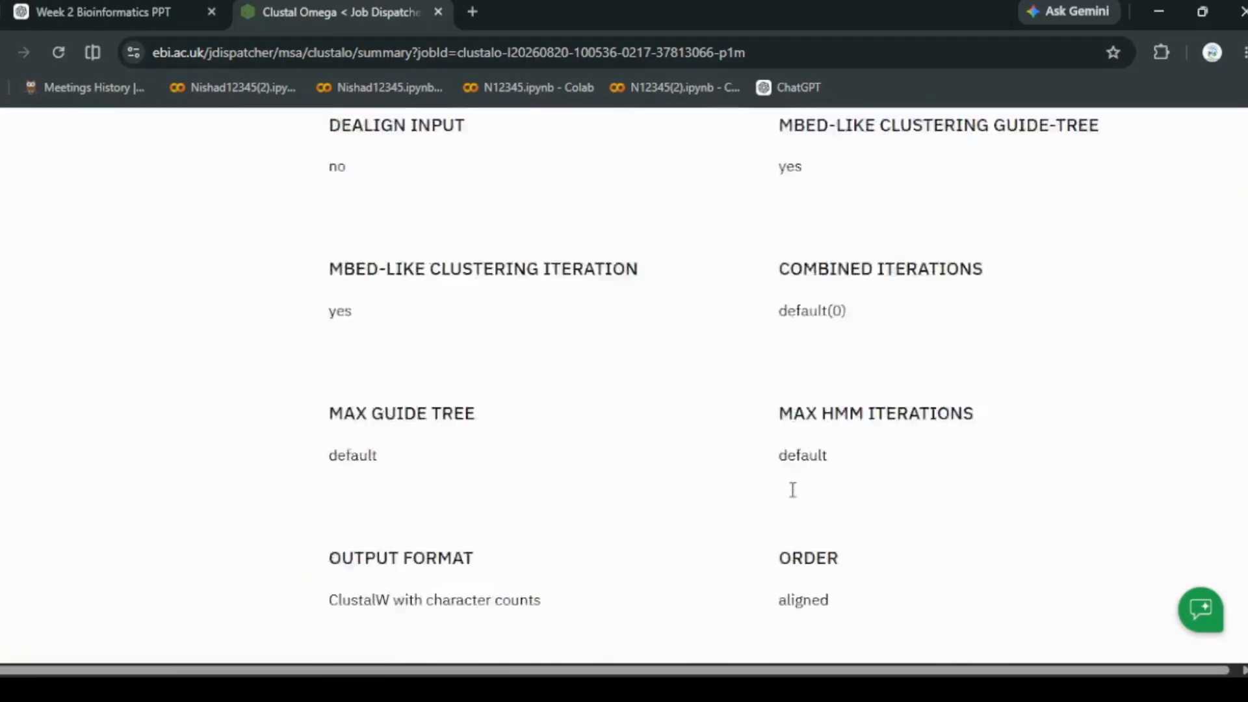
- Return to the tool output and view the beginning of the CLUSTAL multiple sequence alignment
scroll(793, 490, up, 10)
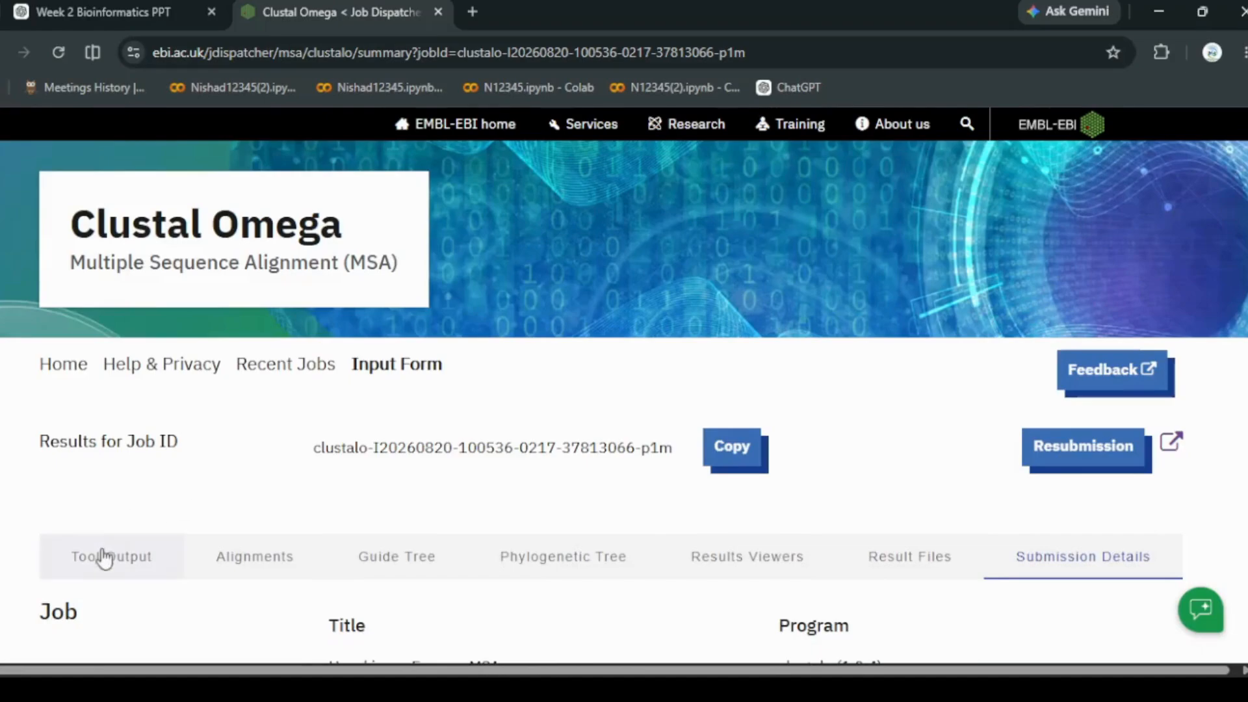
click(130, 543)
scroll(343, 520, down, 6)
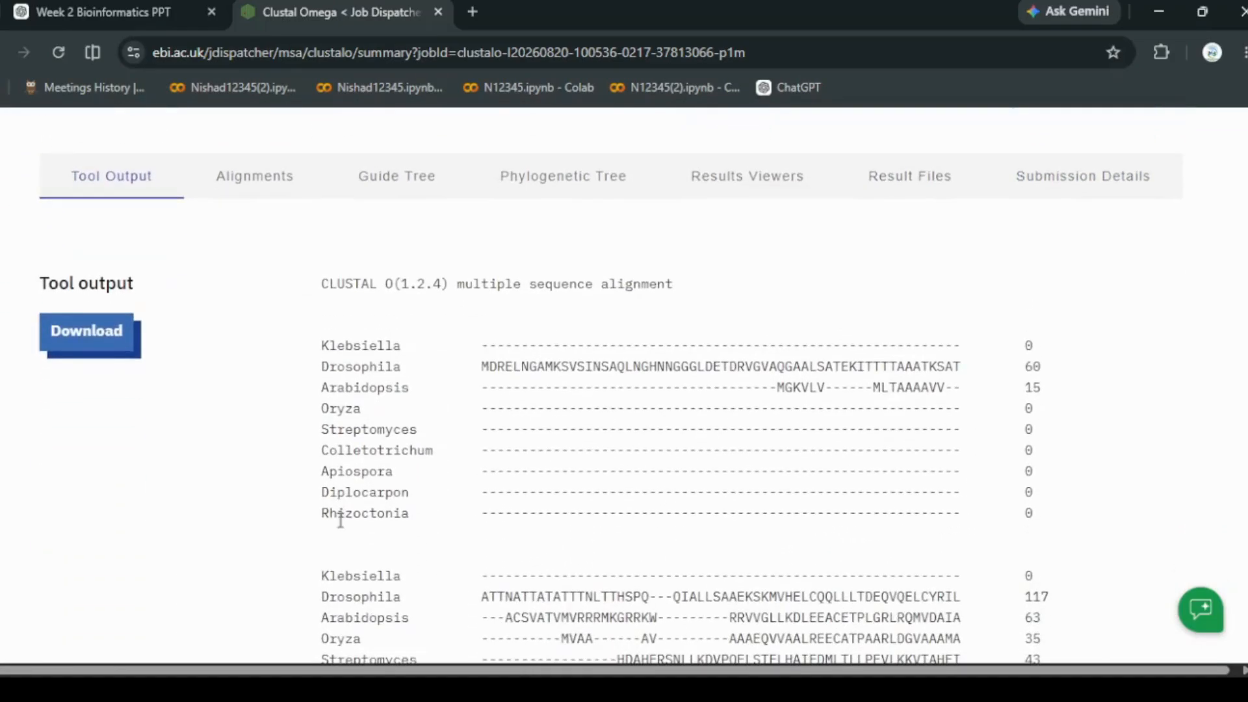
scroll(744, 465, up, 5)
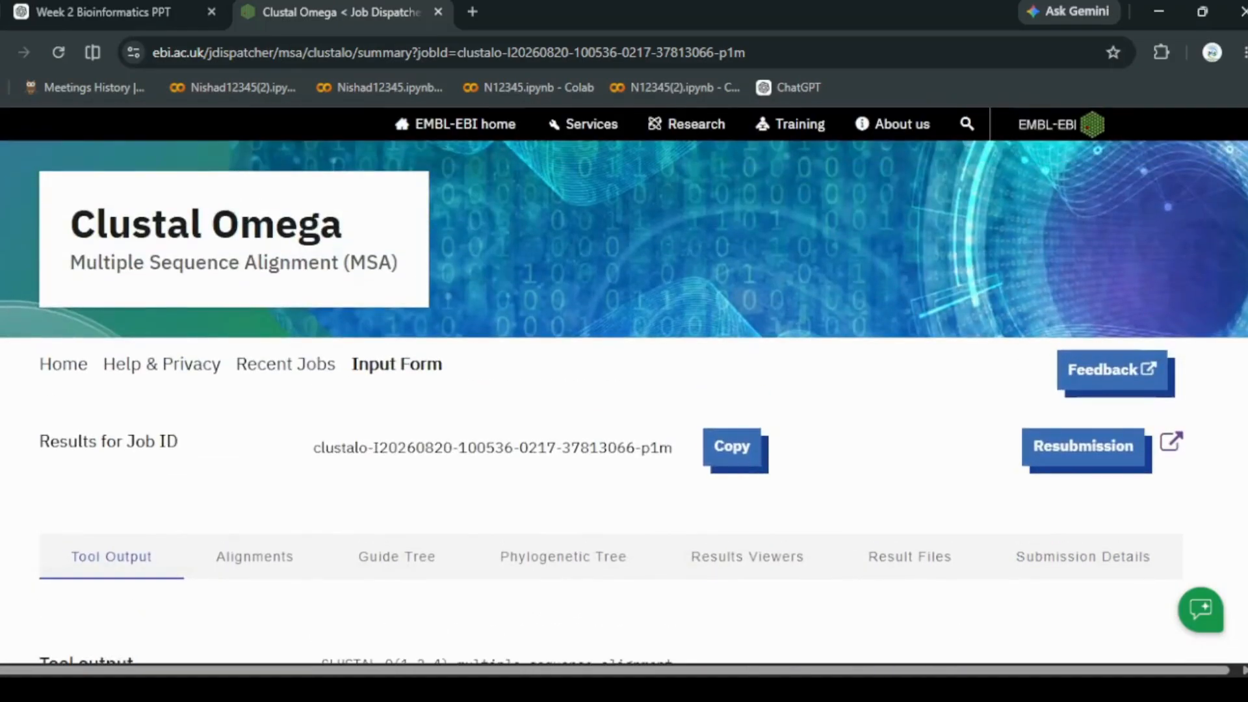